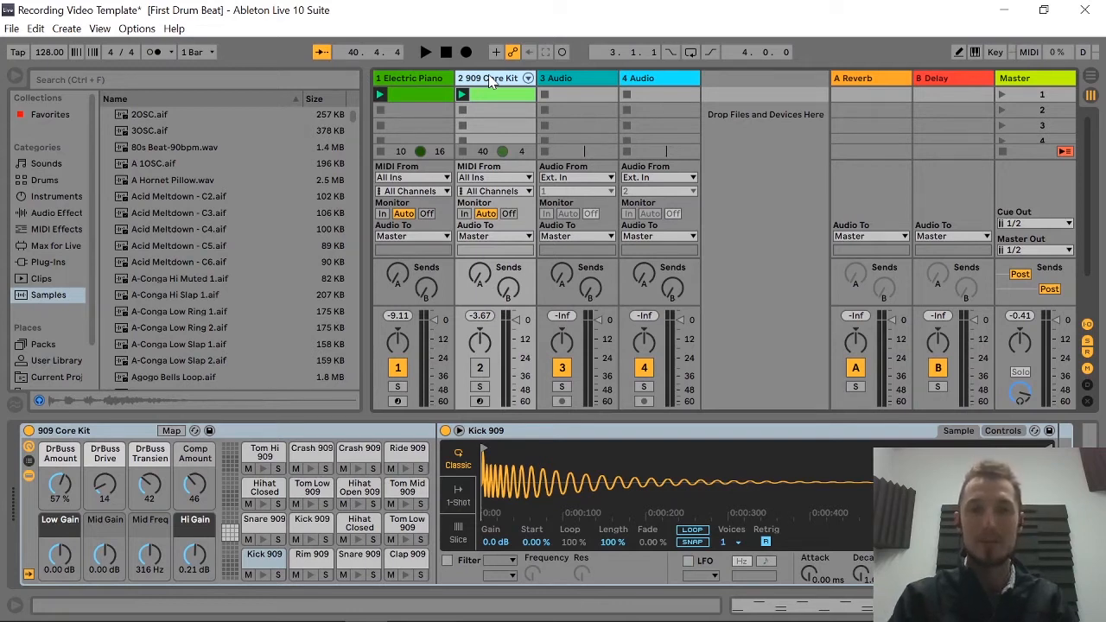
# Play the session, reactivate the muted 909 Core Kit track and stop playback.
pyautogui.press('space')
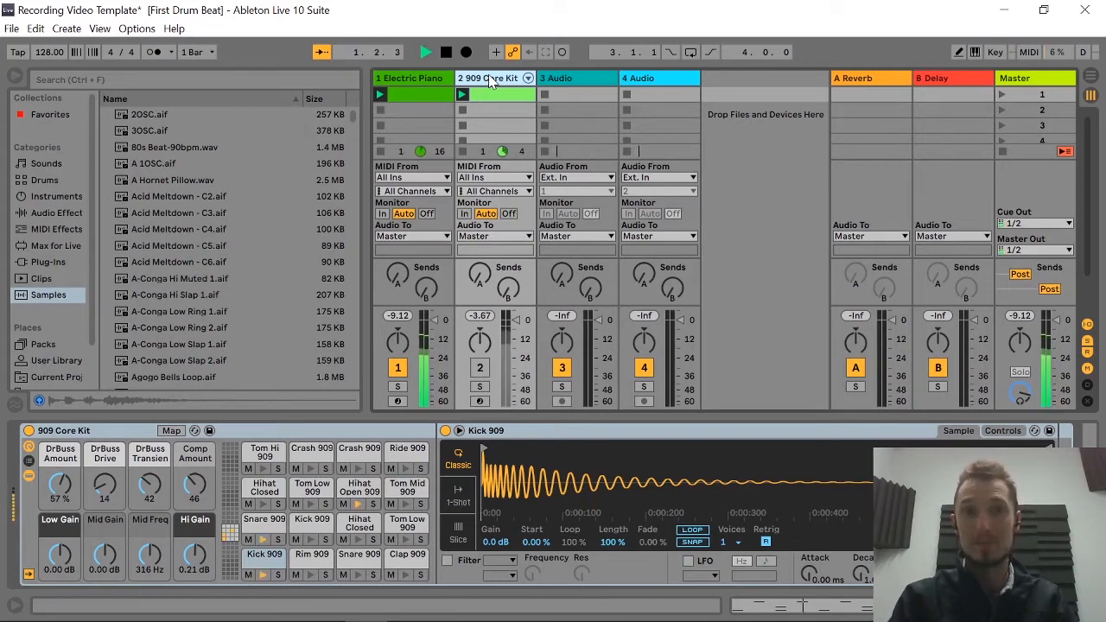
pyautogui.click(480, 369)
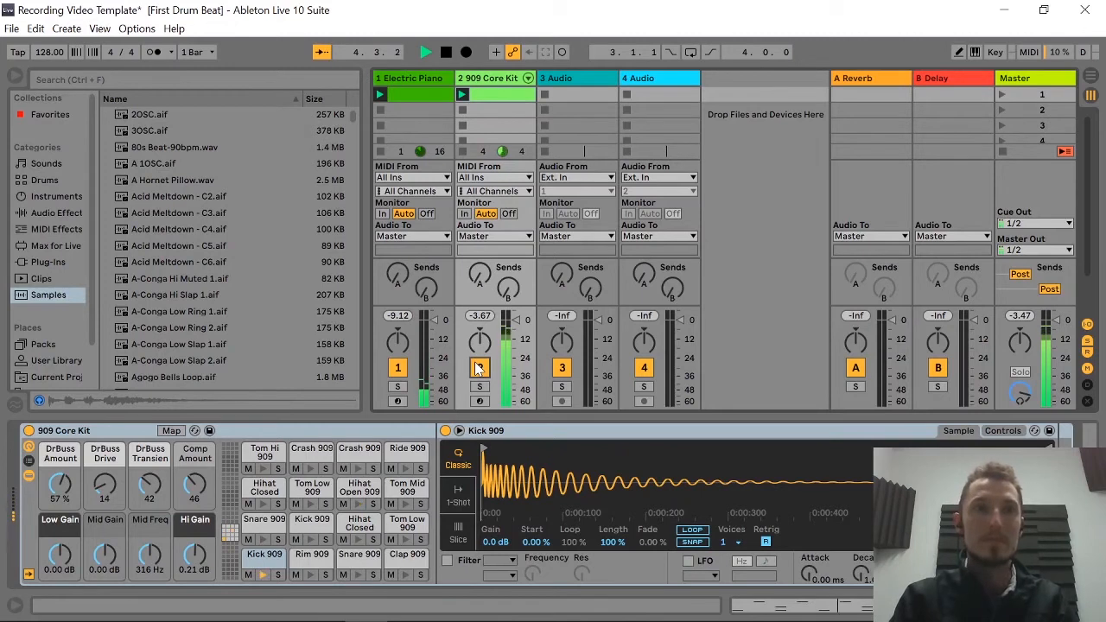
pyautogui.press('space')
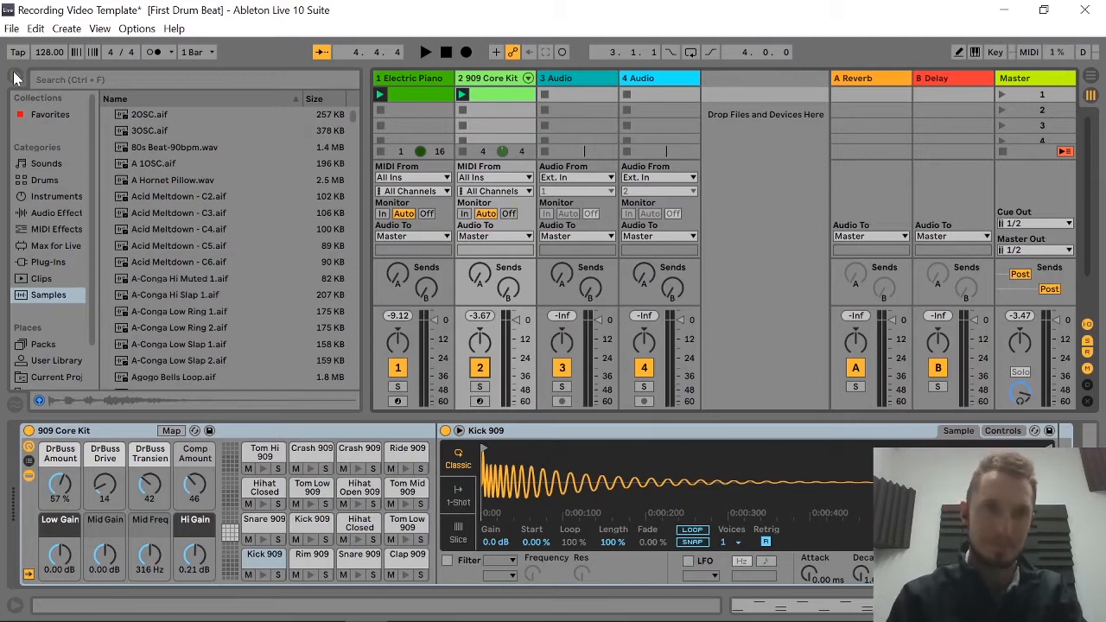
# Insert a new MIDI track after the 909 Core Kit track and search the instrument library for "bass".
pyautogui.click(69, 31)
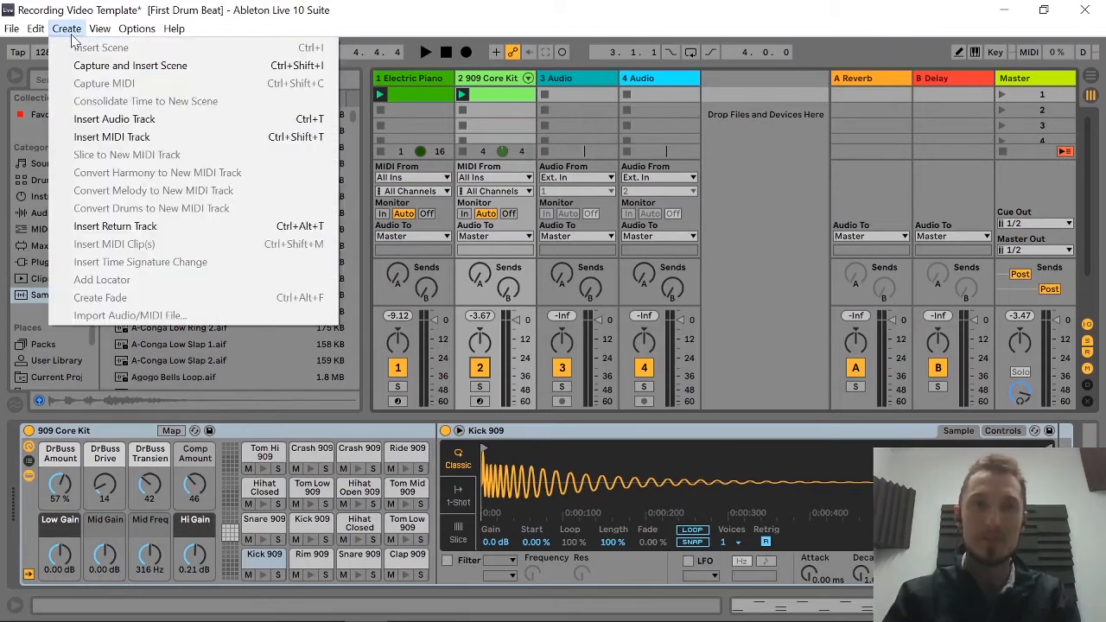
pyautogui.click(123, 137)
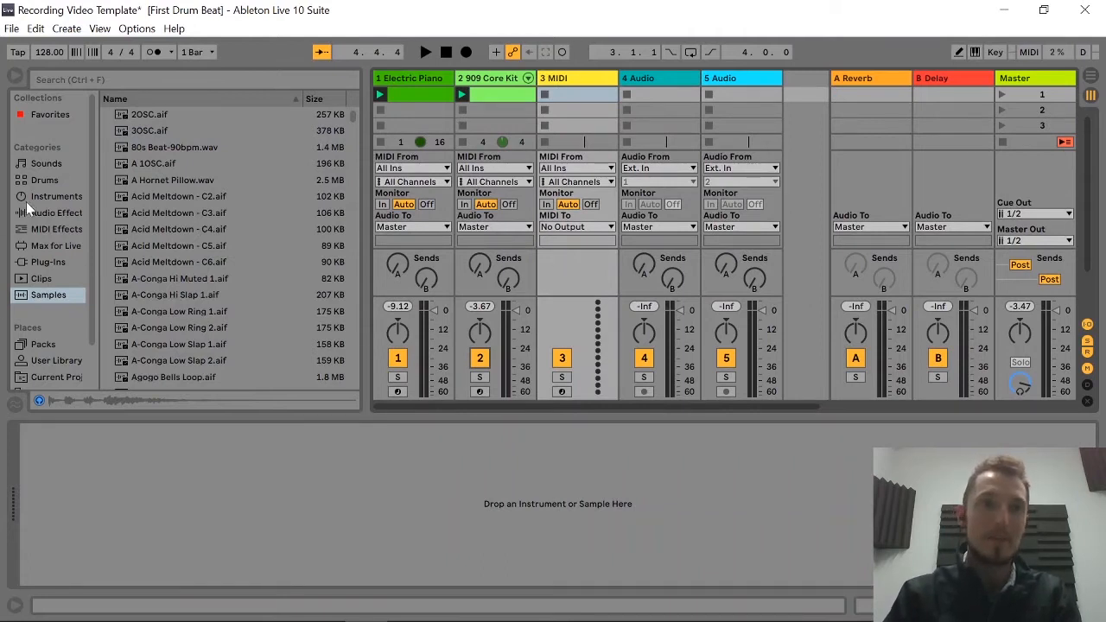
pyautogui.click(54, 196)
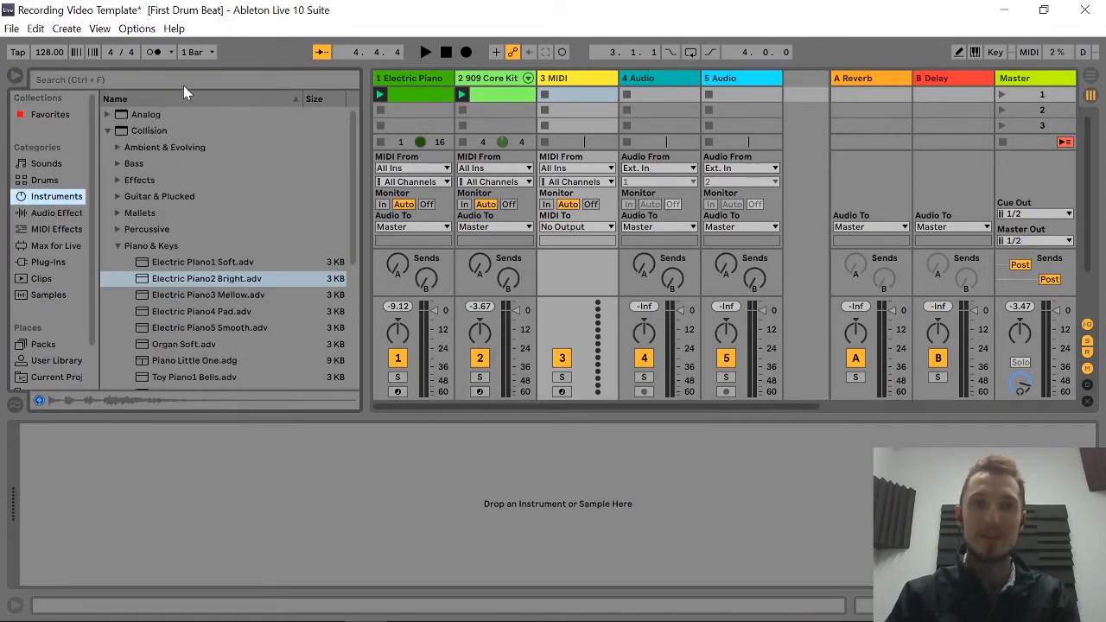
pyautogui.click(119, 243)
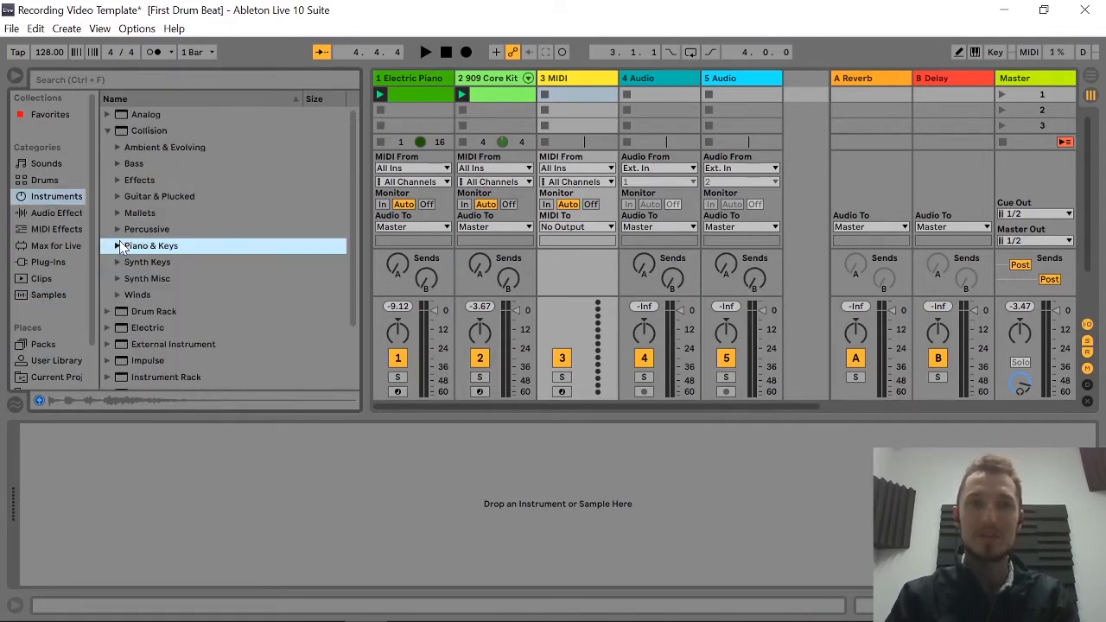
pyautogui.click(106, 131)
pyautogui.click(149, 81)
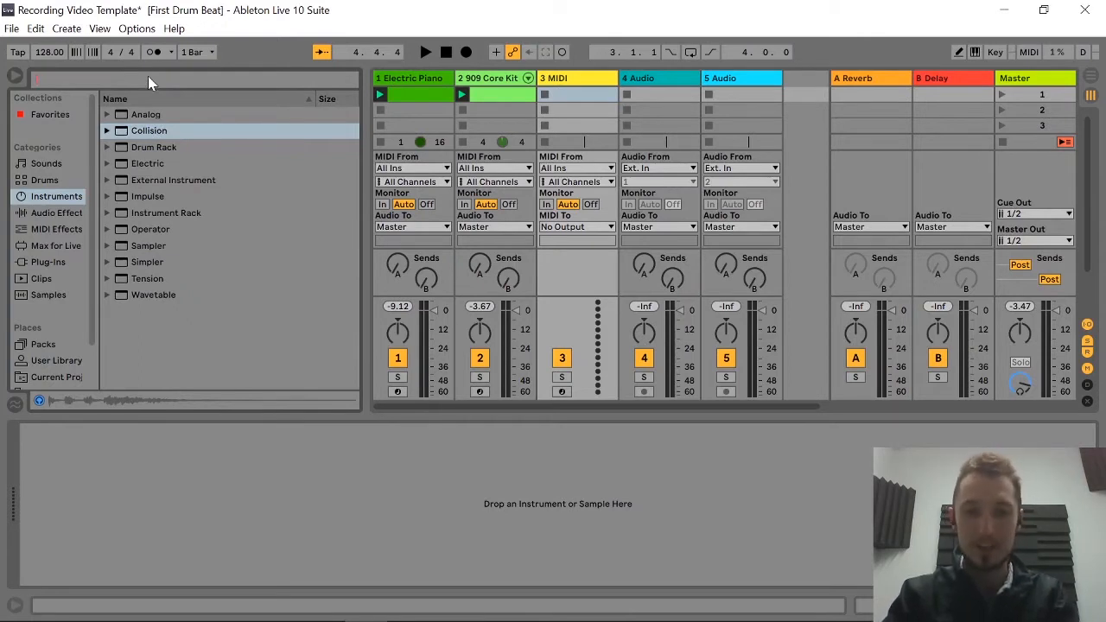
pyautogui.write('bass')
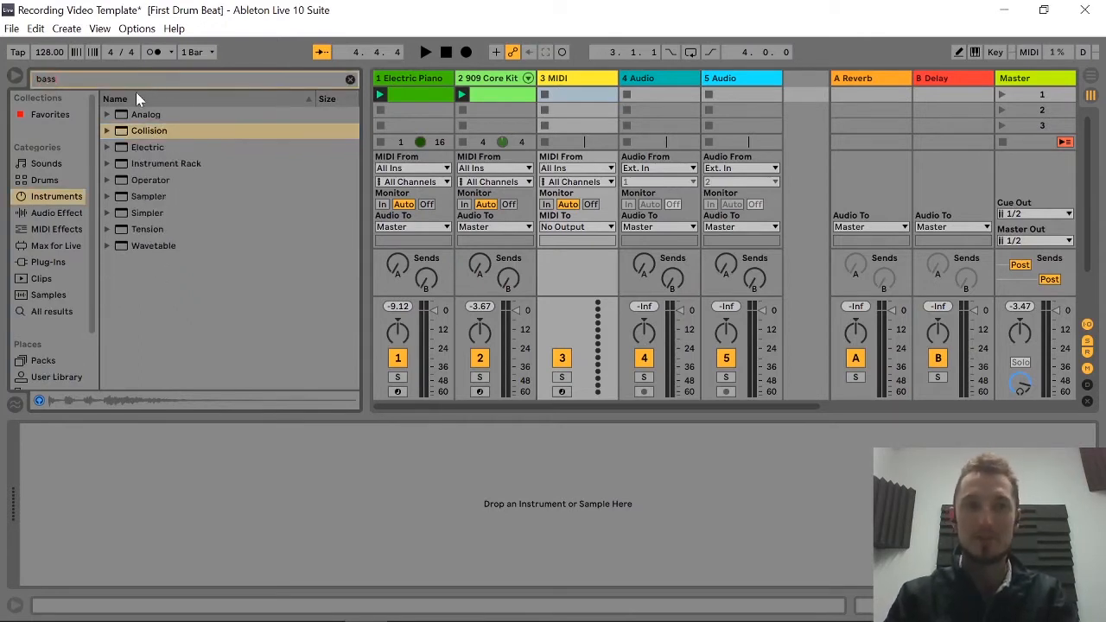
# Expand Analog's Bass presets and audition several from Bass Floor Bounce to Dual Osc5 Reso Noise Bass.
pyautogui.click(109, 115)
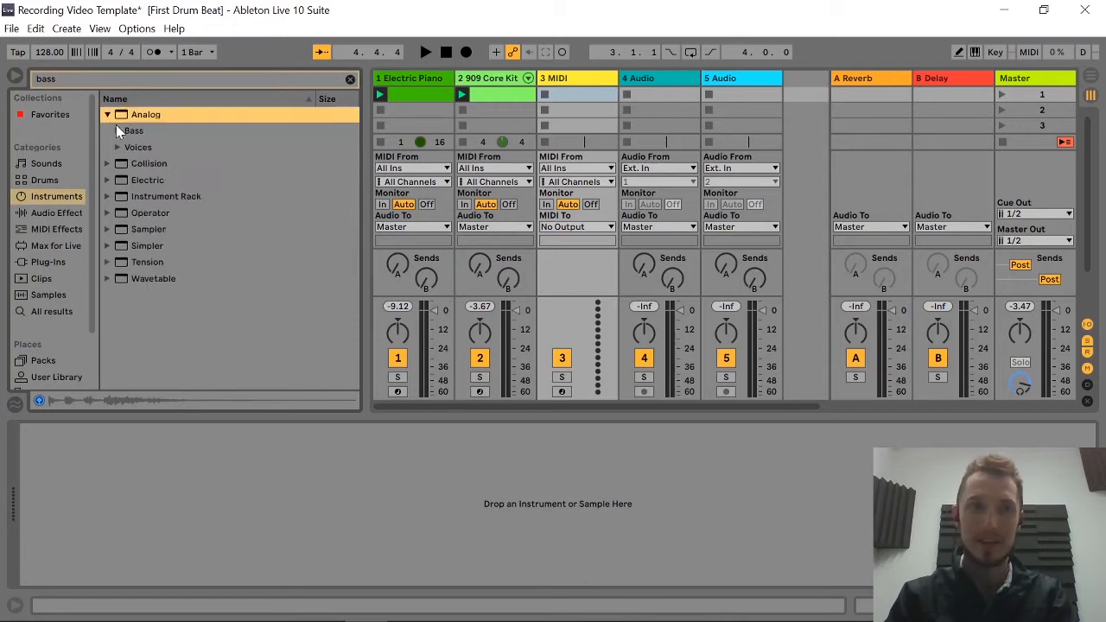
pyautogui.click(117, 130)
pyautogui.scroll(-1, 215, 220)
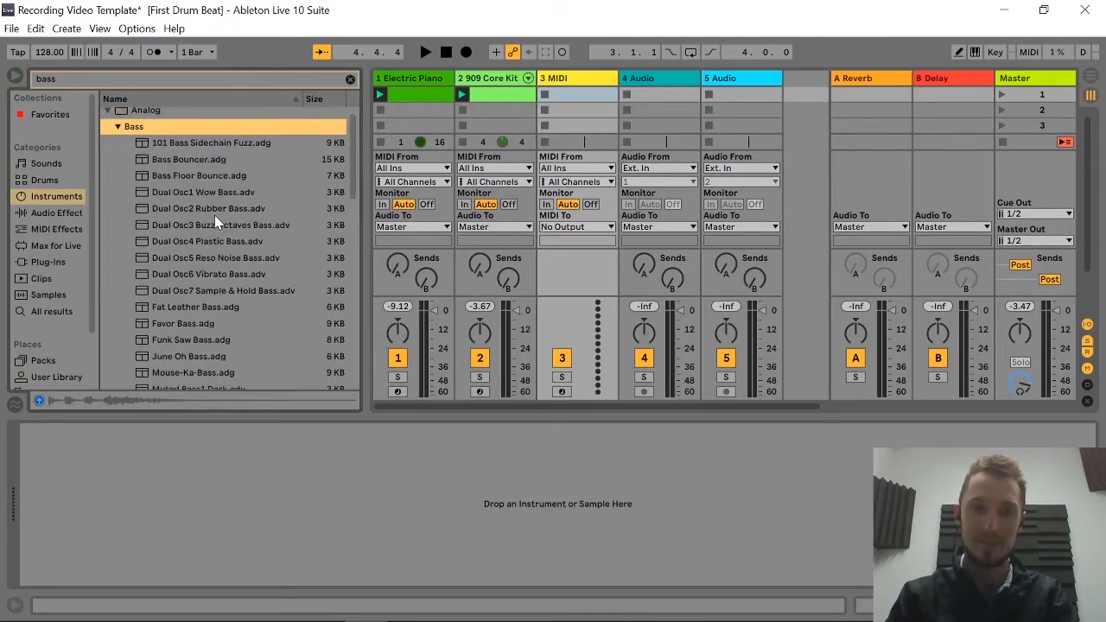
pyautogui.click(229, 176)
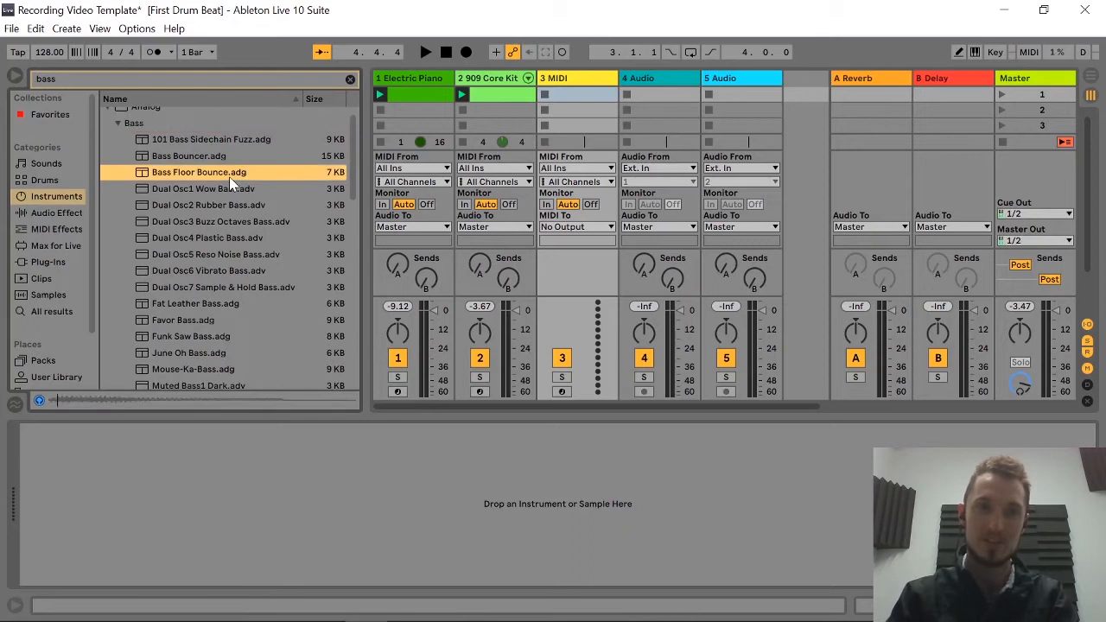
pyautogui.click(229, 188)
pyautogui.click(230, 205)
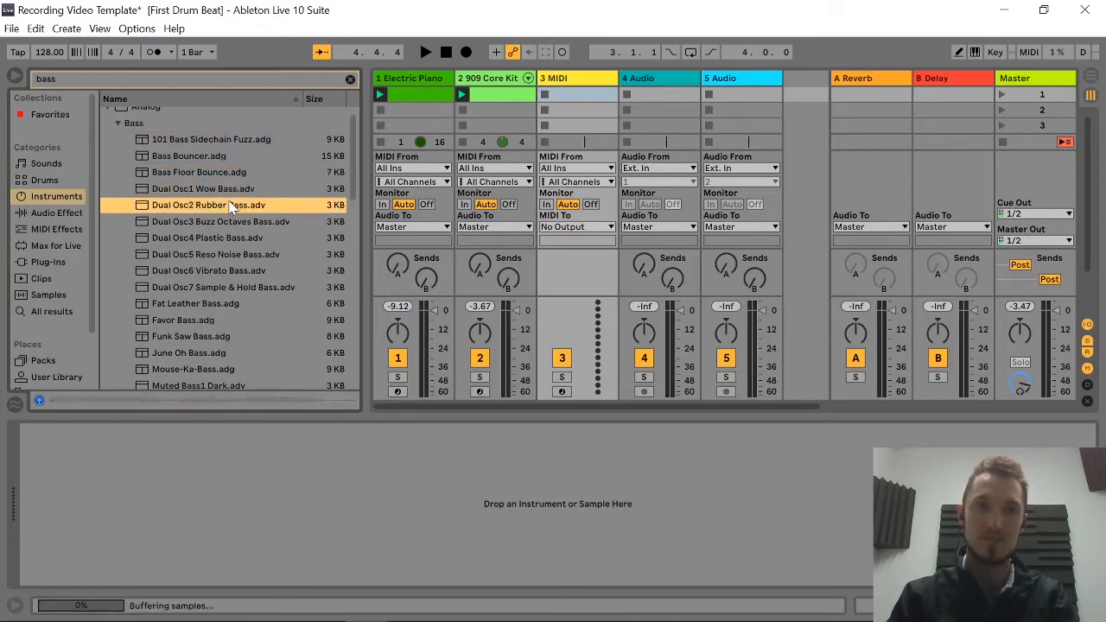
pyautogui.click(228, 257)
pyautogui.scroll(-3, 230, 288)
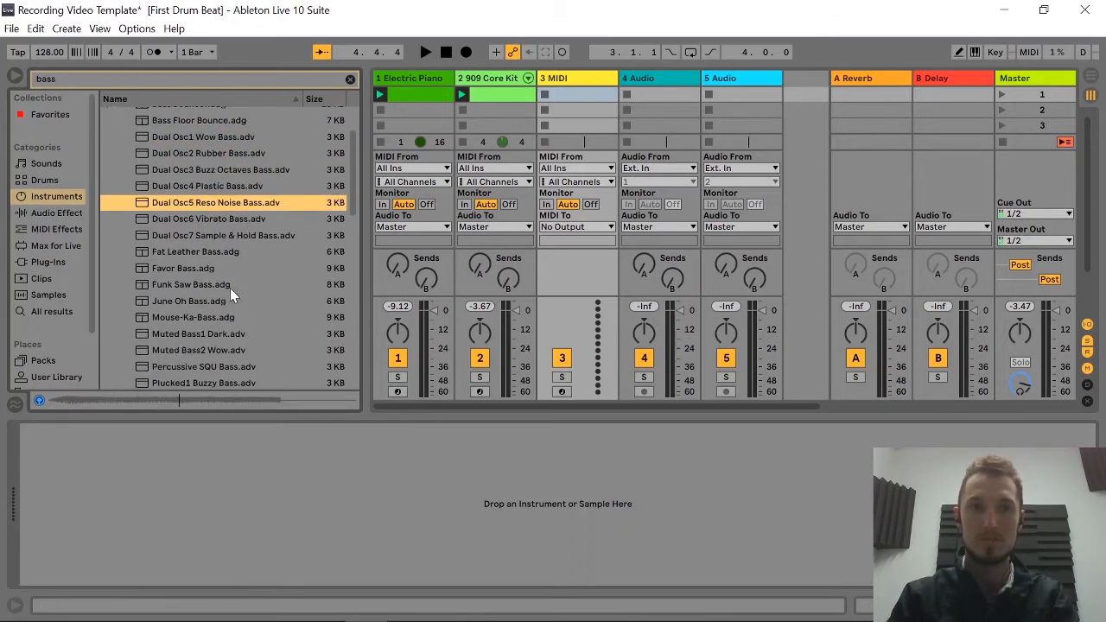
# Audition more Analog bass presets, including Mouse-Ka-Bass, both Muted Bass and both Plucked presets, Puff Macro Bass and Reso Sweep Bass.
pyautogui.click(201, 317)
pyautogui.scroll(-1, 204, 318)
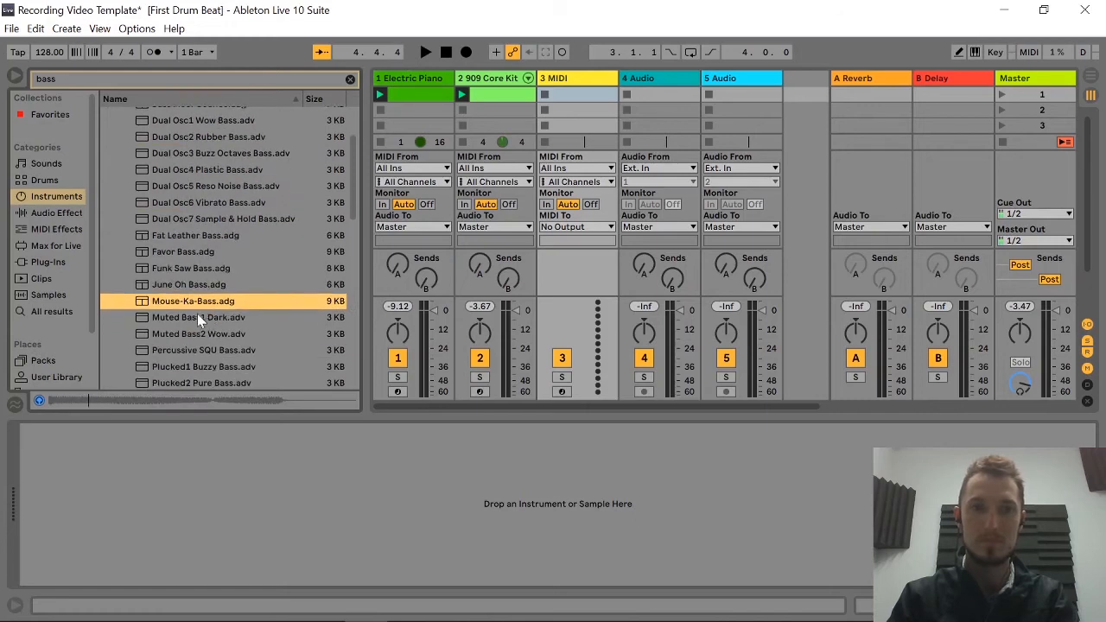
pyautogui.click(195, 317)
pyautogui.click(218, 335)
pyautogui.scroll(-1, 212, 329)
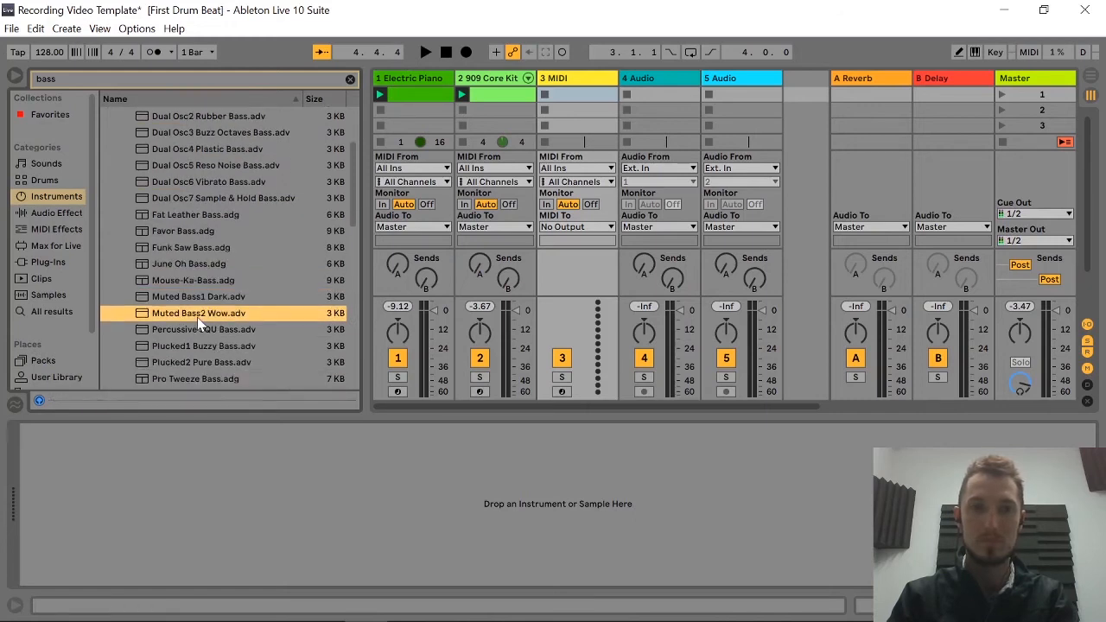
pyautogui.click(196, 296)
pyautogui.scroll(-1, 199, 321)
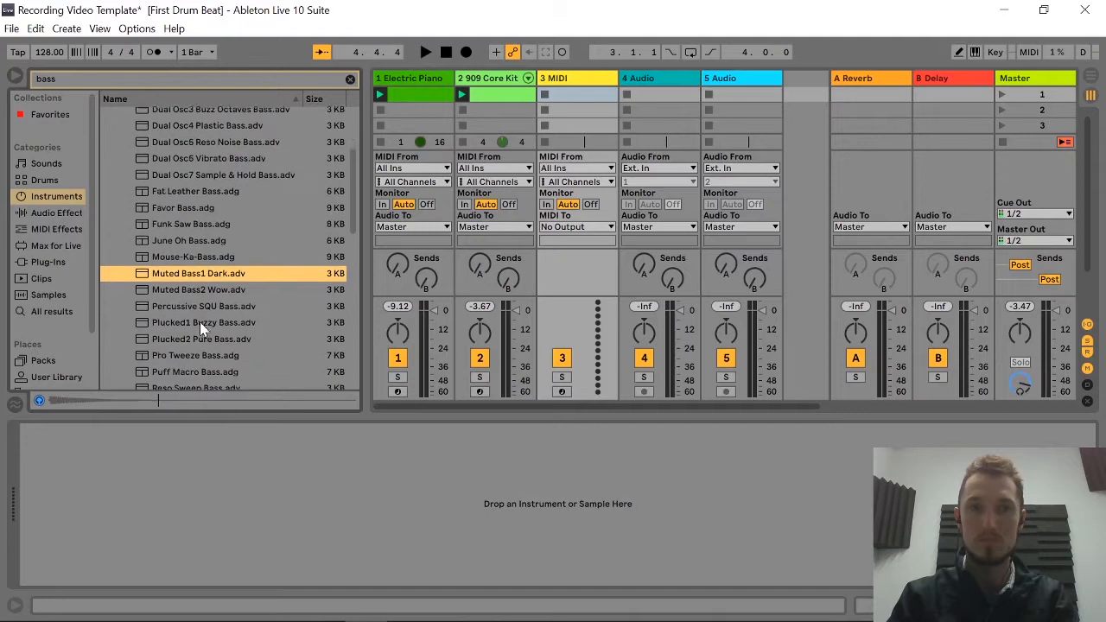
pyautogui.click(200, 320)
pyautogui.click(198, 336)
pyautogui.scroll(-2, 198, 335)
pyautogui.click(197, 342)
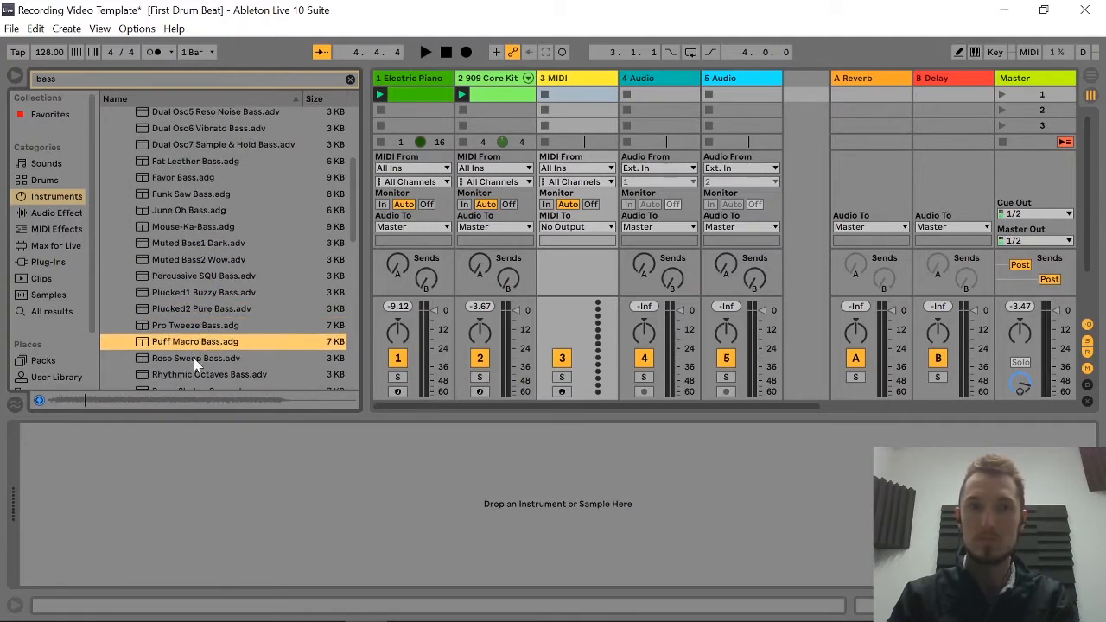
pyautogui.click(194, 357)
# Load the Muted Bass1 Dark preset onto the new MIDI track and clear the browser search.
pyautogui.click(191, 272)
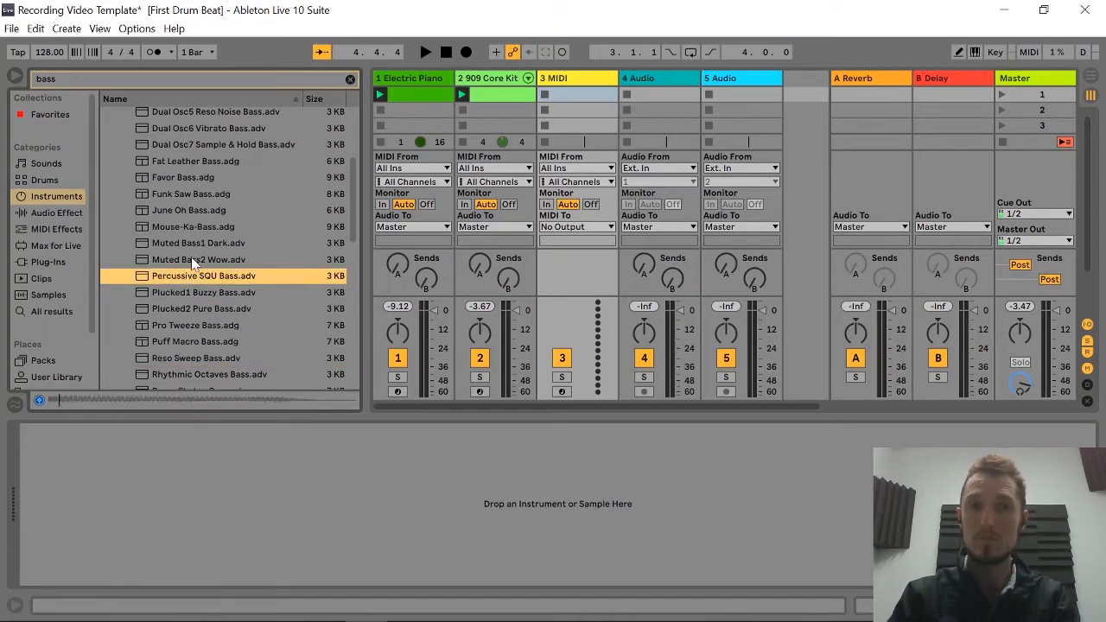
pyautogui.click(194, 245)
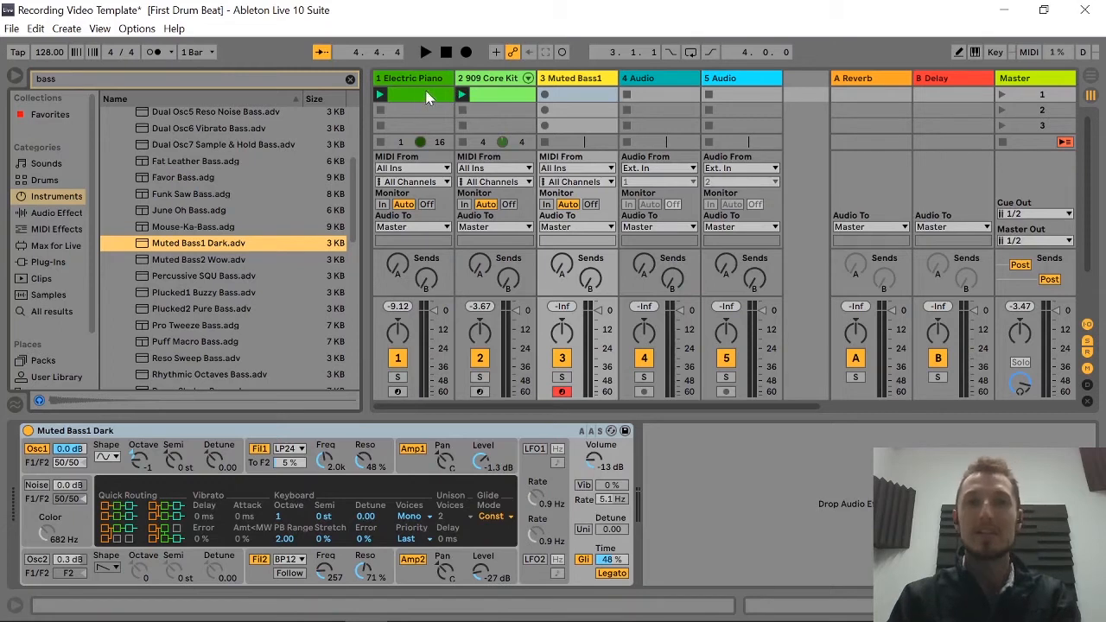
pyautogui.click(351, 80)
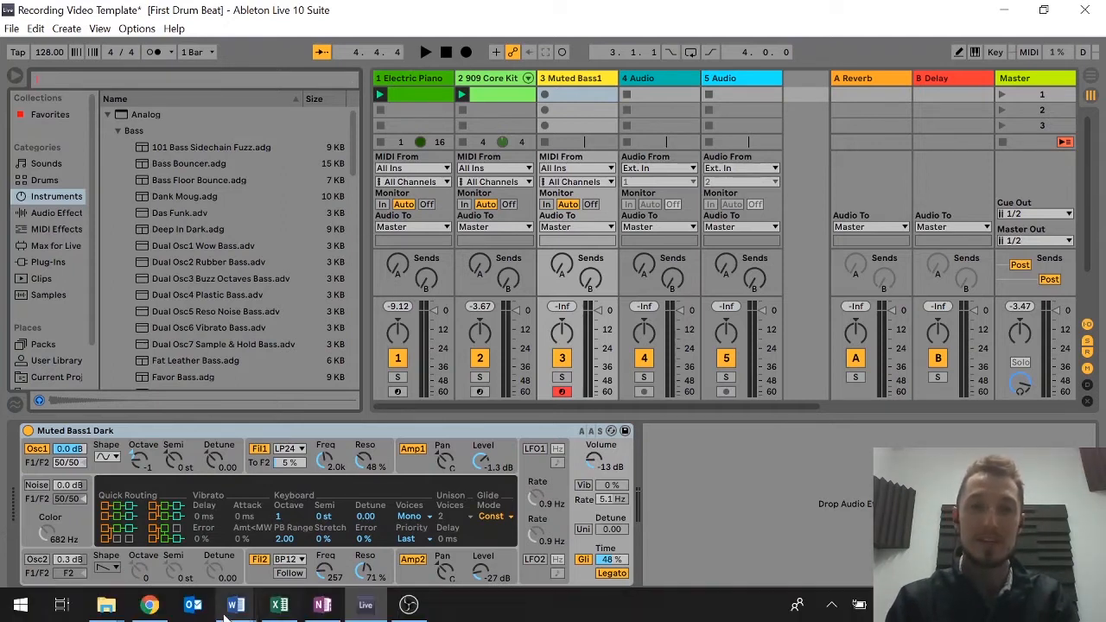
# Switch to Word, review the chord notes in the Key choice Table document and return to Ableton Live.
pyautogui.moveTo(235, 605)
pyautogui.click(328, 527)
pyautogui.scroll(8, 471, 406)
pyautogui.scroll(-3, 467, 405)
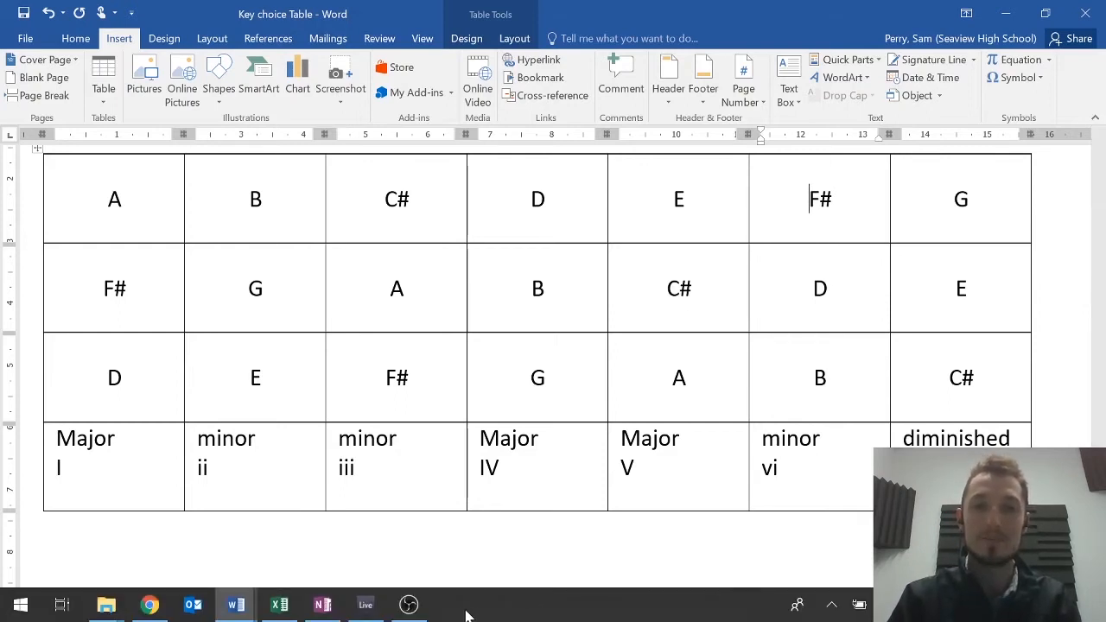
pyautogui.moveTo(408, 609)
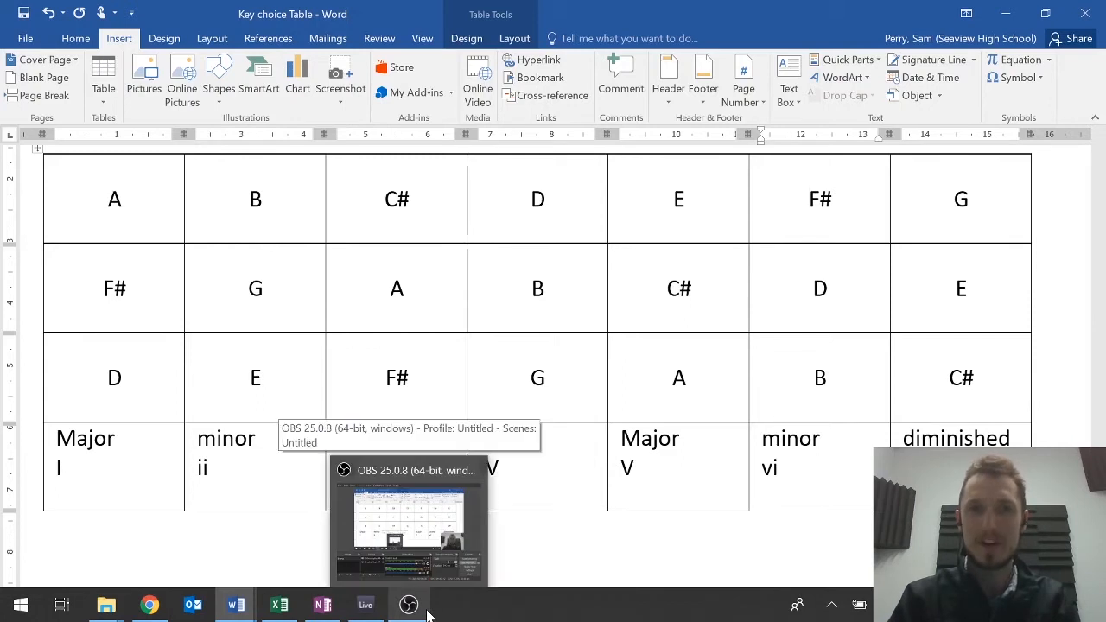
pyautogui.click(367, 605)
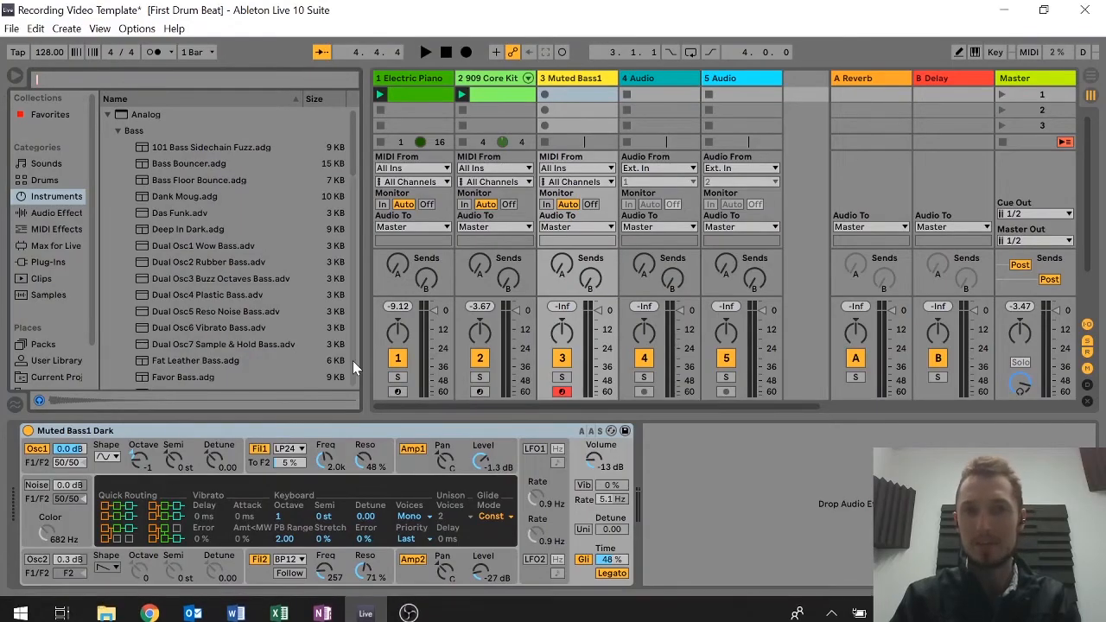
# Copy the Electric Piano clip into the first slot of the Muted Bass1 track and open its notes for editing.
pyautogui.click(410, 98)
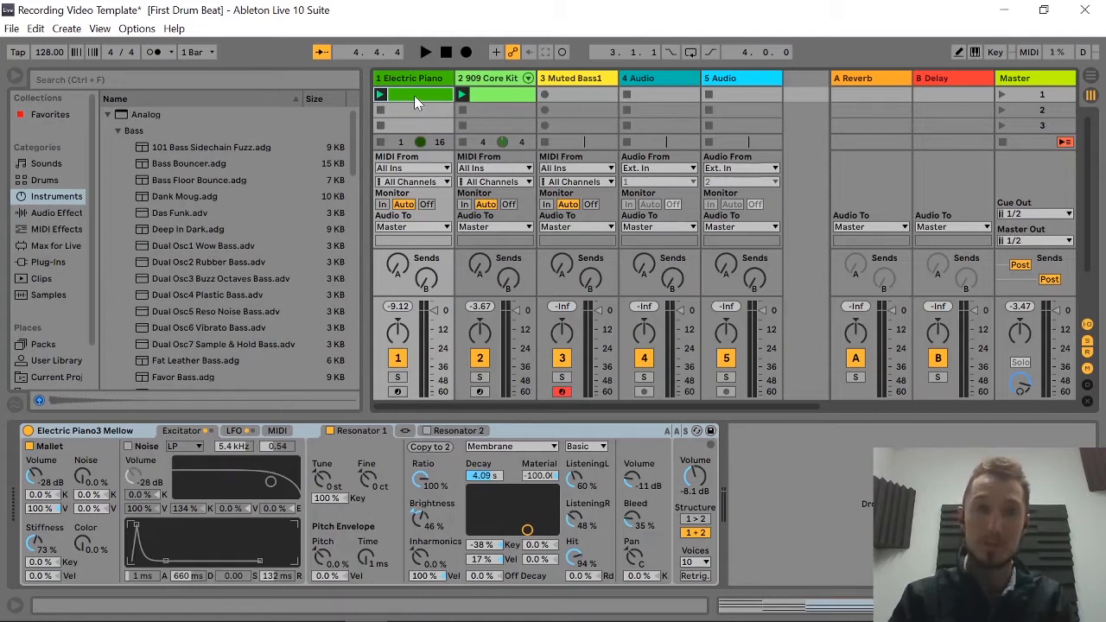
pyautogui.click(562, 94)
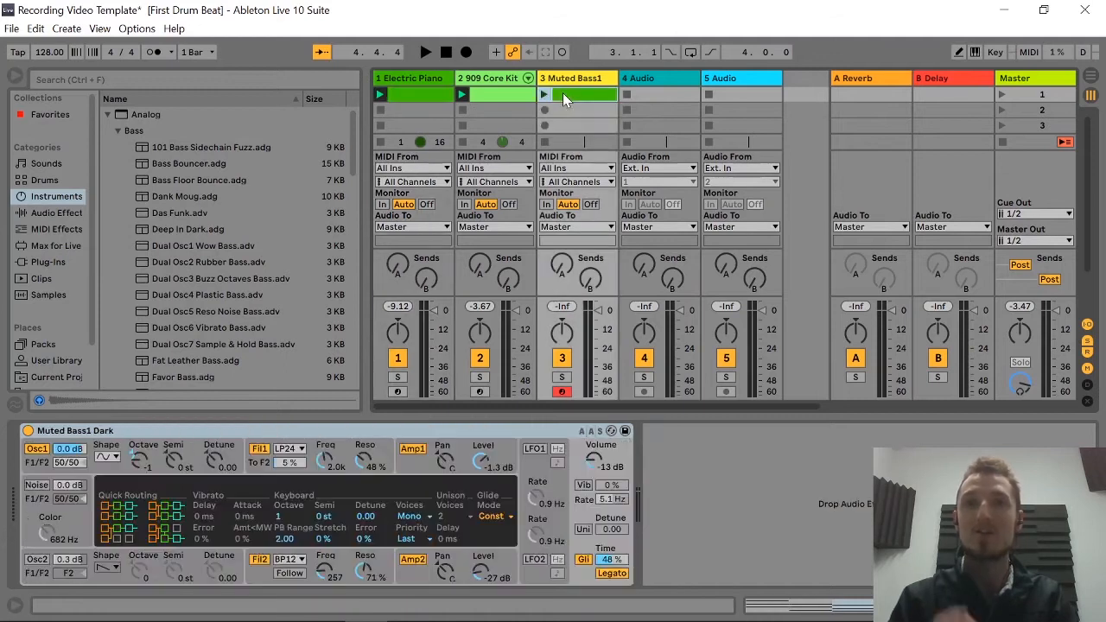
pyautogui.doubleClick(563, 93)
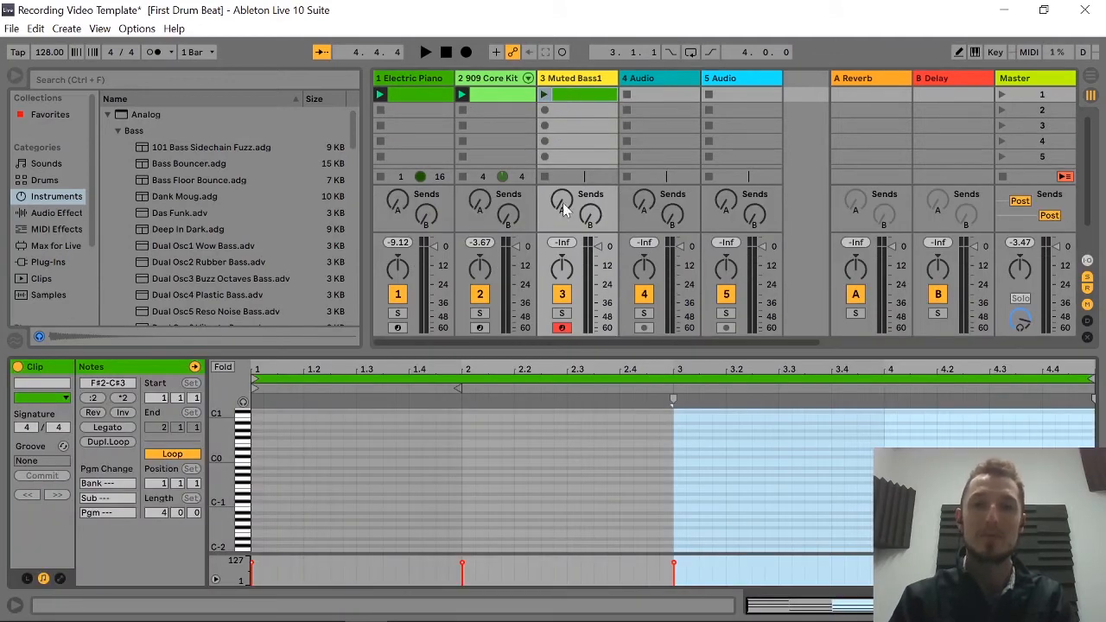
pyautogui.scroll(8, 498, 482)
pyautogui.scroll(-1, 498, 482)
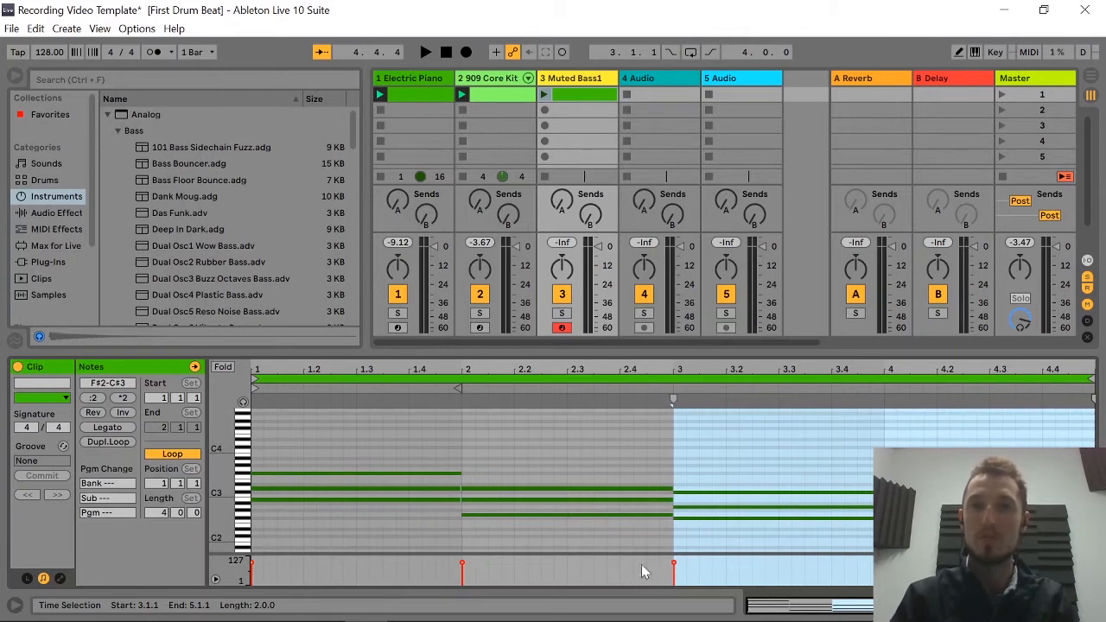
# Solo the Muted Bass1 track and launch its copied chord clip to hear it alone.
pyautogui.click(561, 312)
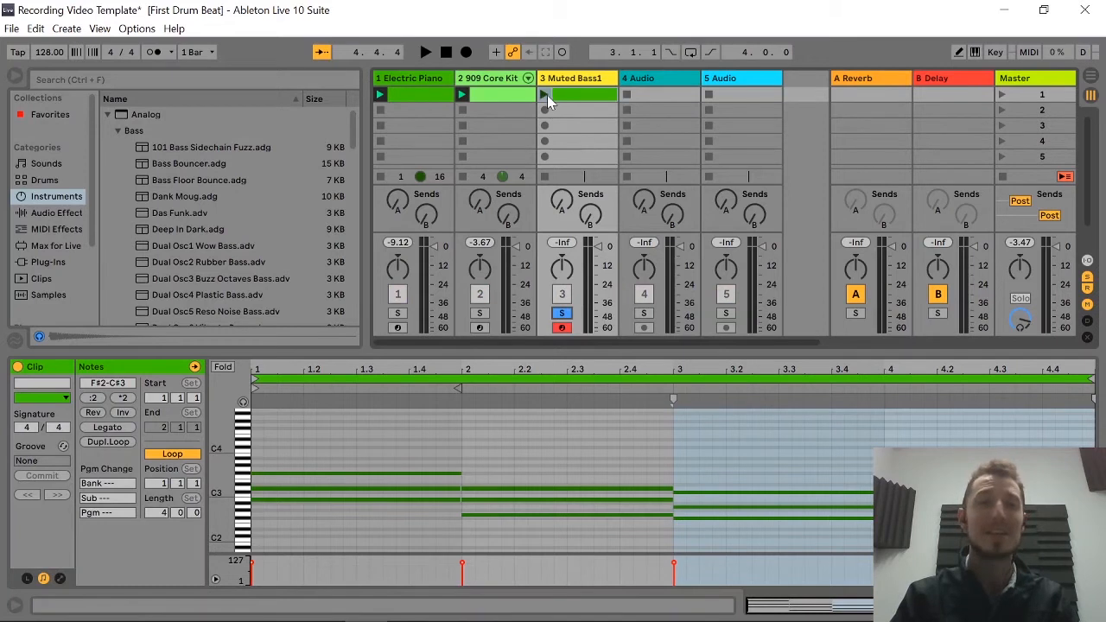
pyautogui.click(545, 95)
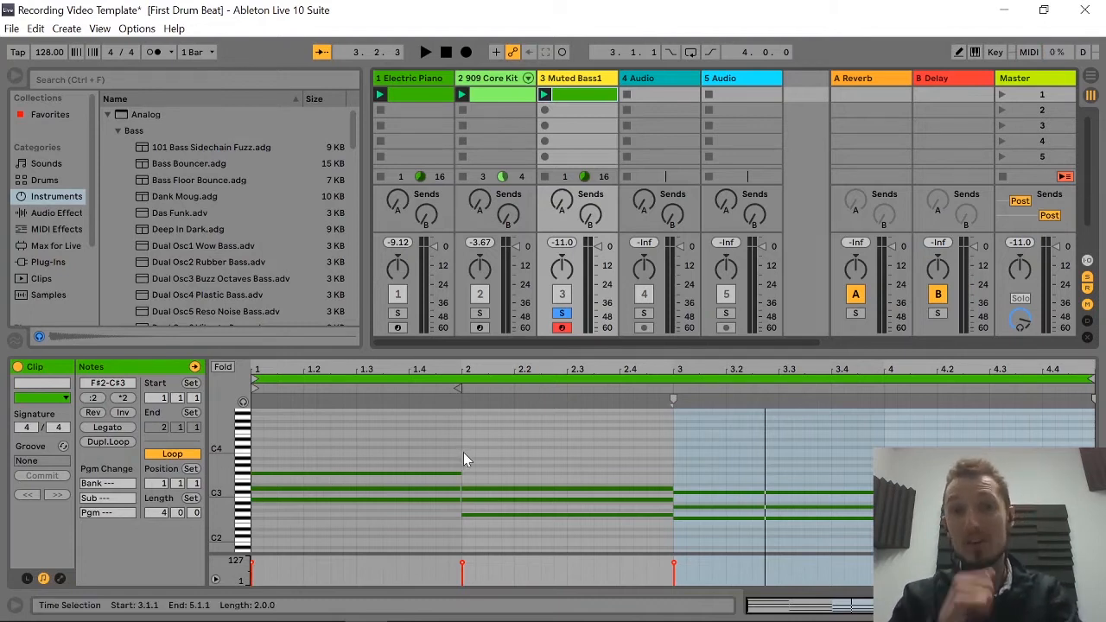
# Transpose all notes in the Muted Bass1 clip down two octaves to F#0–F#1 and play the clip back.
pyautogui.click(308, 500)
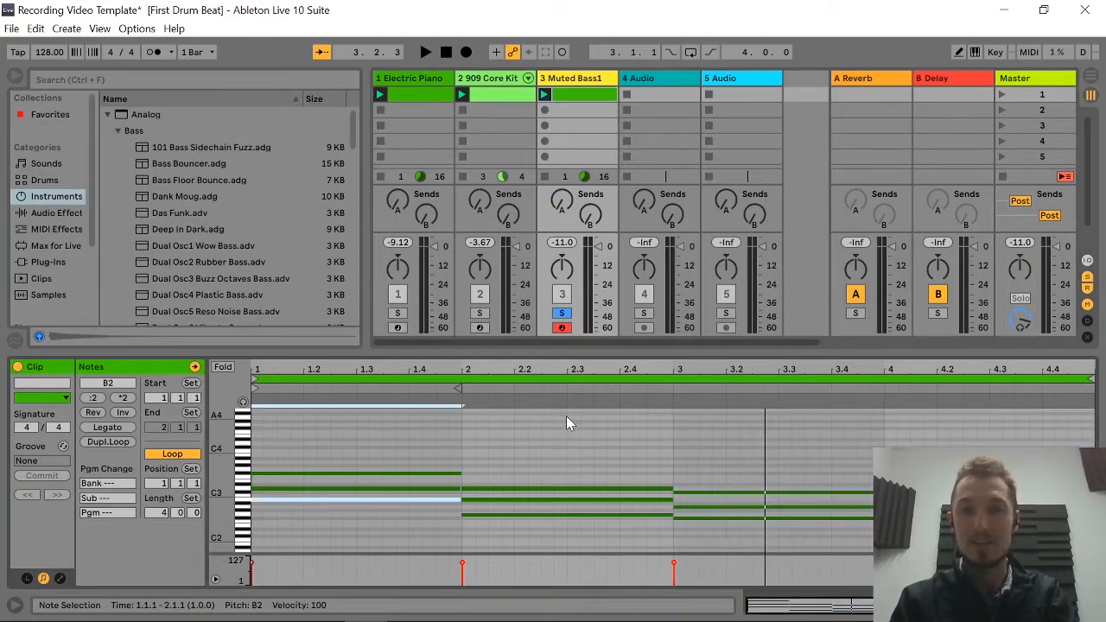
pyautogui.hotkey('ctrl', 'a')
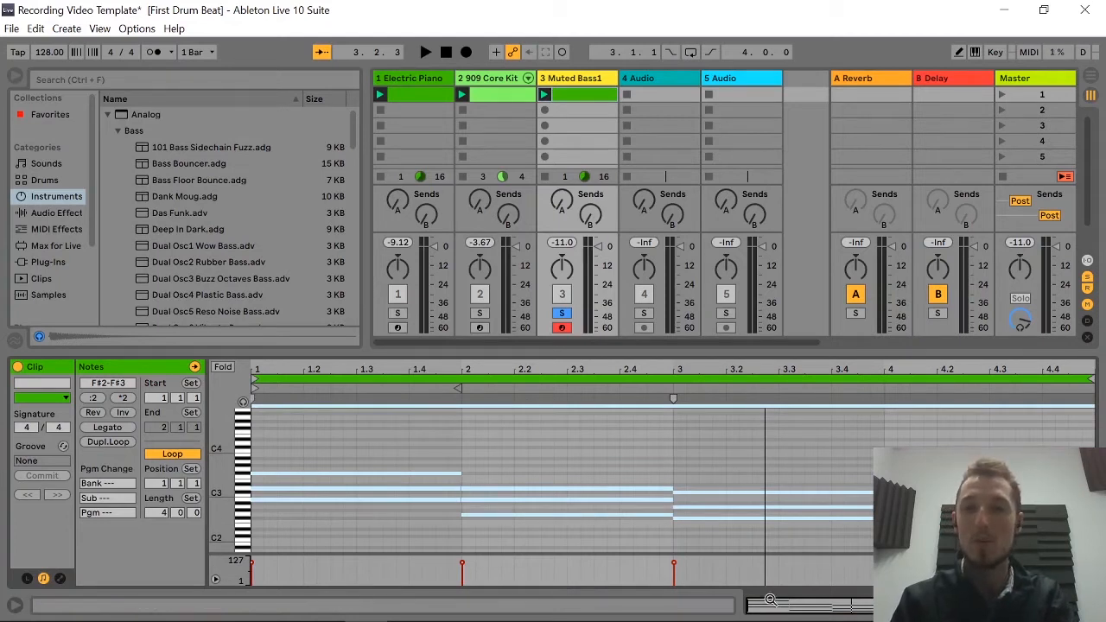
pyautogui.moveTo(788, 605)
pyautogui.mouseDown()
pyautogui.moveTo(773, 620)
pyautogui.moveTo(778, 604)
pyautogui.mouseUp()
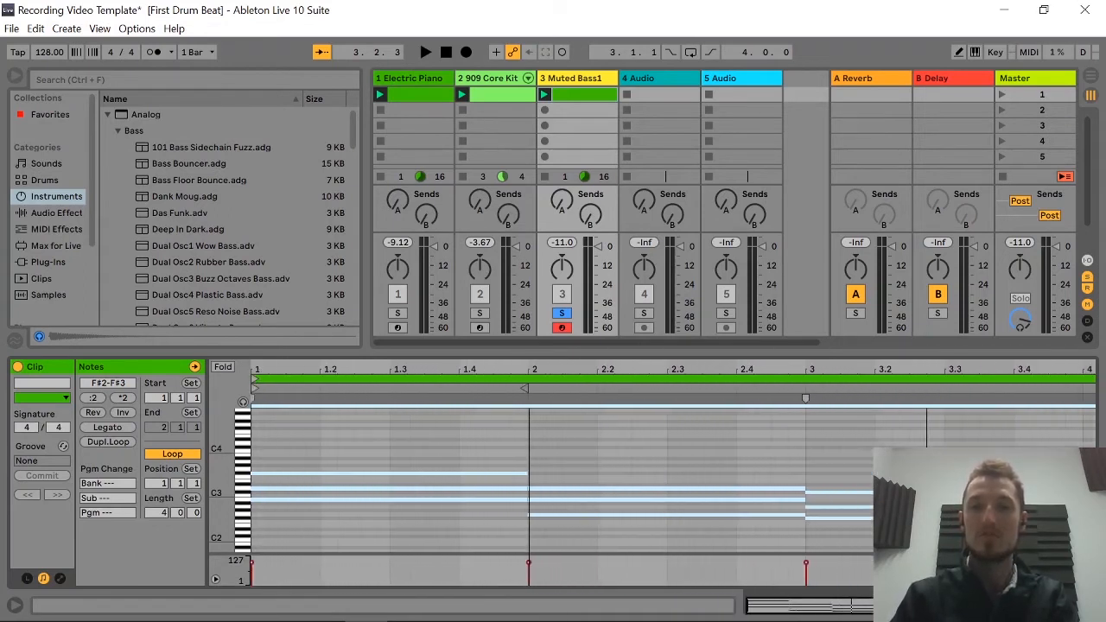
pyautogui.click(241, 475)
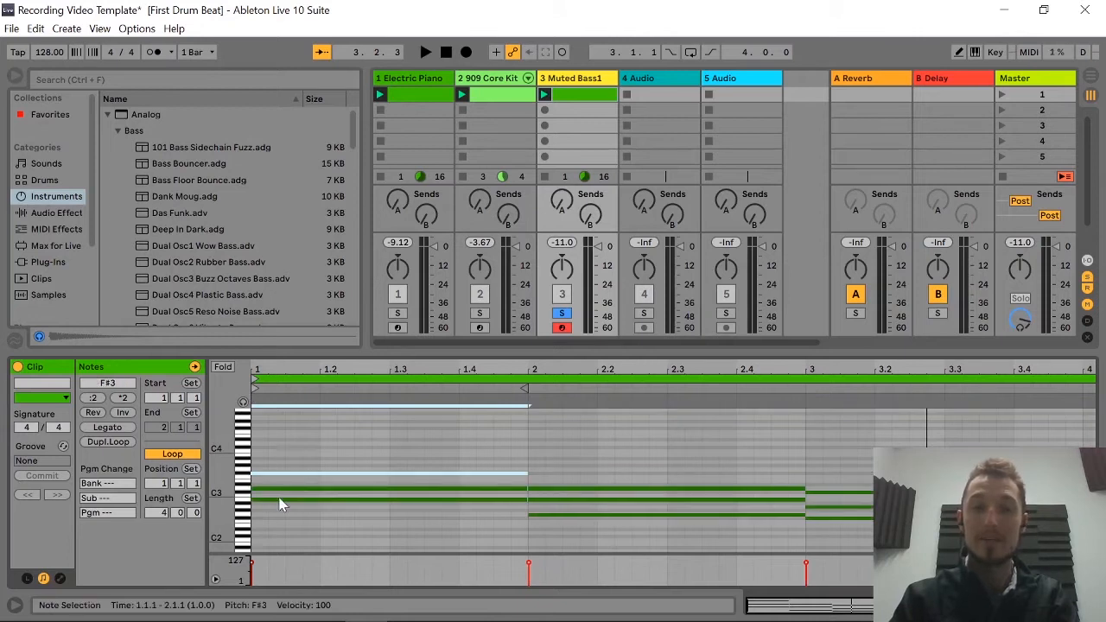
pyautogui.hotkey('ctrl', 'a')
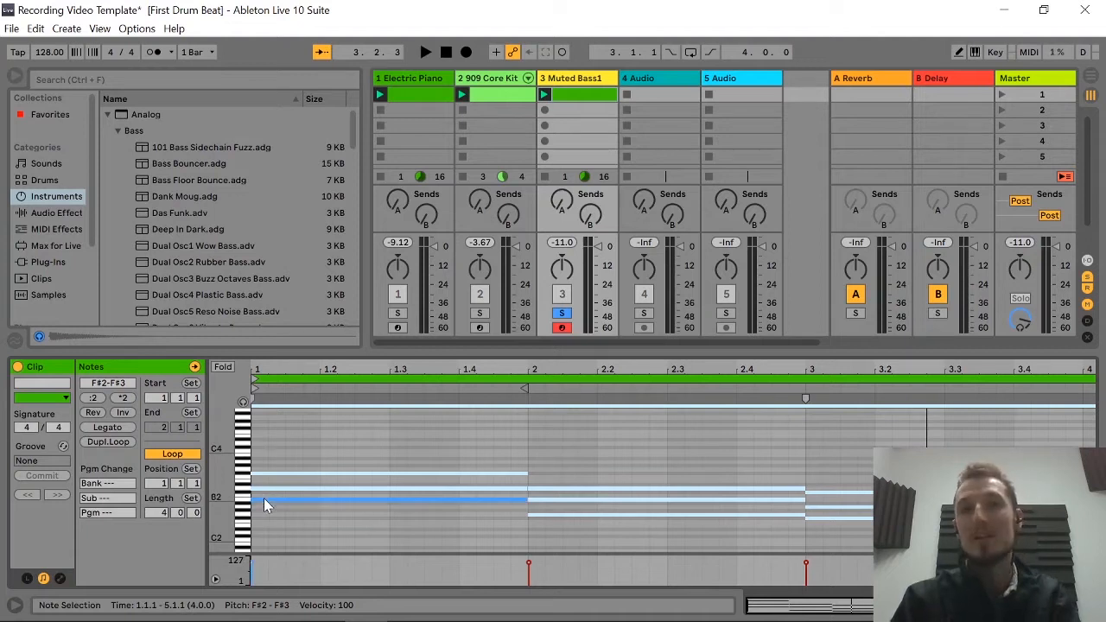
pyautogui.moveTo(264, 499)
pyautogui.mouseDown()
pyautogui.moveTo(271, 573)
pyautogui.moveTo(268, 494)
pyautogui.moveTo(278, 483)
pyautogui.moveTo(266, 485)
pyautogui.moveTo(294, 500)
pyautogui.moveTo(425, 493)
pyautogui.moveTo(377, 525)
pyautogui.moveTo(336, 523)
pyautogui.moveTo(368, 498)
pyautogui.moveTo(445, 512)
pyautogui.moveTo(350, 484)
pyautogui.moveTo(267, 484)
pyautogui.moveTo(271, 547)
pyautogui.moveTo(270, 453)
pyautogui.moveTo(262, 501)
pyautogui.moveTo(271, 490)
pyautogui.mouseUp()
pyautogui.moveTo(270, 488); pyautogui.dragTo(271, 496)
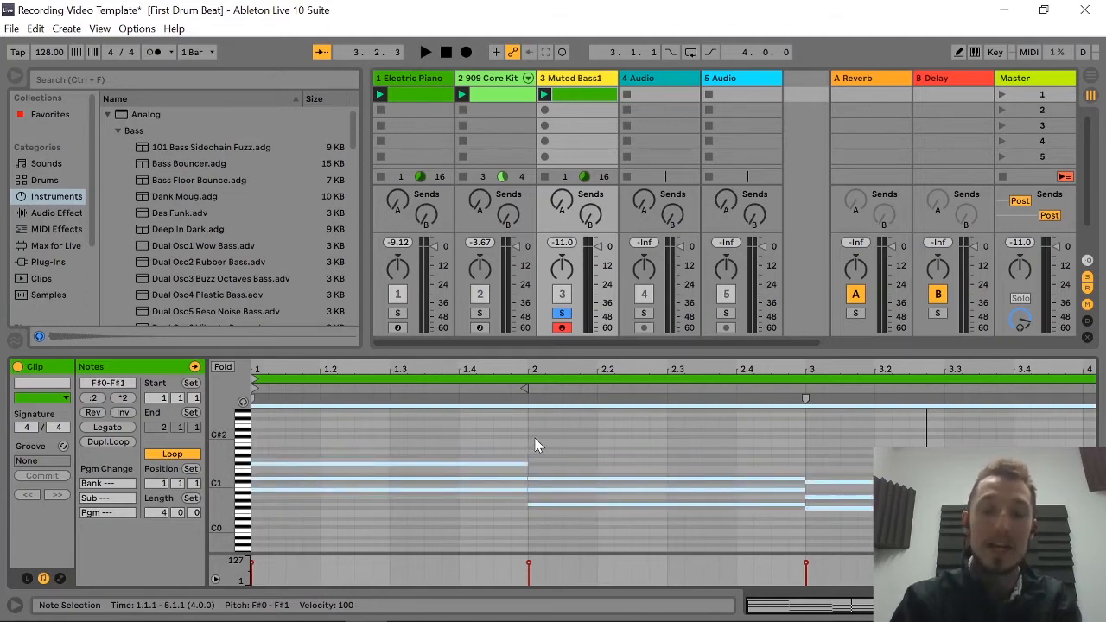
pyautogui.press('space')
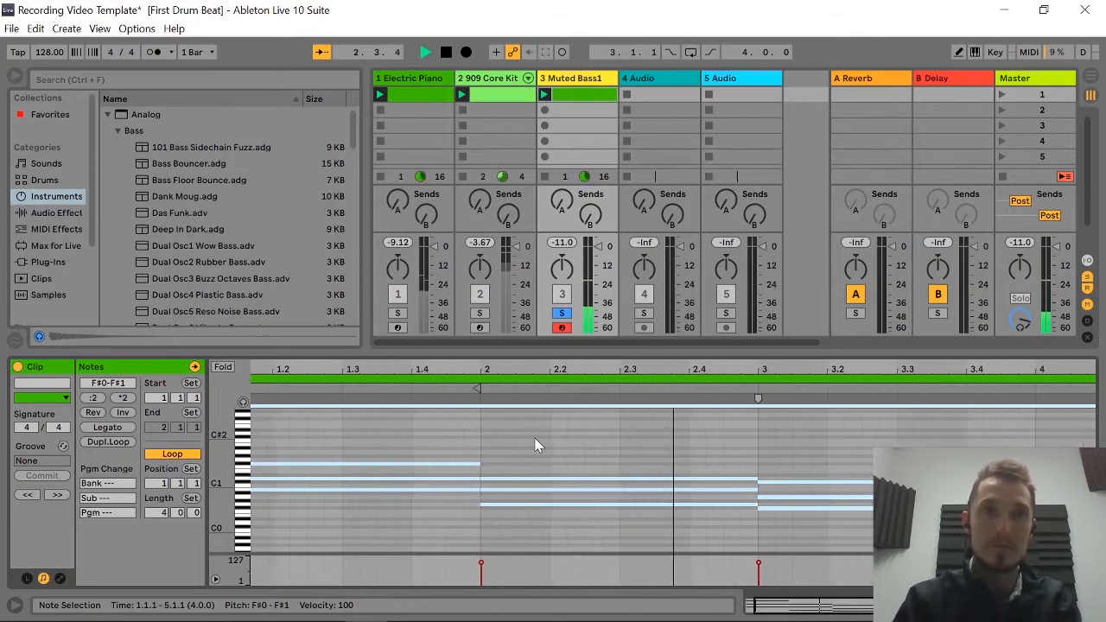
pyautogui.press('space')
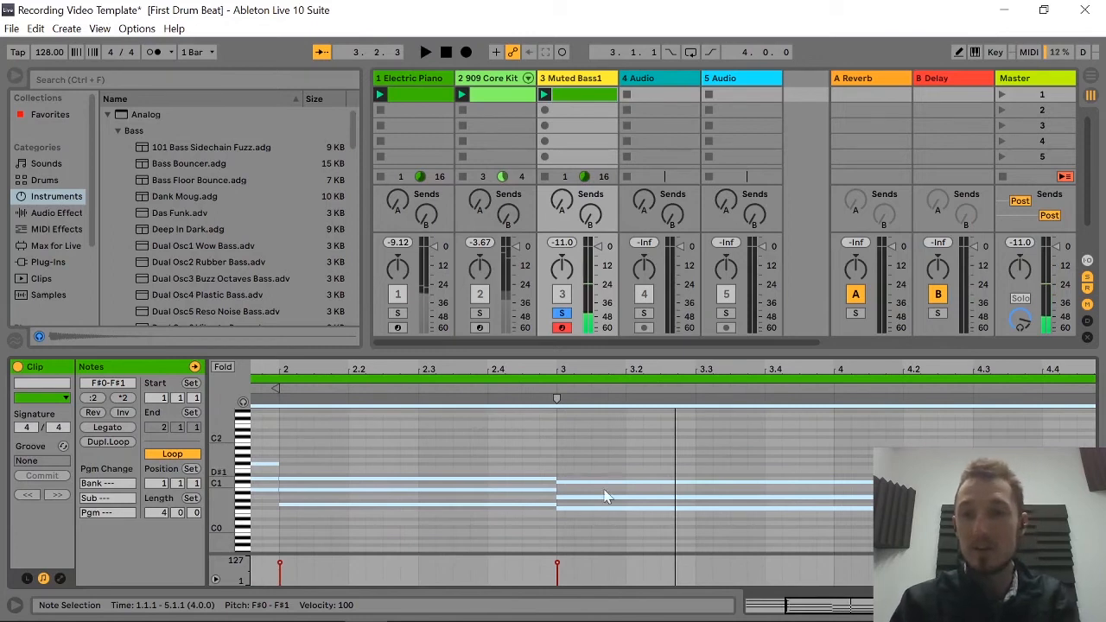
# Turn the bar 1 chord into one-beat notes: B0 on 1.1, D1 on 1.2, F#1 on 1.3 and an added B0 on 1.4.
pyautogui.moveTo(799, 608); pyautogui.dragTo(765, 607)
pyautogui.click(416, 452)
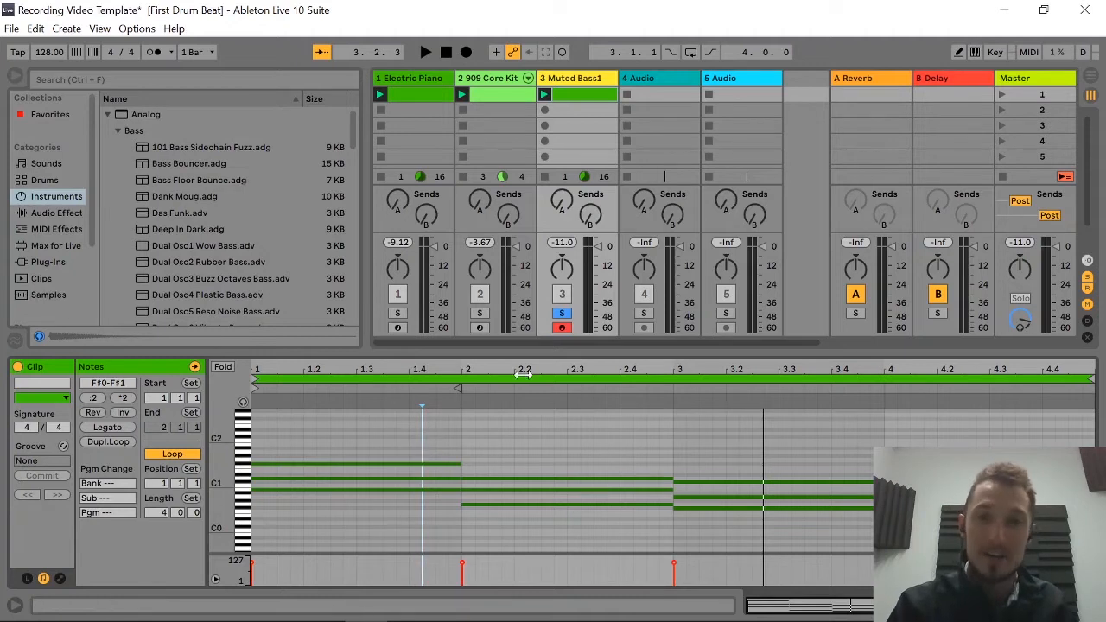
pyautogui.click(341, 478)
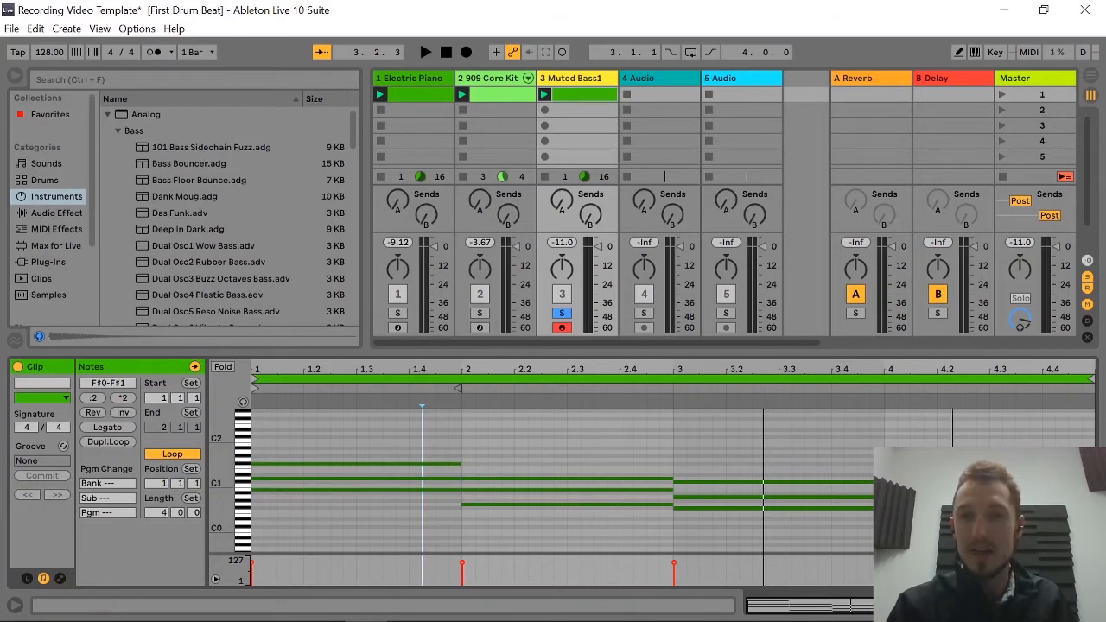
pyautogui.moveTo(811, 606)
pyautogui.mouseDown()
pyautogui.moveTo(837, 618)
pyautogui.moveTo(791, 611)
pyautogui.mouseUp()
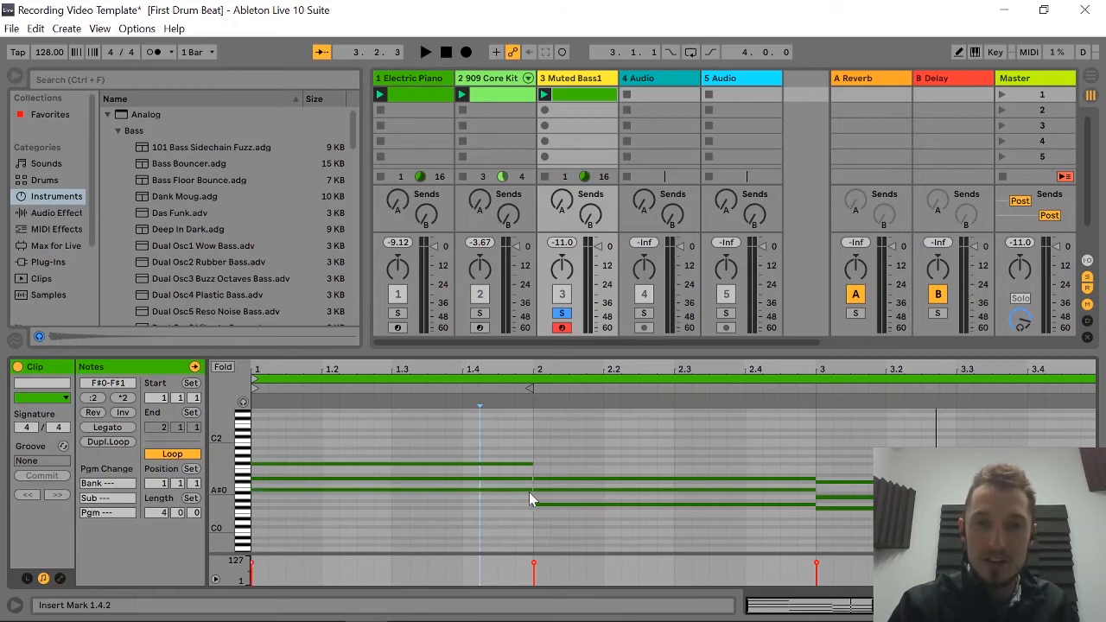
pyautogui.moveTo(529, 490); pyautogui.dragTo(321, 476)
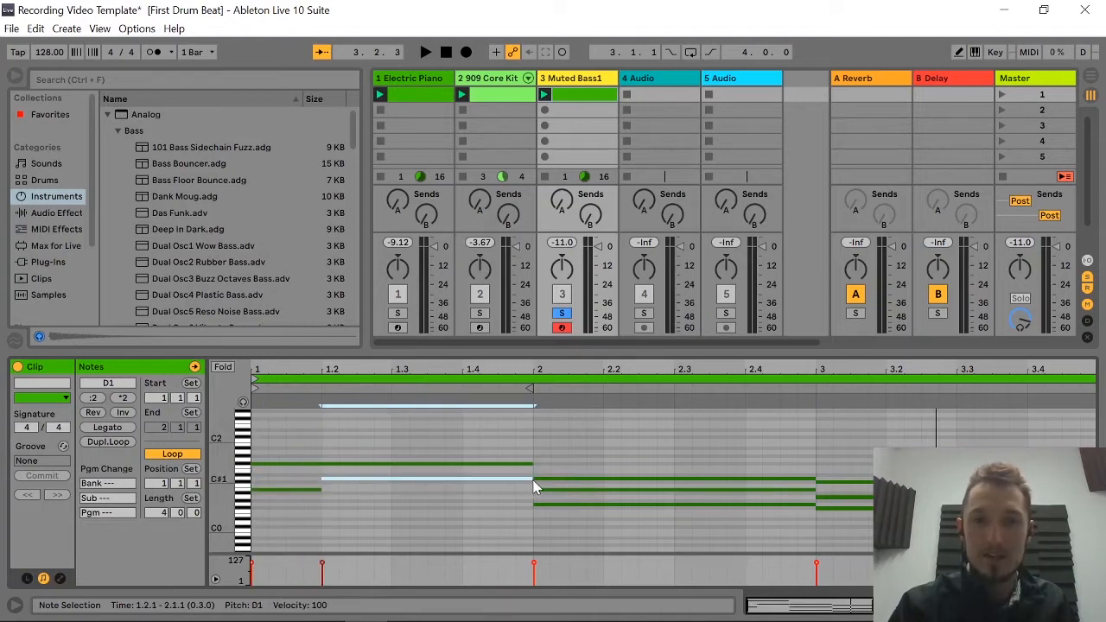
pyautogui.moveTo(530, 477); pyautogui.dragTo(393, 488)
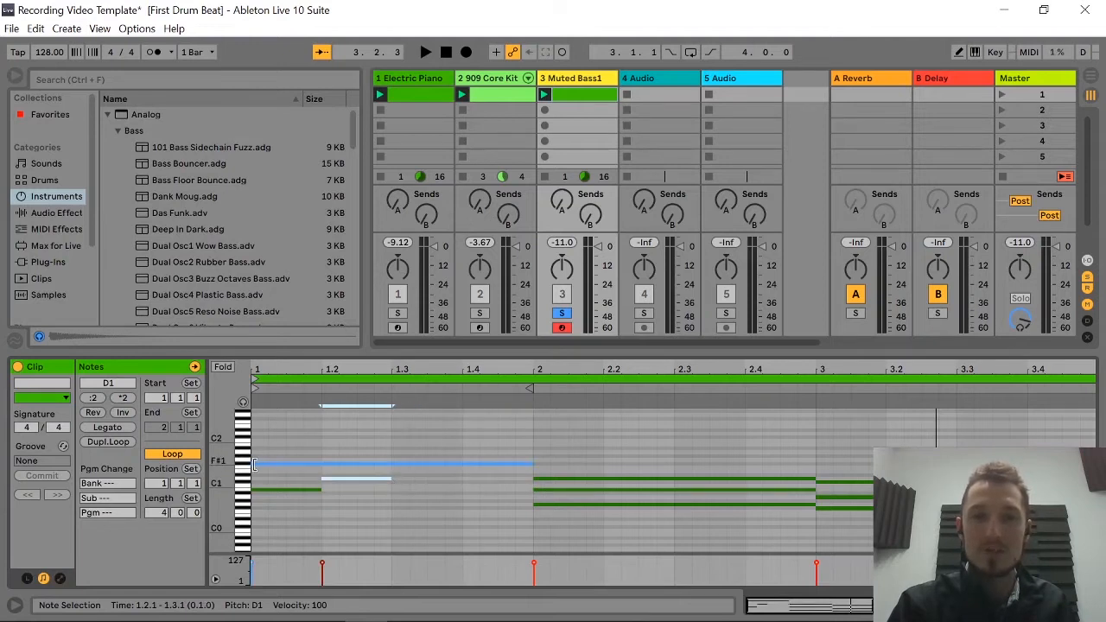
pyautogui.moveTo(252, 464); pyautogui.dragTo(392, 465)
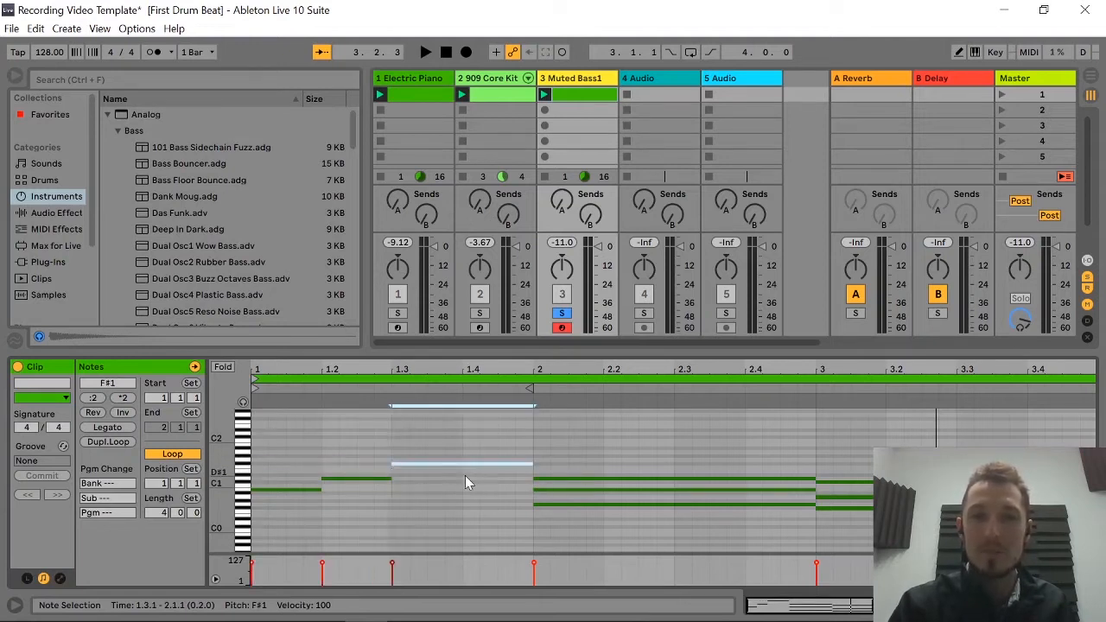
pyautogui.moveTo(532, 465); pyautogui.dragTo(462, 464)
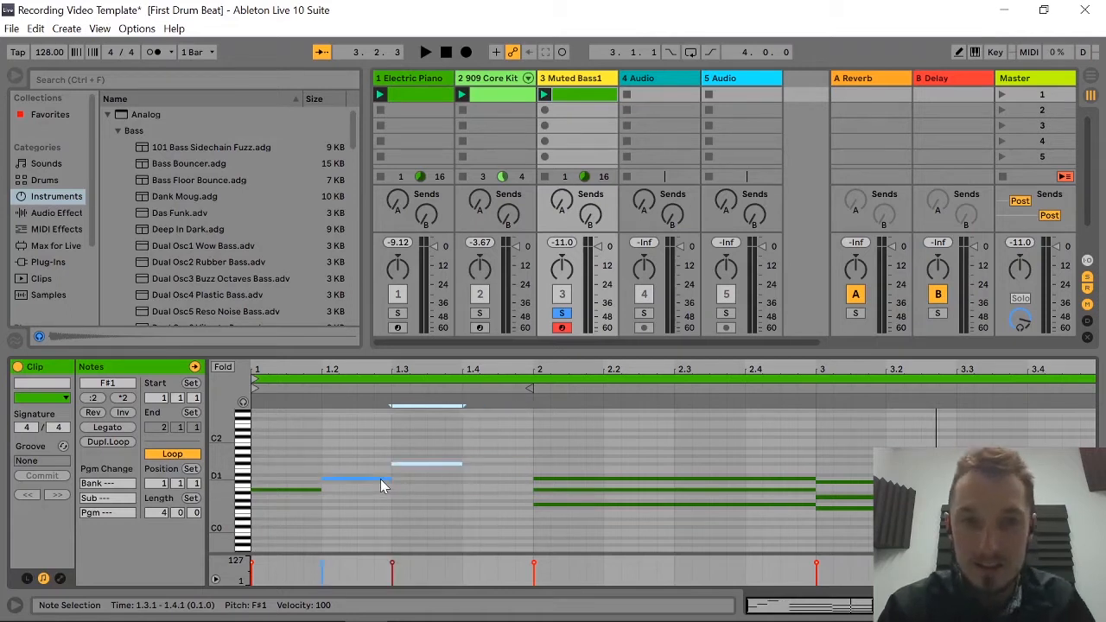
pyautogui.doubleClick(473, 491)
pyautogui.moveTo(477, 489); pyautogui.dragTo(537, 492)
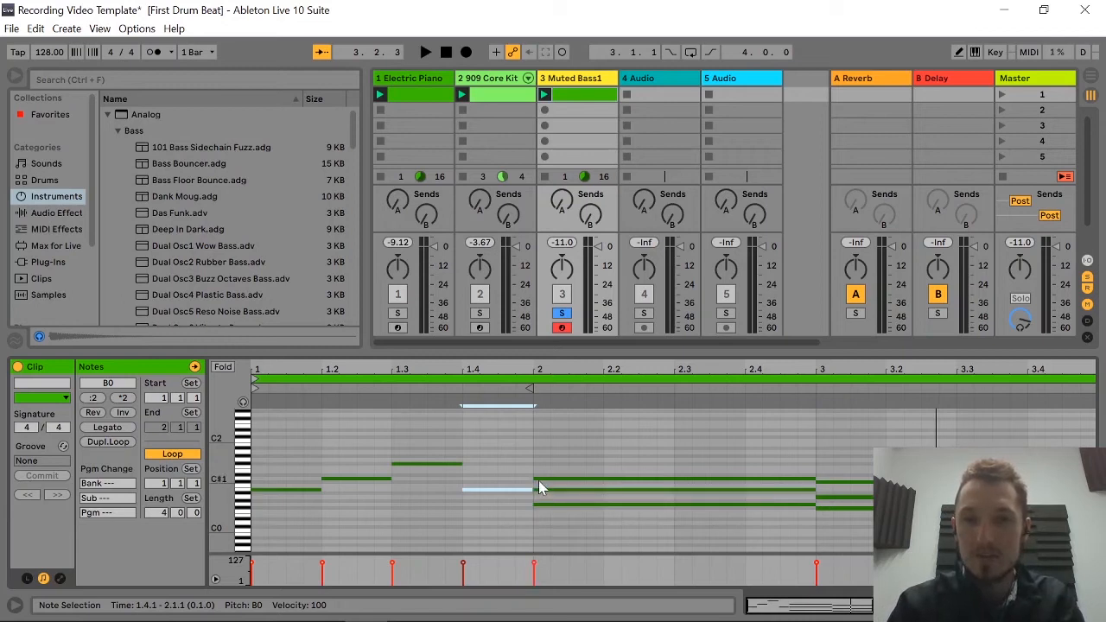
# Split the bar 2 chord into B0 from 2.1 to 2.3, D1 from 2.3 to 2.4, and its lowest note from 2.4 to 3.
pyautogui.moveTo(536, 477); pyautogui.dragTo(674, 478)
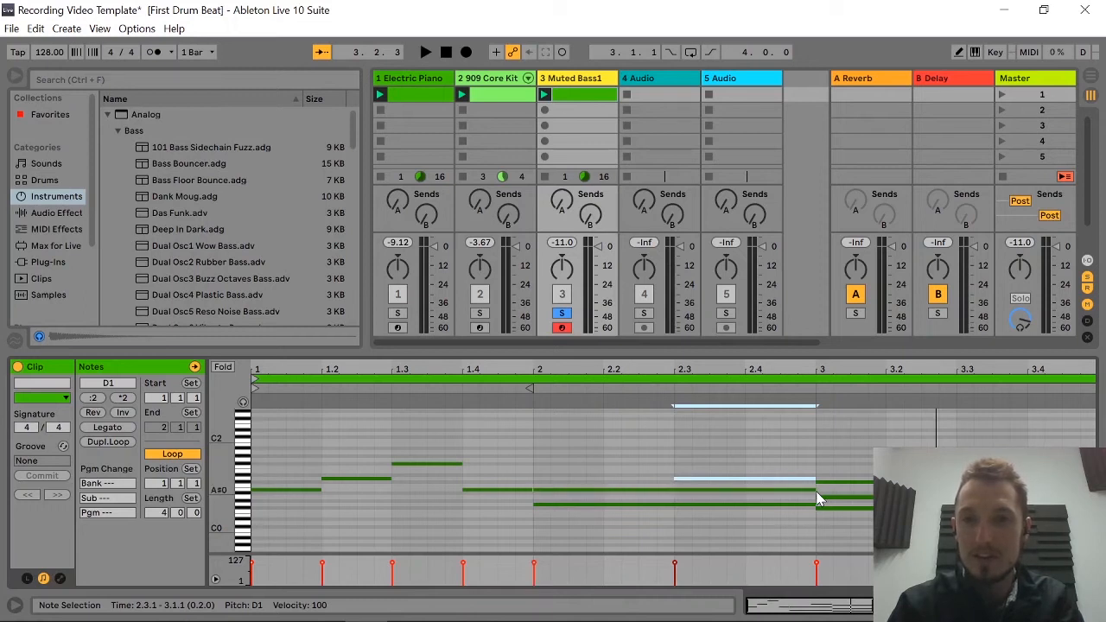
pyautogui.moveTo(813, 490); pyautogui.dragTo(674, 490)
pyautogui.moveTo(535, 507); pyautogui.dragTo(745, 478)
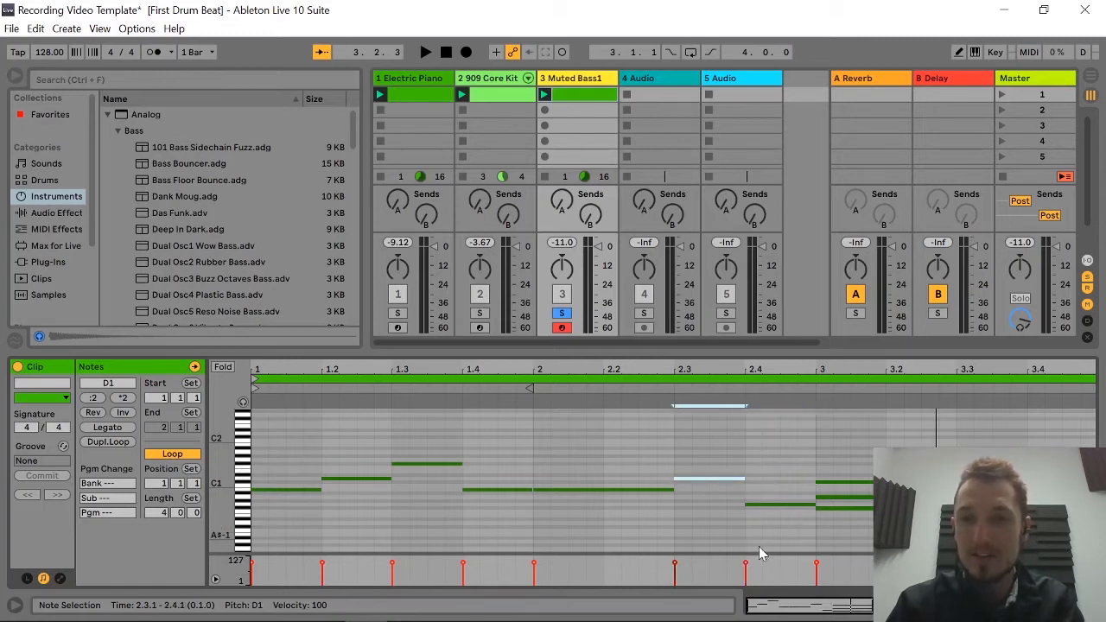
# Spread the final chord so F#0 fills bar 3, A0 runs from 4.1 to 4.3, and C#1 starts at 4.3.
pyautogui.moveTo(812, 605); pyautogui.dragTo(857, 605)
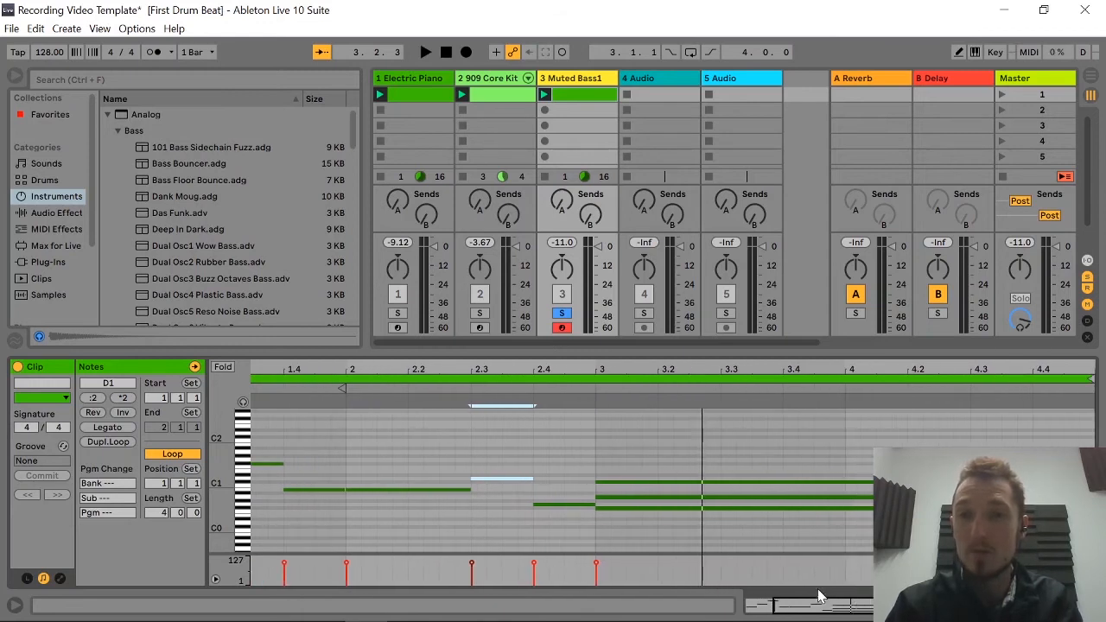
pyautogui.moveTo(598, 497); pyautogui.dragTo(849, 496)
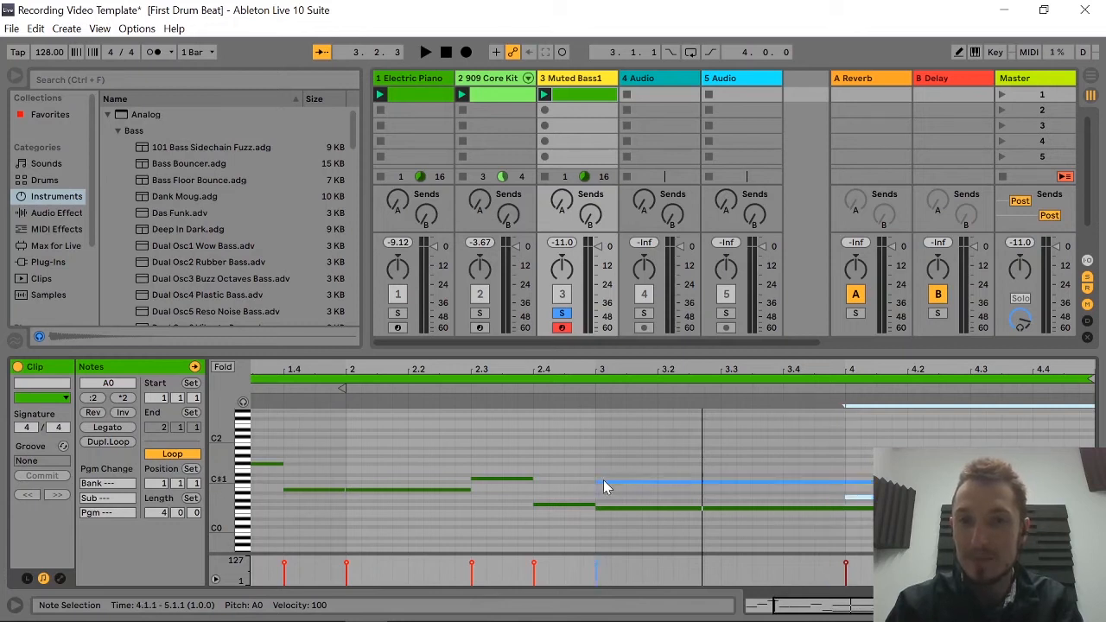
pyautogui.moveTo(598, 482); pyautogui.dragTo(970, 482)
pyautogui.click(648, 507)
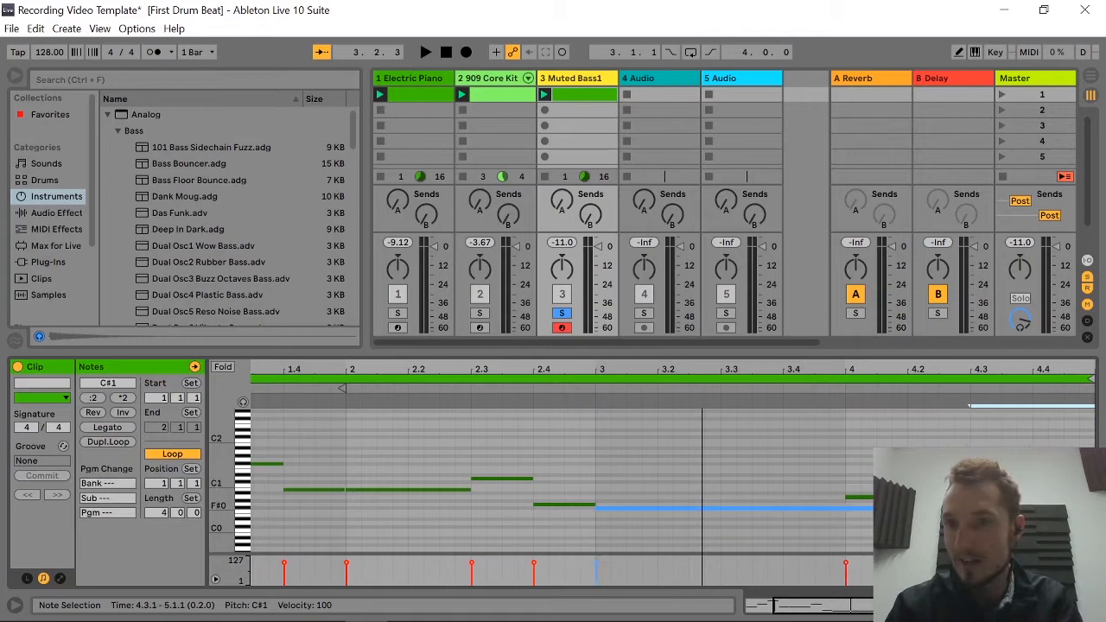
pyautogui.moveTo(1092, 508); pyautogui.dragTo(846, 520)
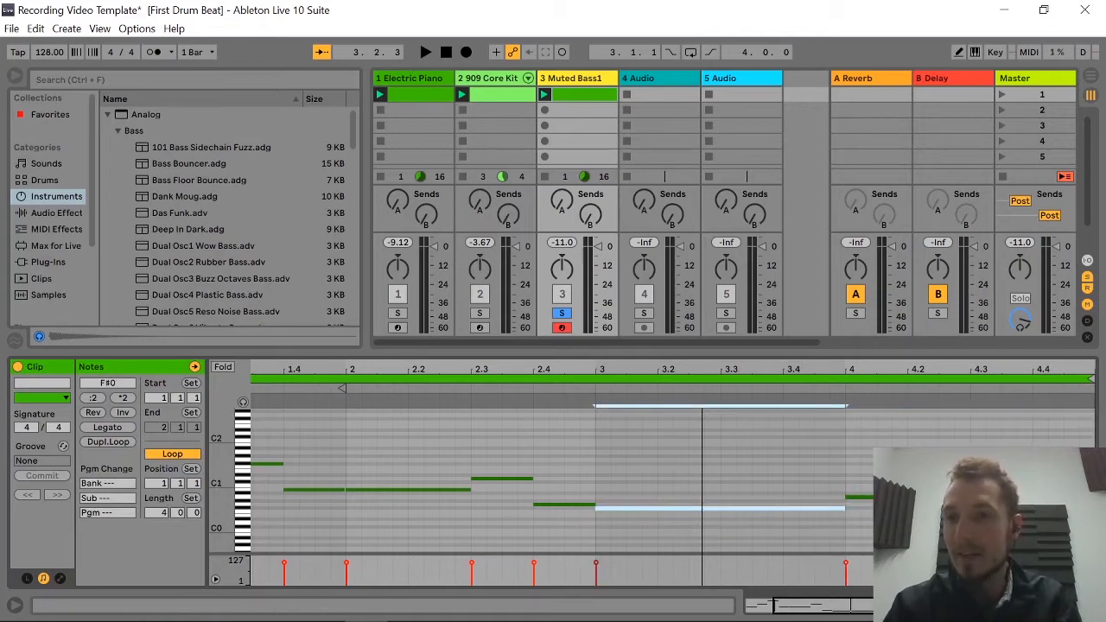
pyautogui.moveTo(1093, 497); pyautogui.dragTo(972, 497)
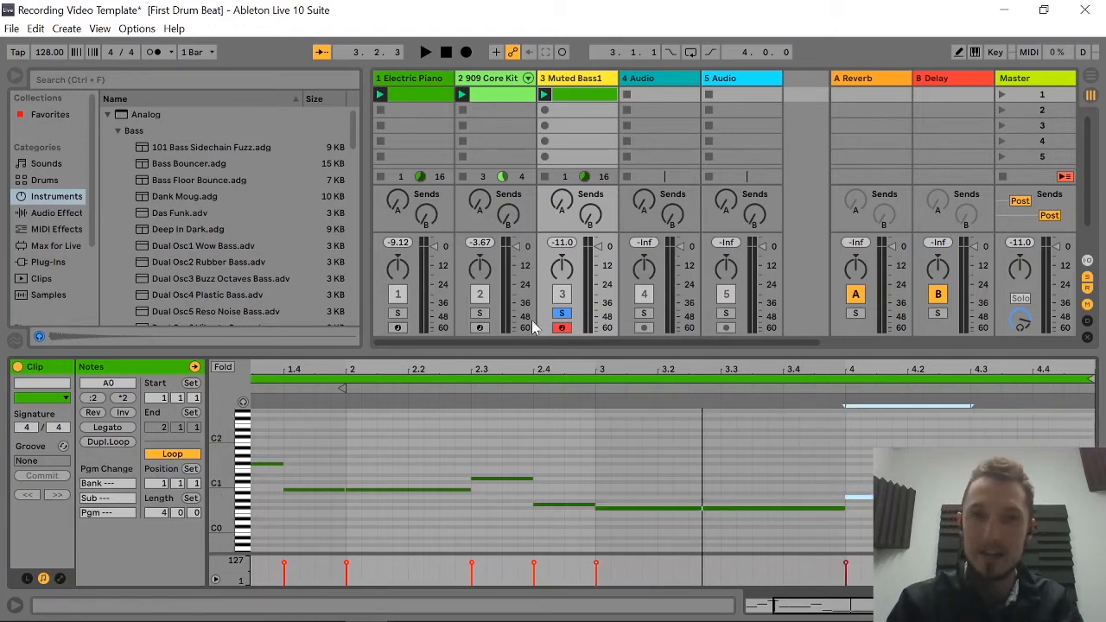
# Unsolo Muted Bass1, mute the 909 Core Kit track, and play the bass line together with the electric piano.
pyautogui.click(562, 313)
pyautogui.click(483, 298)
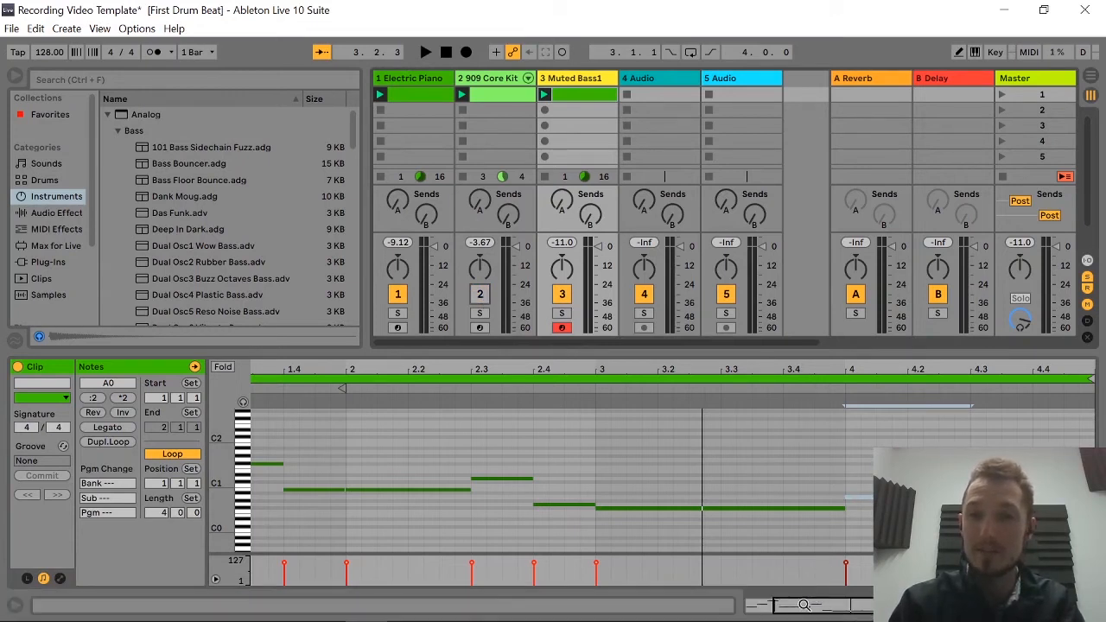
pyautogui.moveTo(804, 605); pyautogui.dragTo(779, 605)
pyautogui.press('space')
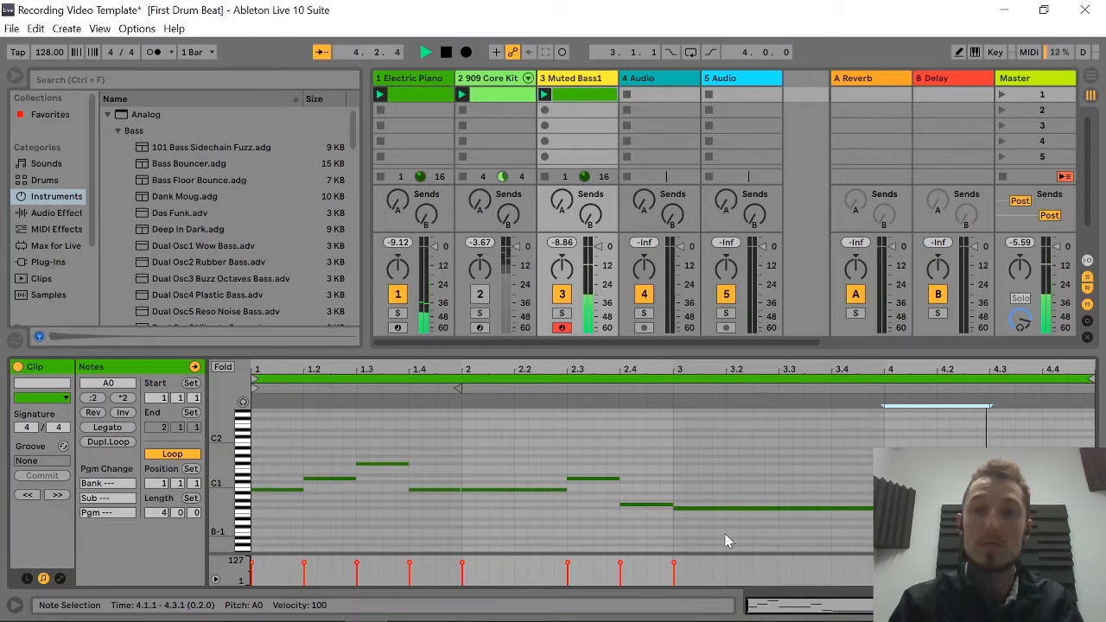
pyautogui.press('space')
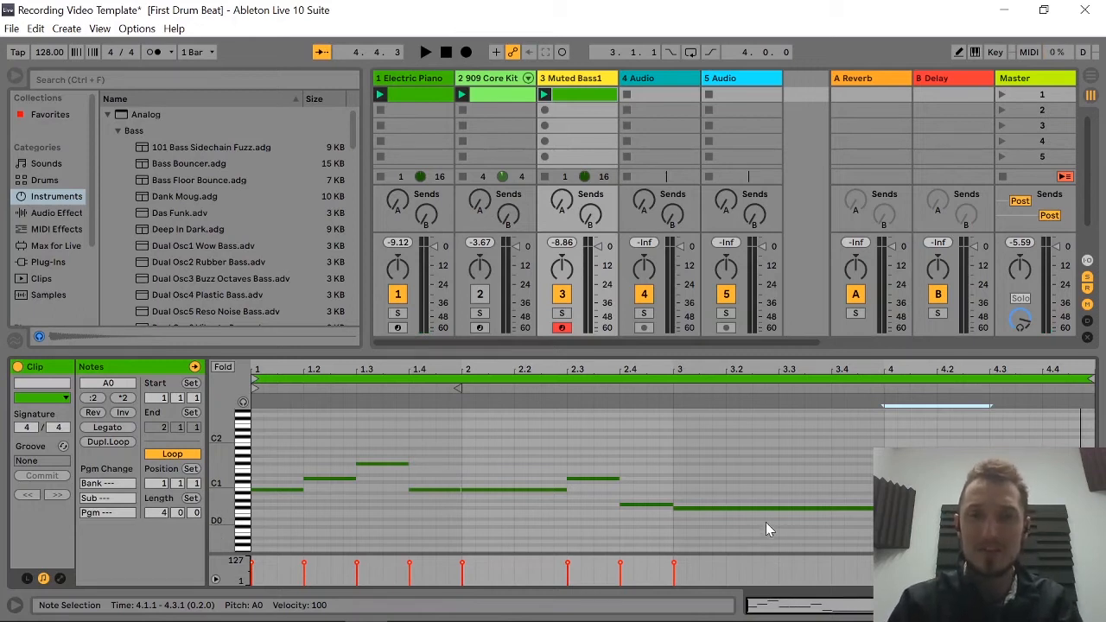
# Unmute the 909 Core Kit track with its volume lowered to -14.0 dB, and play all three parts together.
pyautogui.click(481, 295)
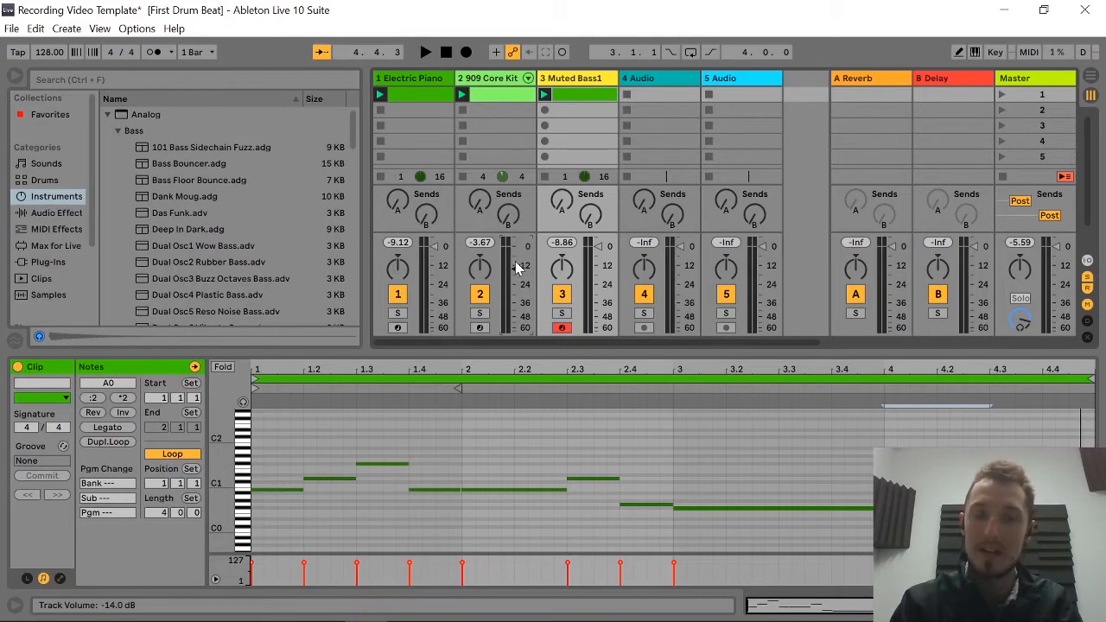
pyautogui.press('space')
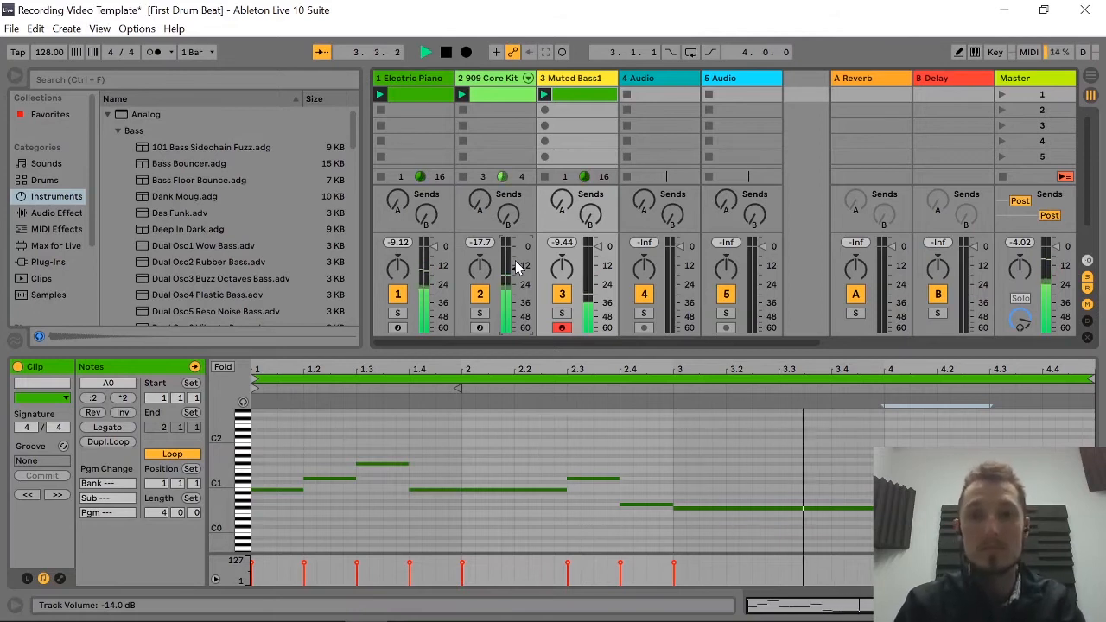
pyautogui.press('space')
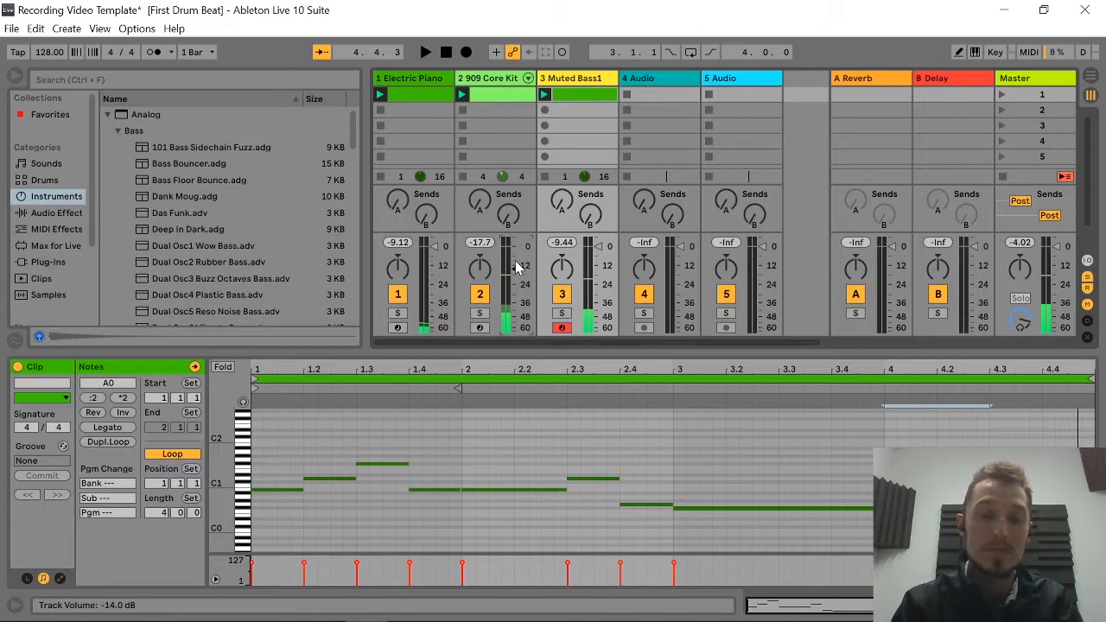
# Shorten the opening B0 note to half a beat (0.0.2) and duplicate it three times, filling up to beat 1.3.
pyautogui.click(279, 491)
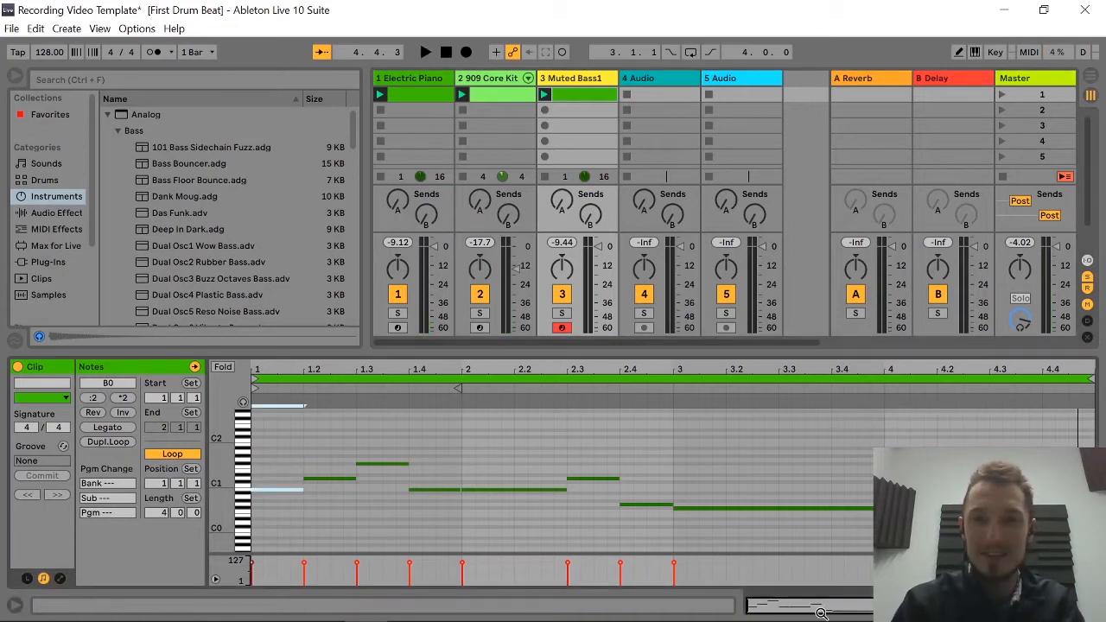
pyautogui.moveTo(222, 471)
pyautogui.mouseDown()
pyautogui.moveTo(241, 480)
pyautogui.moveTo(225, 474)
pyautogui.mouseUp()
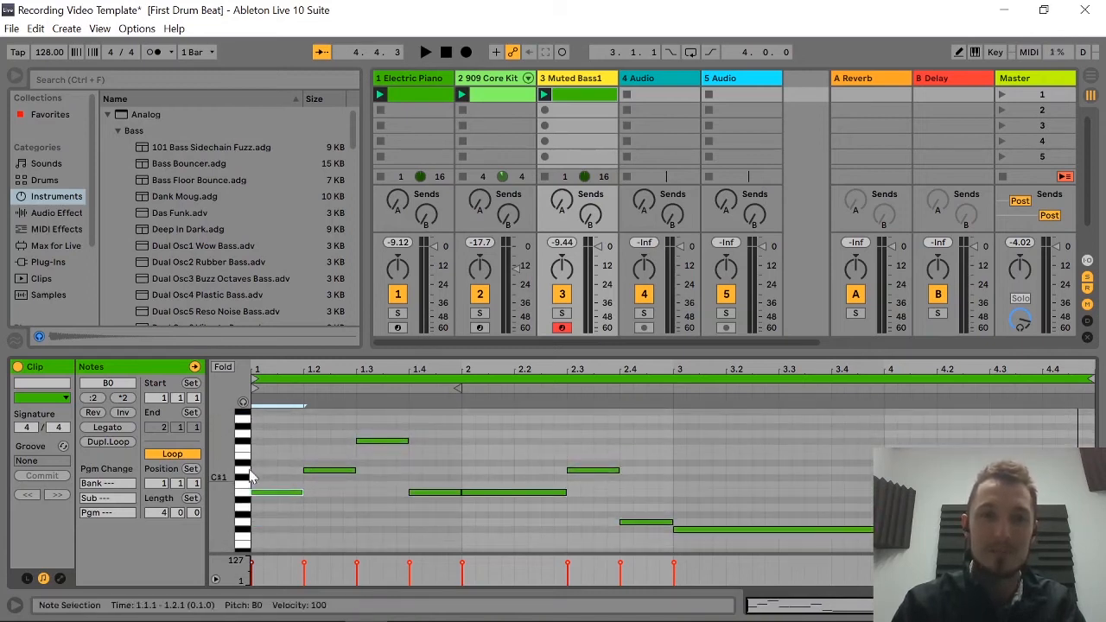
pyautogui.moveTo(222, 466); pyautogui.dragTo(222, 468)
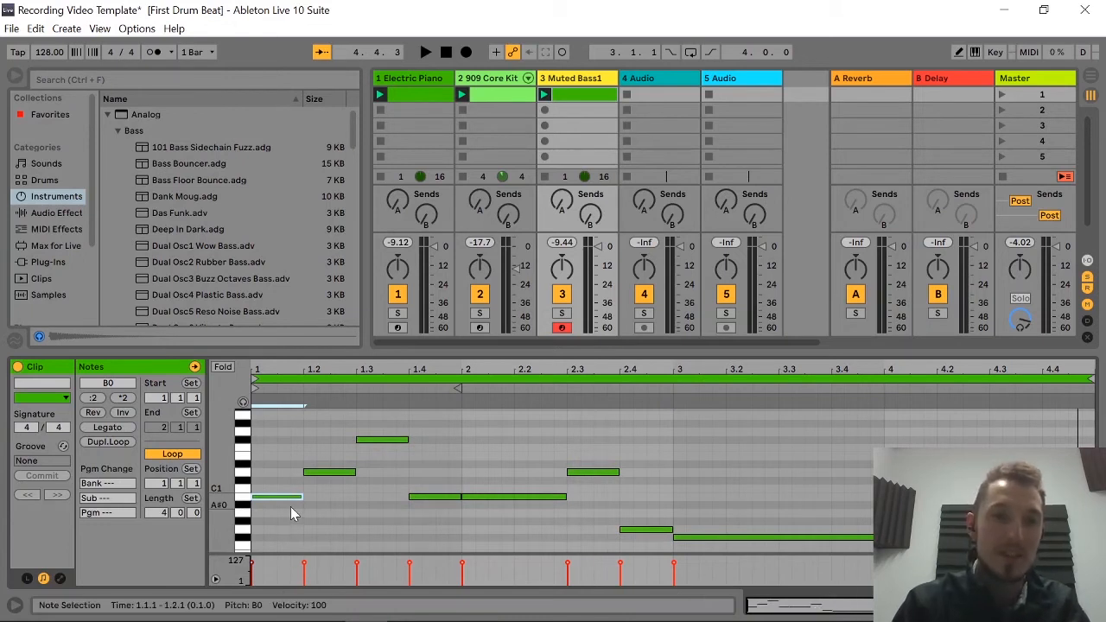
pyautogui.moveTo(300, 495); pyautogui.dragTo(276, 496)
pyautogui.hotkey('ctrl', 'd')
pyautogui.press('Delete')
pyautogui.moveTo(277, 496)
pyautogui.mouseDown()
pyautogui.moveTo(302, 490)
pyautogui.moveTo(278, 493)
pyautogui.mouseUp()
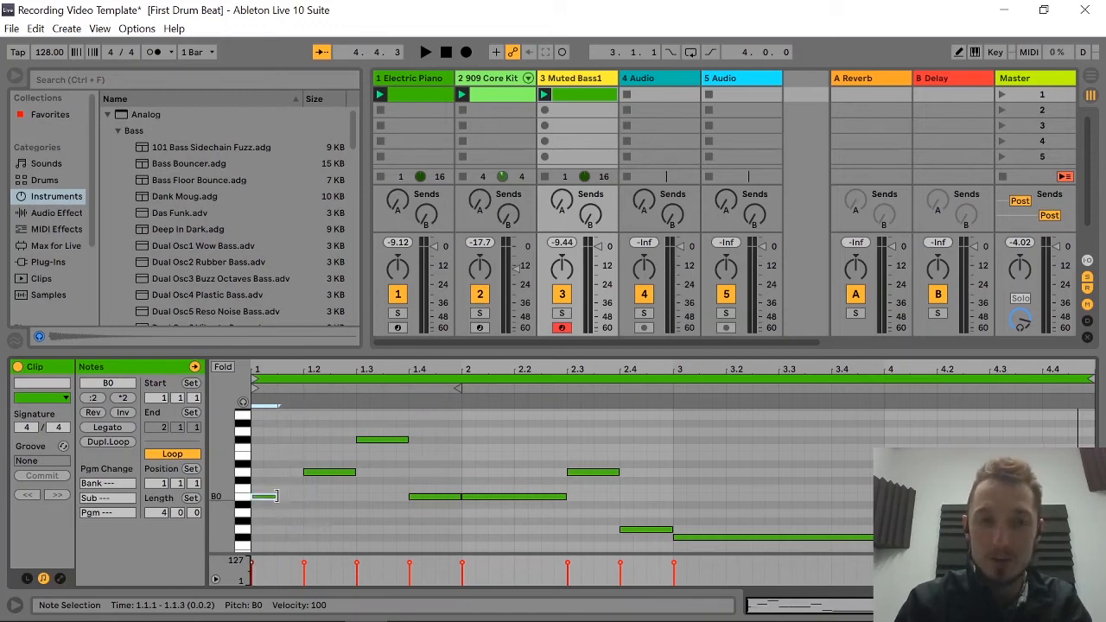
pyautogui.hotkey('ctrl', 'd')
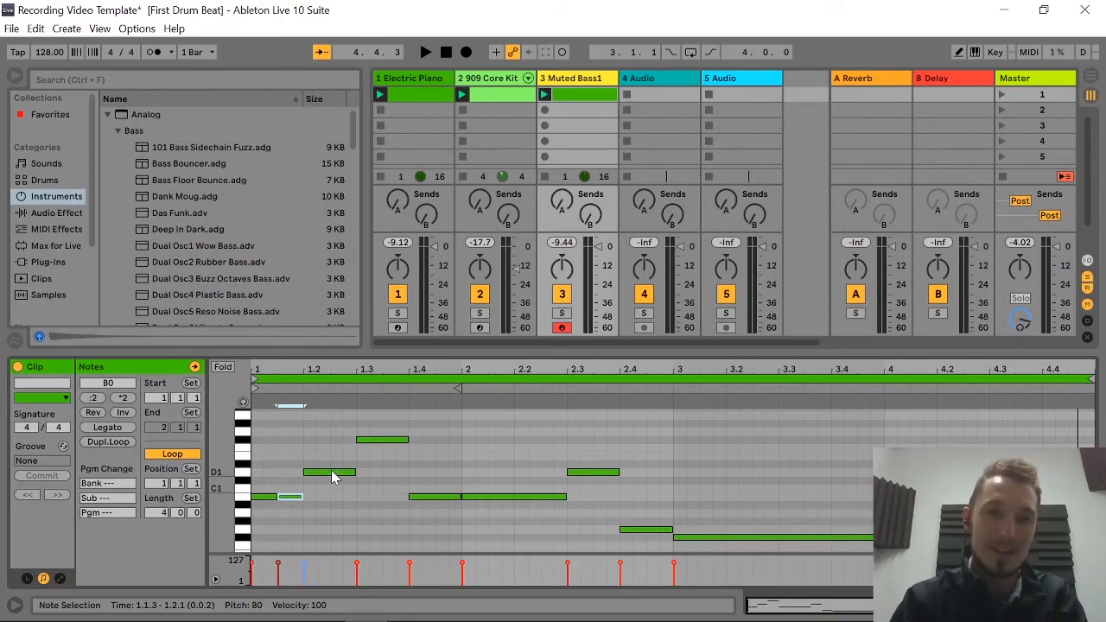
pyautogui.hotkey('ctrl', 'd')
pyautogui.hotkey('ctrl', 'd')
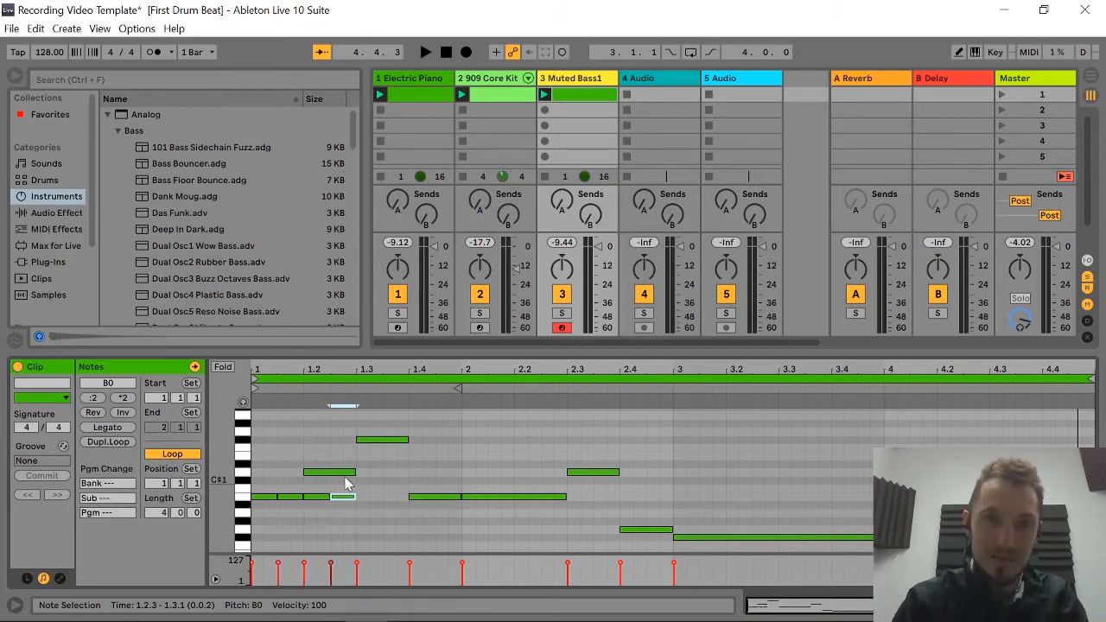
# Delete the D1 note at beat 1.2 and turn the note at 1.3 into two consecutive E1 sixteenths (0.0.1 each).
pyautogui.doubleClick(330, 472)
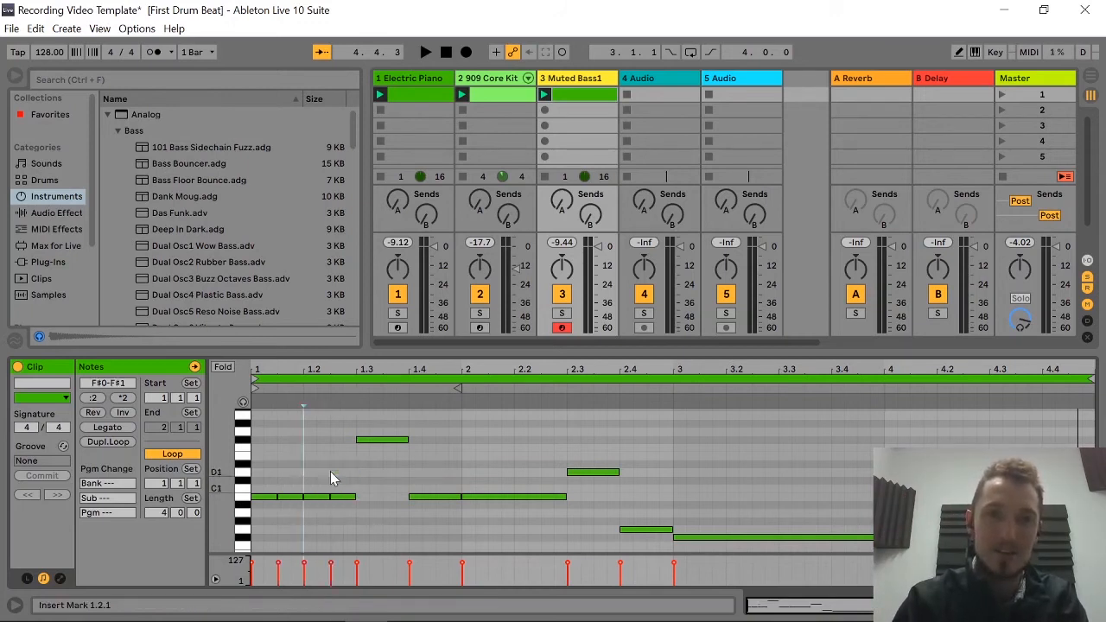
pyautogui.moveTo(372, 444)
pyautogui.mouseDown()
pyautogui.moveTo(373, 476)
pyautogui.moveTo(375, 459)
pyautogui.mouseUp()
pyautogui.click(406, 454)
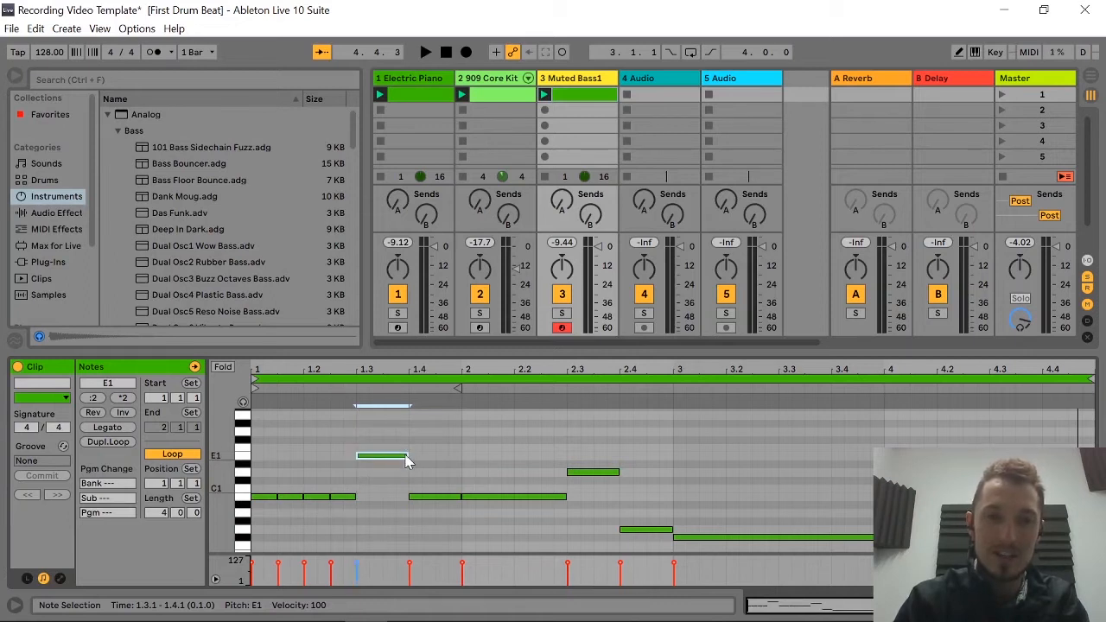
pyautogui.moveTo(407, 455); pyautogui.dragTo(368, 454)
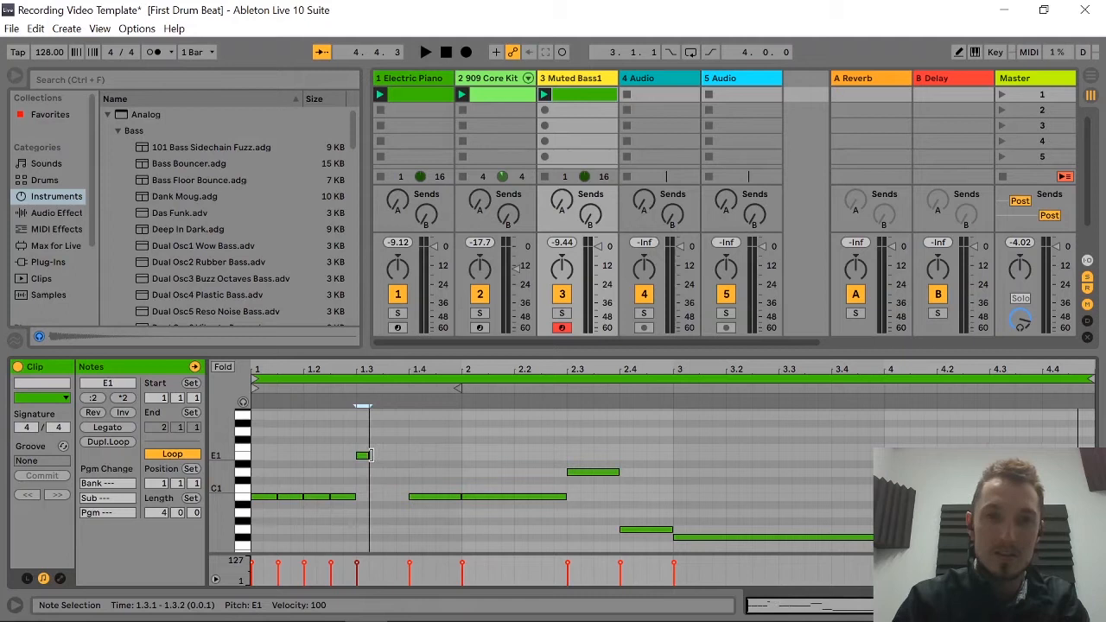
pyautogui.hotkey('ctrl', 'd')
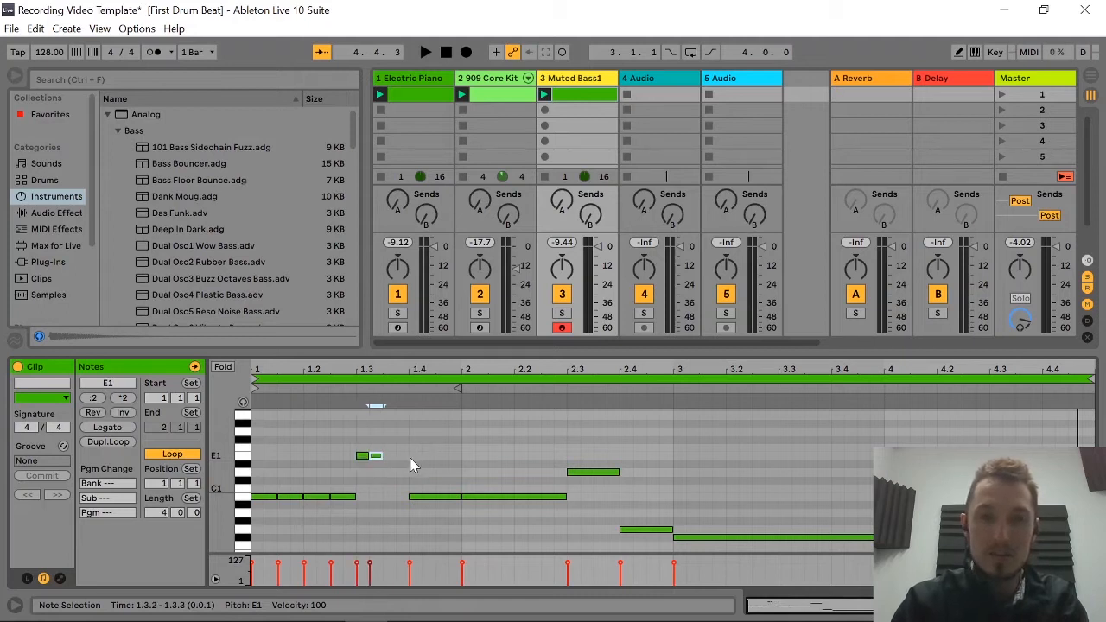
# Fill 1.3.3 up to bar 2 with a half-beat B0, two sixteenth B0 notes from 1.4, and two sixteenth E1 notes from 1.4.3.
pyautogui.moveTo(394, 456); pyautogui.dragTo(395, 499)
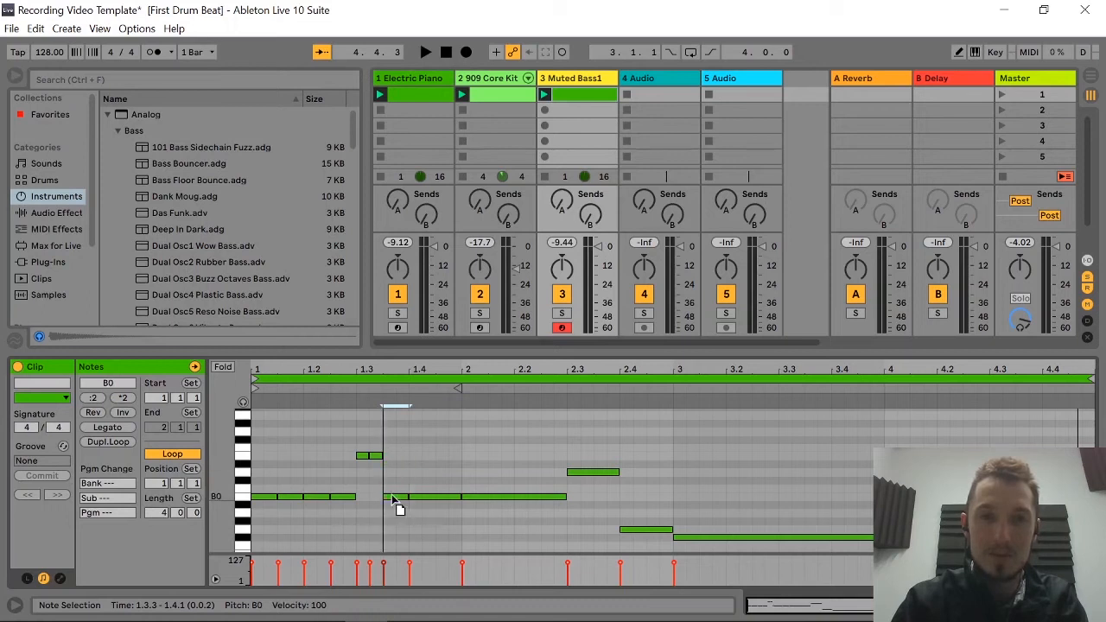
pyautogui.click(419, 498)
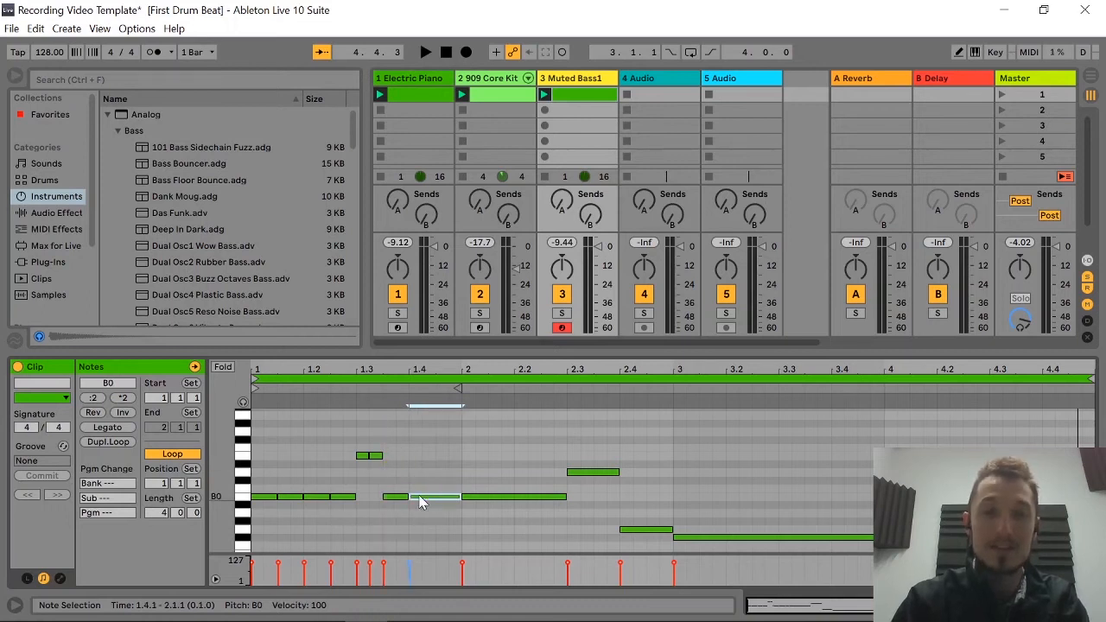
pyautogui.moveTo(460, 496); pyautogui.dragTo(423, 494)
pyautogui.doubleClick(430, 497)
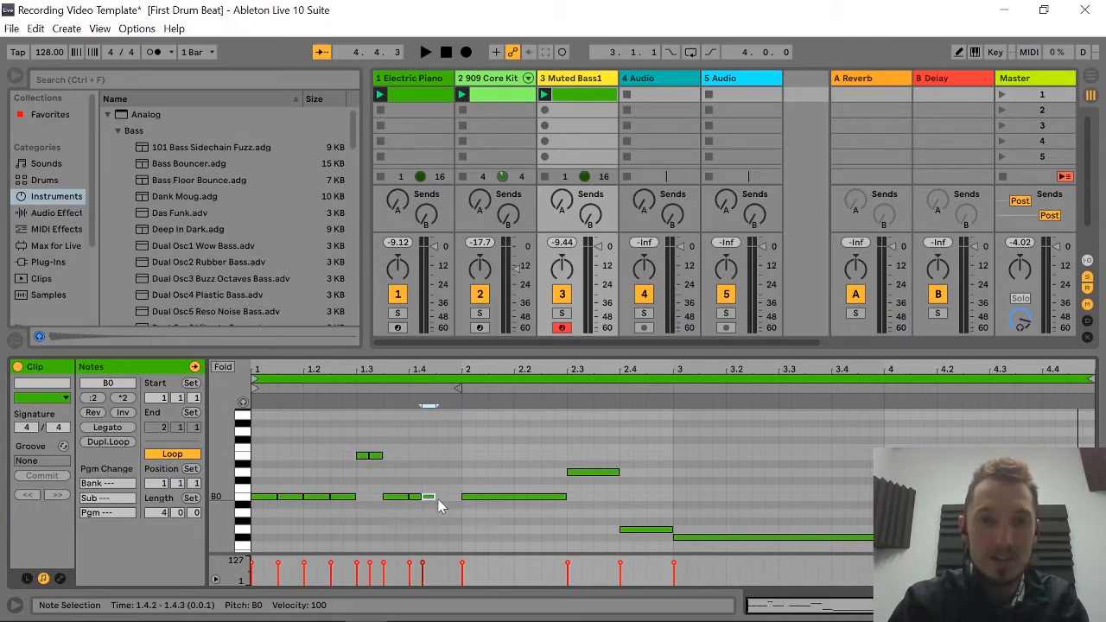
pyautogui.moveTo(440, 498); pyautogui.dragTo(440, 459)
pyautogui.hotkey('ctrl', 'd')
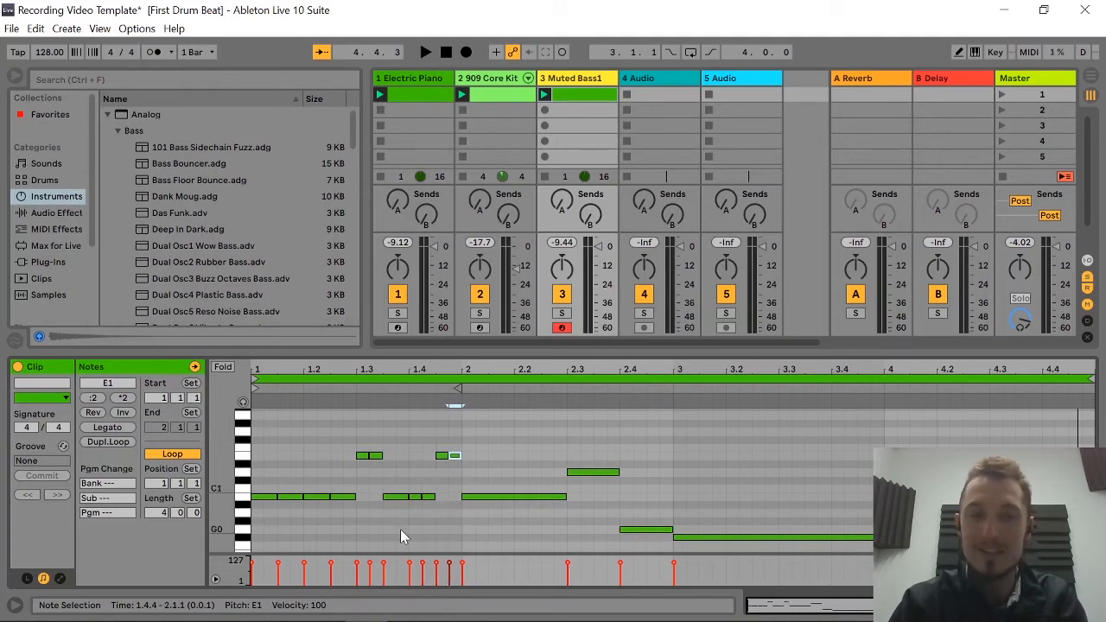
# Play the opening bar from the start with all tracks, and lower the Electric Piano and 909 Core Kit volumes.
pyautogui.click(445, 54)
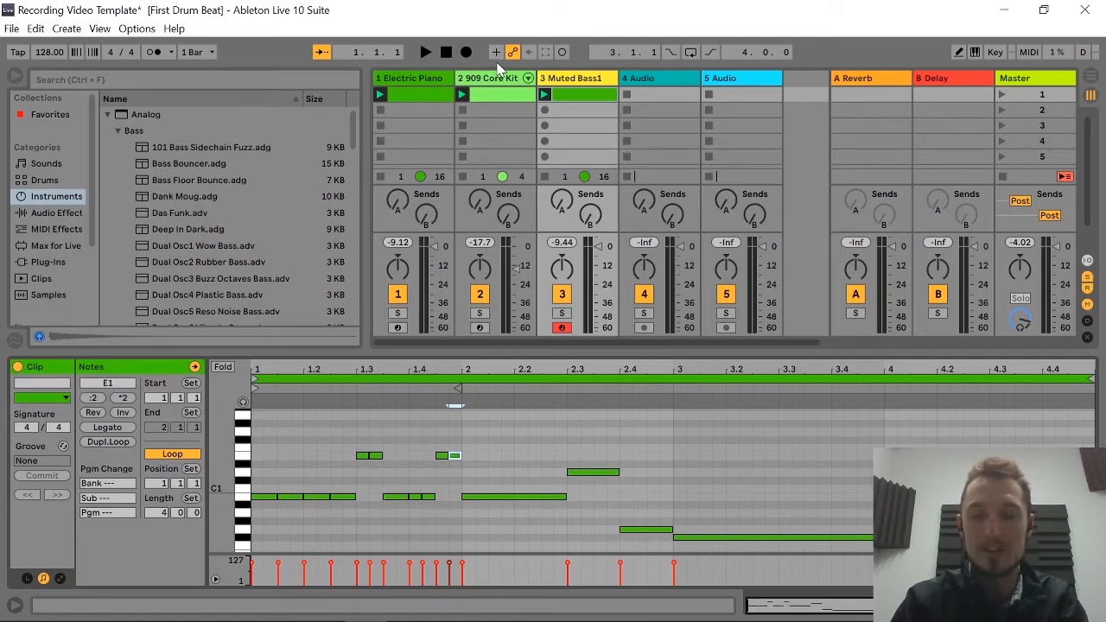
pyautogui.press('space')
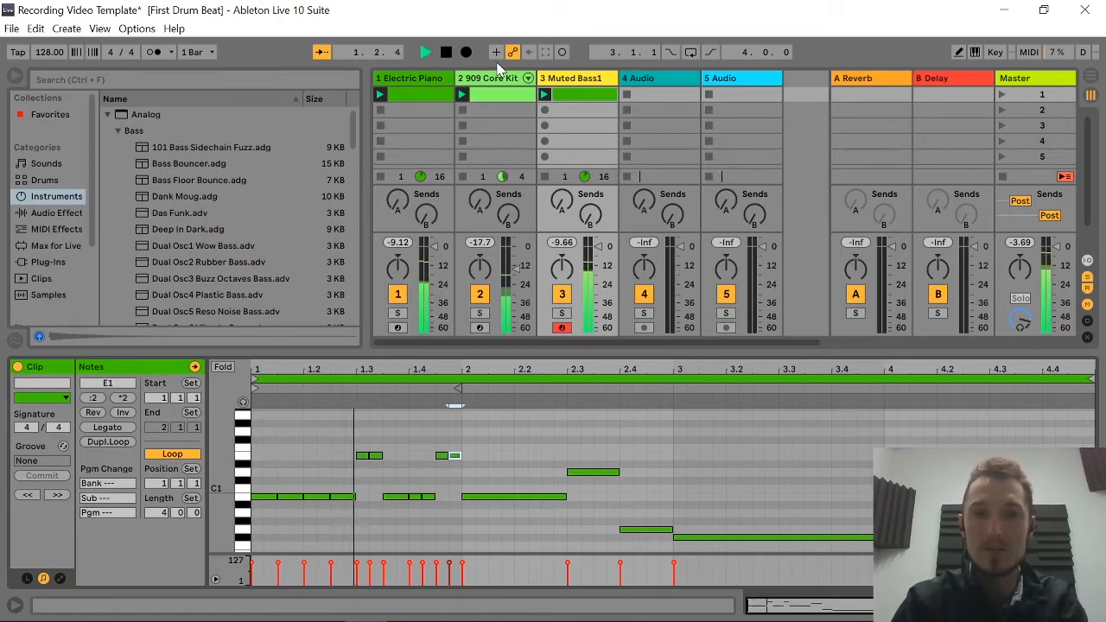
pyautogui.press('space')
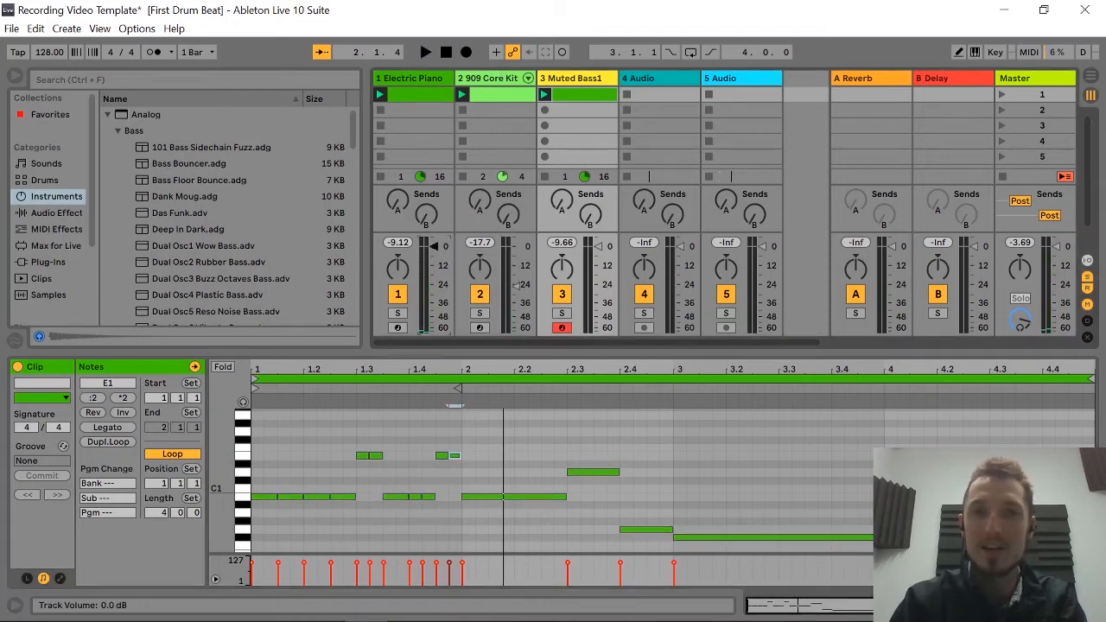
pyautogui.press('space')
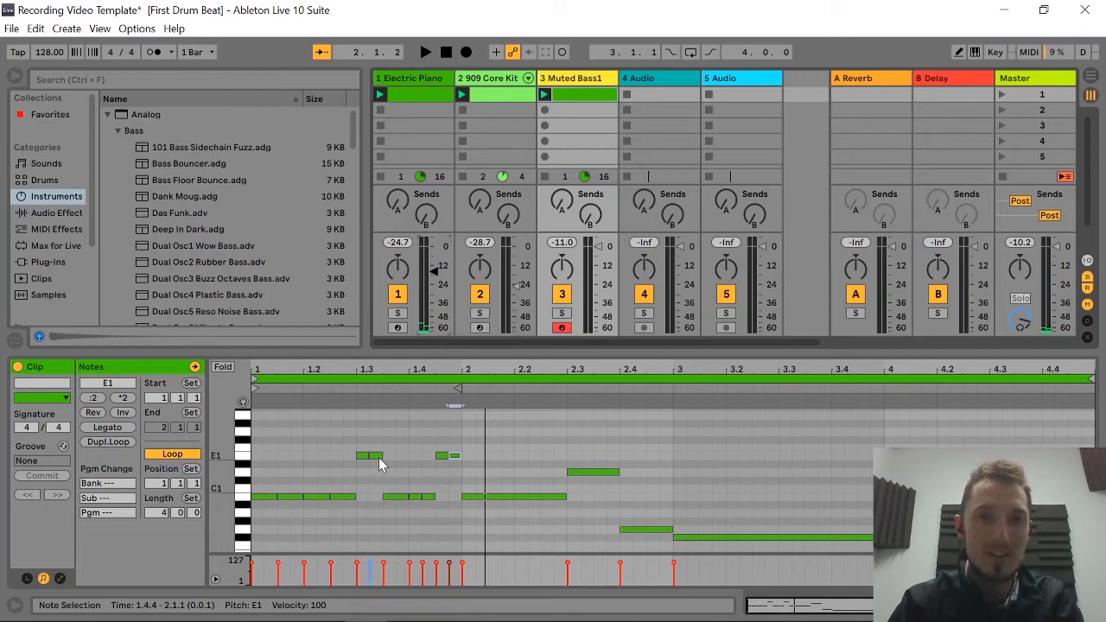
# Replace each pair of short E1 notes with a single half-beat E1 note, at 1.3 and at 1.4.3.
pyautogui.doubleClick(378, 459)
pyautogui.moveTo(366, 456); pyautogui.dragTo(379, 450)
pyautogui.doubleClick(456, 456)
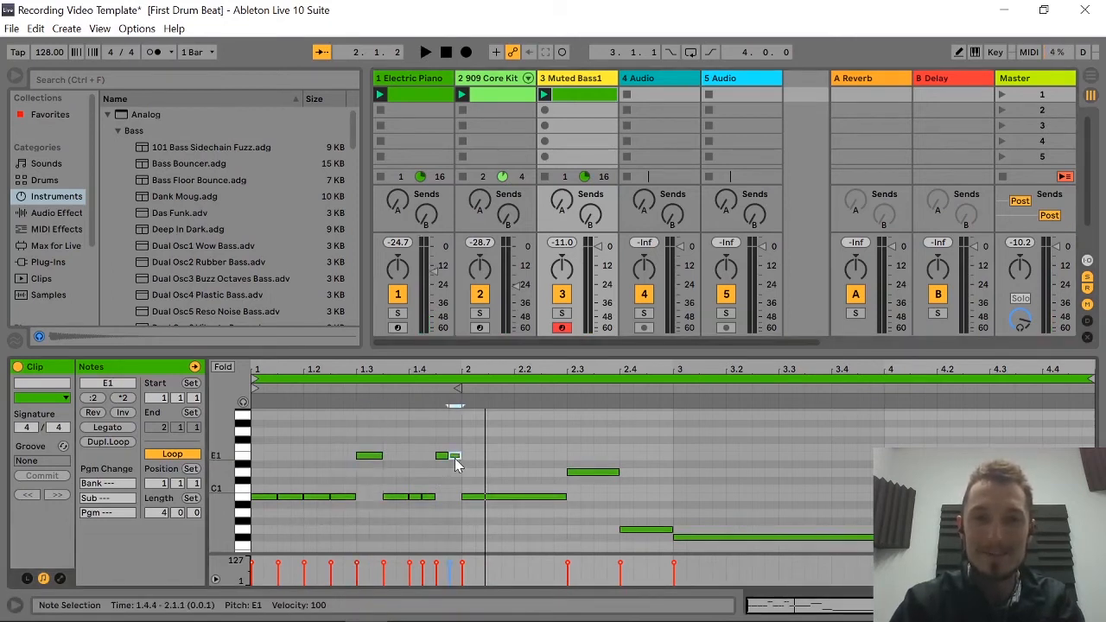
pyautogui.moveTo(443, 455); pyautogui.dragTo(460, 455)
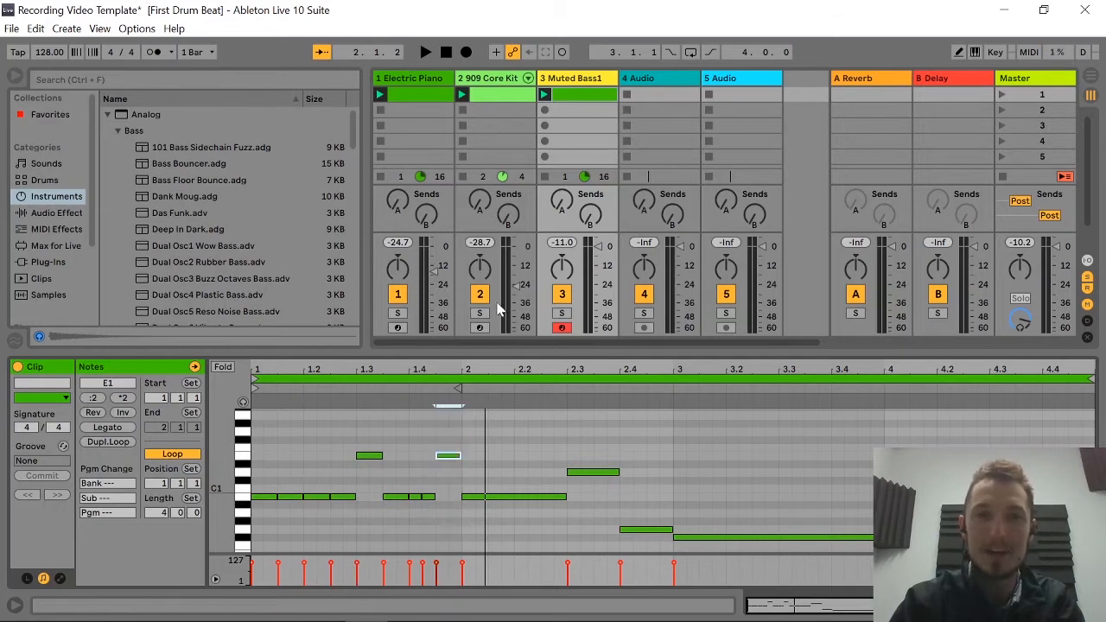
# Play the first bar with all tracks, and solo Muted Bass1 to play the bar again on its own.
pyautogui.press('space')
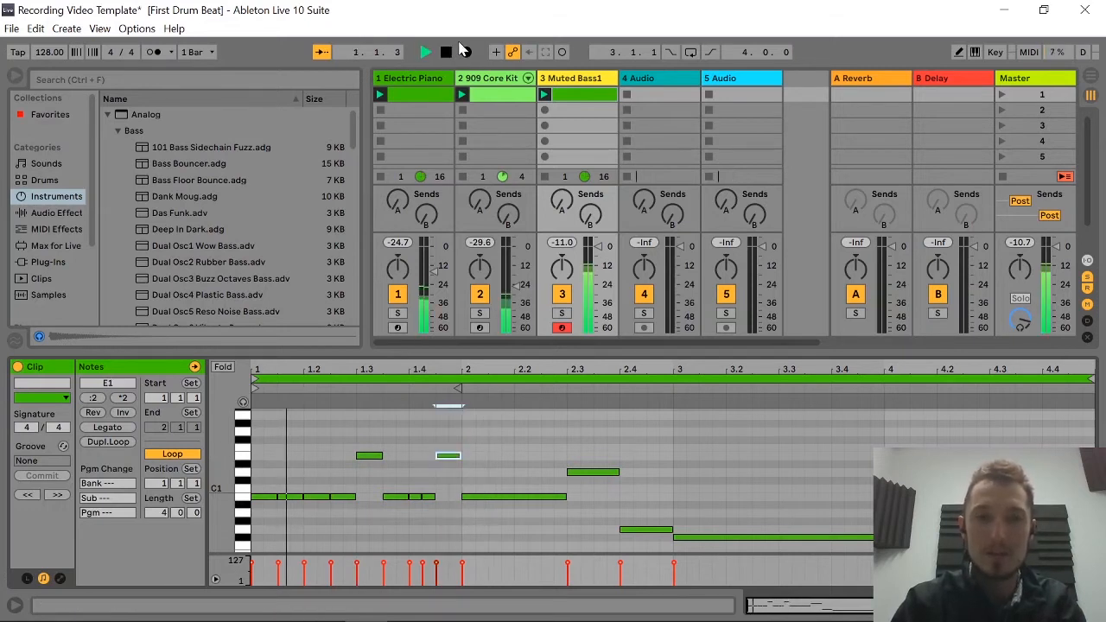
pyautogui.press('space')
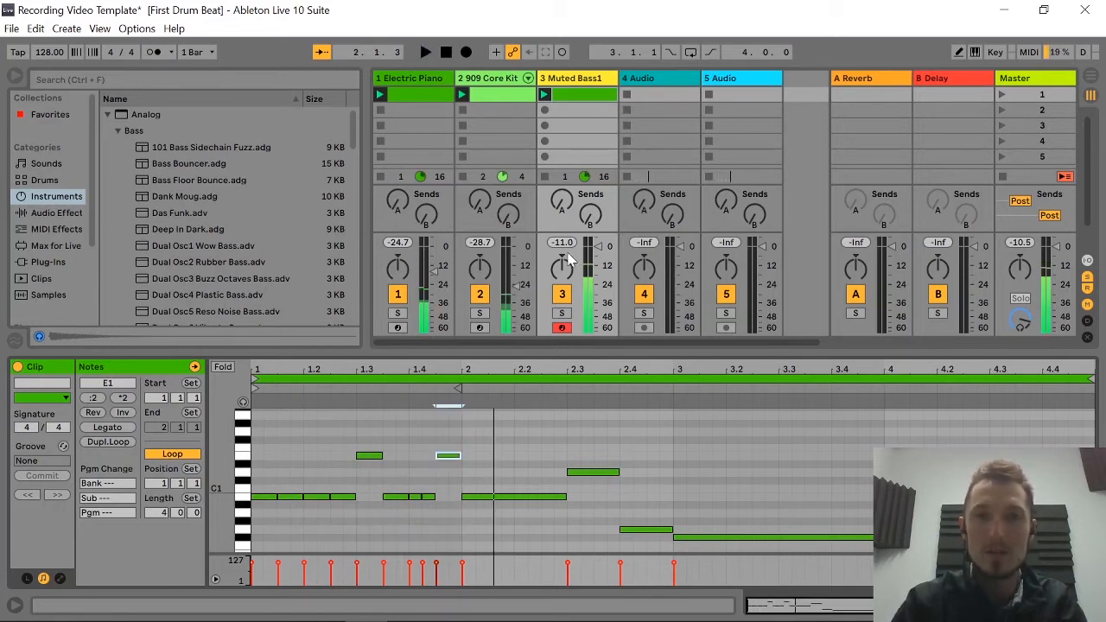
pyautogui.click(563, 314)
pyautogui.press('space')
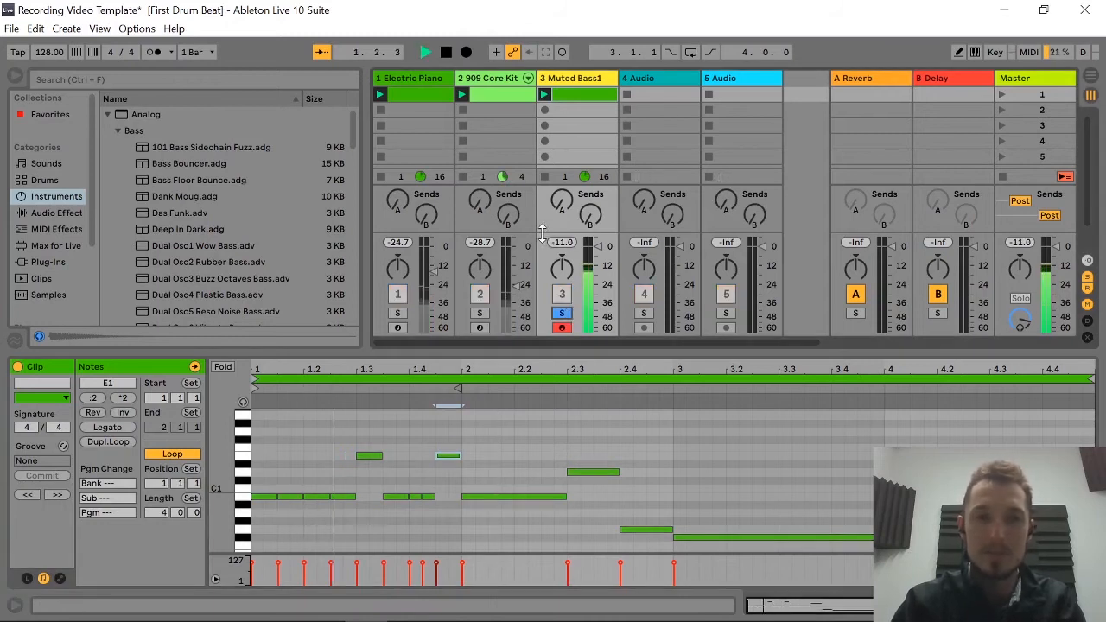
pyautogui.press('space')
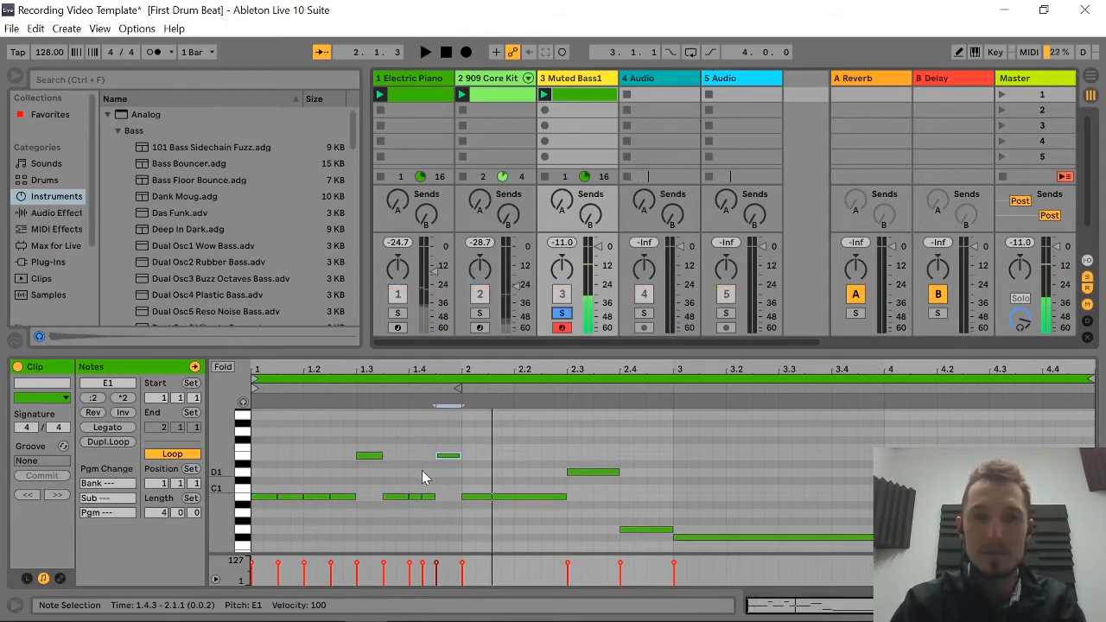
# Delete the B0 notes at 1.1.3, 1.2.3 and 1.4.1 to leave gaps in the first bar's rhythm.
pyautogui.click(418, 494)
pyautogui.click(317, 495)
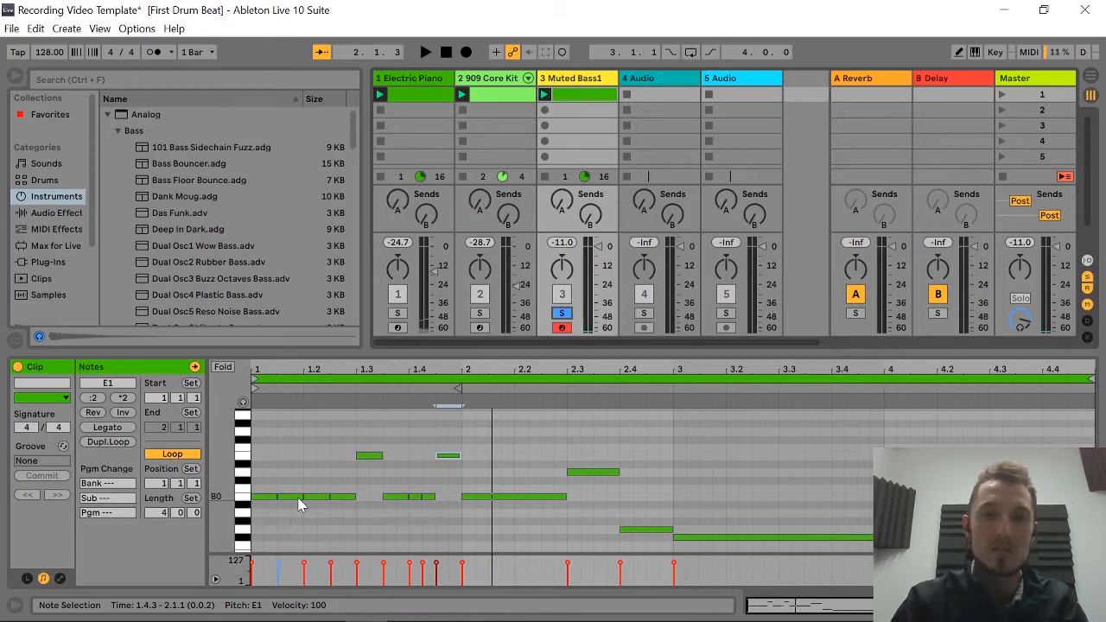
pyautogui.doubleClick(298, 498)
pyautogui.doubleClick(340, 496)
pyautogui.click(416, 497)
pyautogui.doubleClick(415, 498)
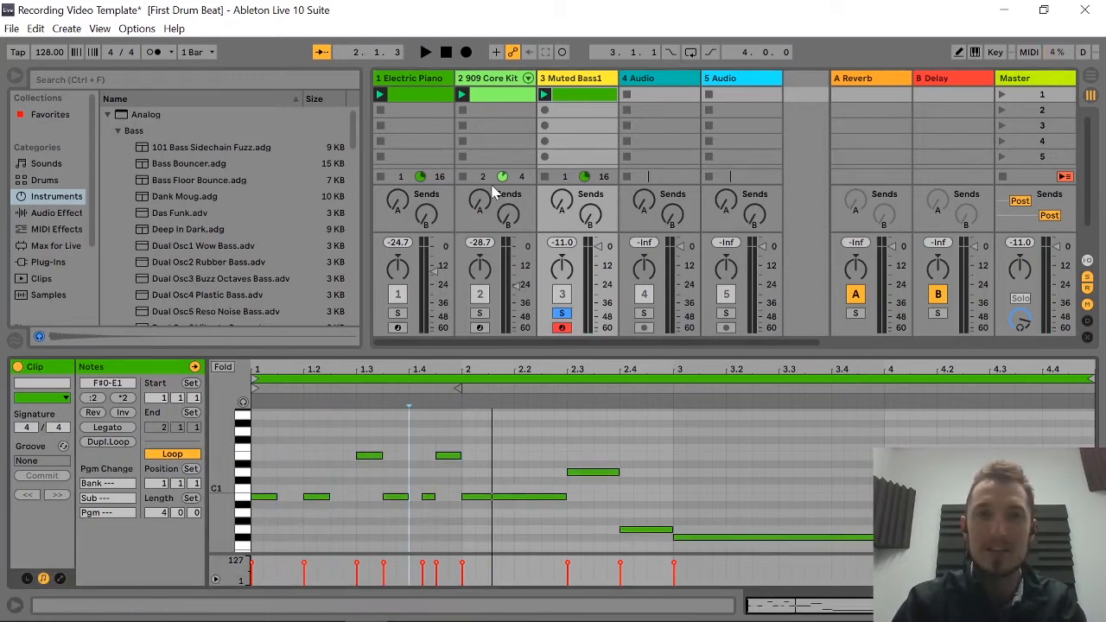
# Play the soloed bass line several times from the start to hear the rhythm with the gaps.
pyautogui.press('space')
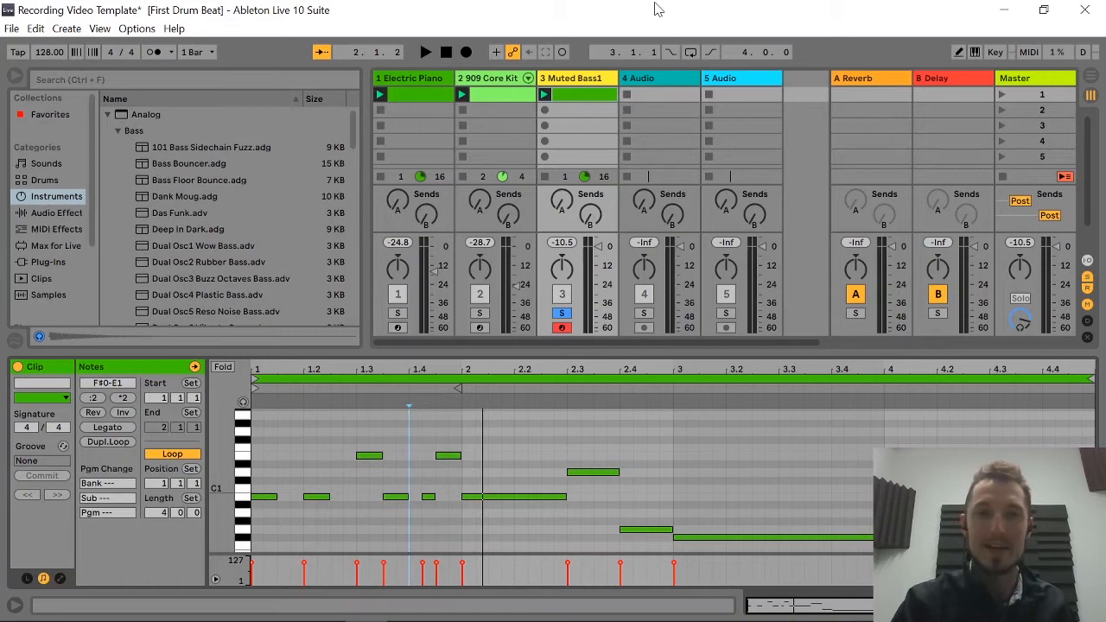
pyautogui.press('space')
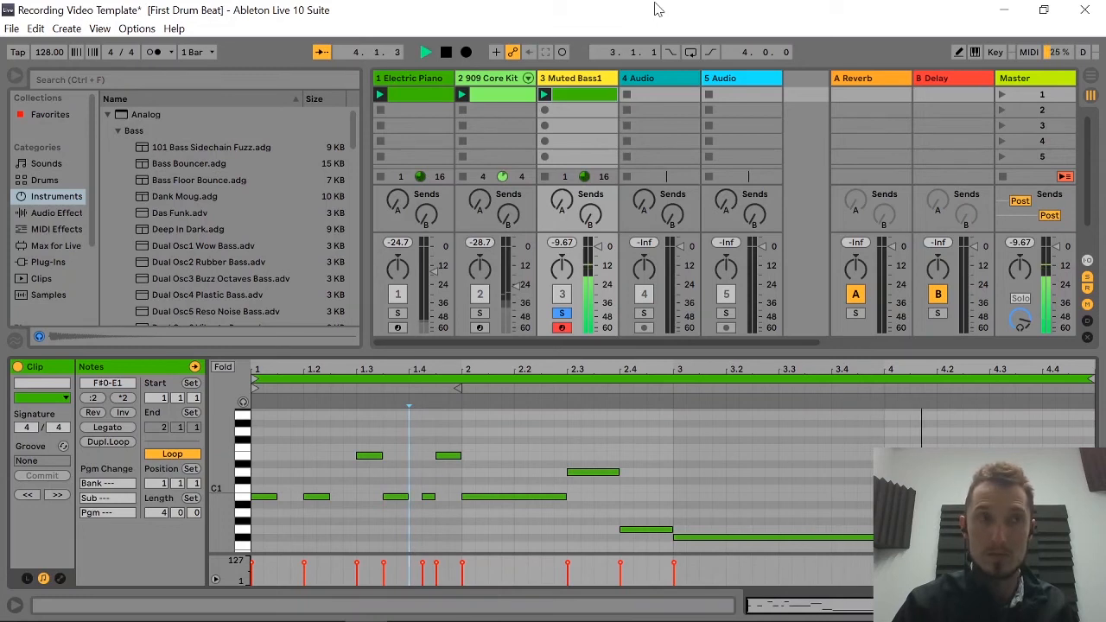
pyautogui.press('space')
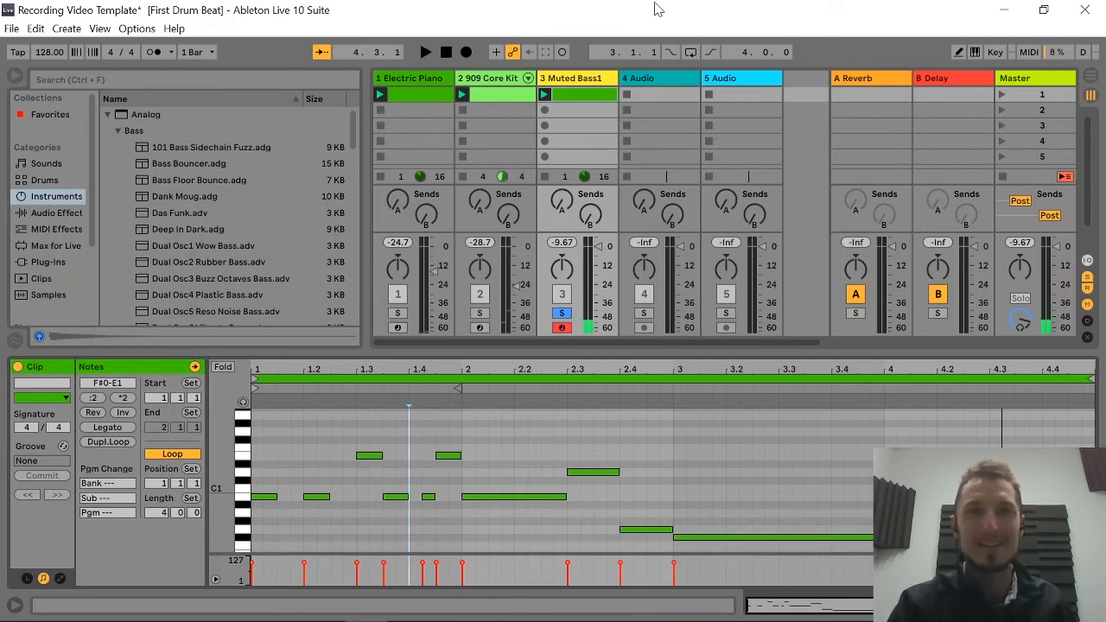
pyautogui.press('space')
pyautogui.press('space')
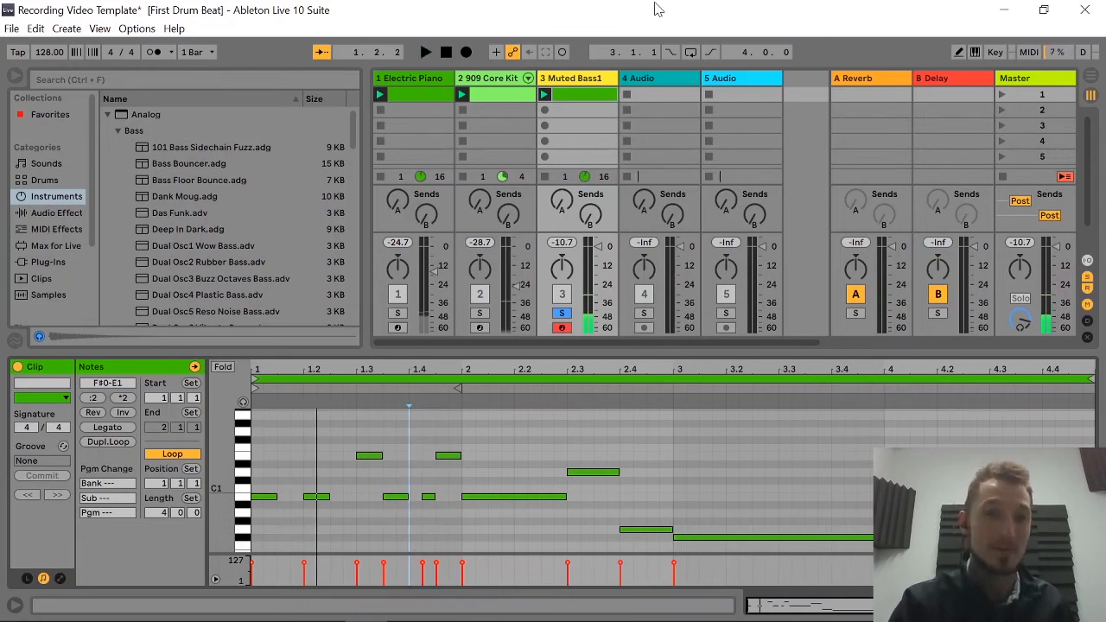
pyautogui.press('space')
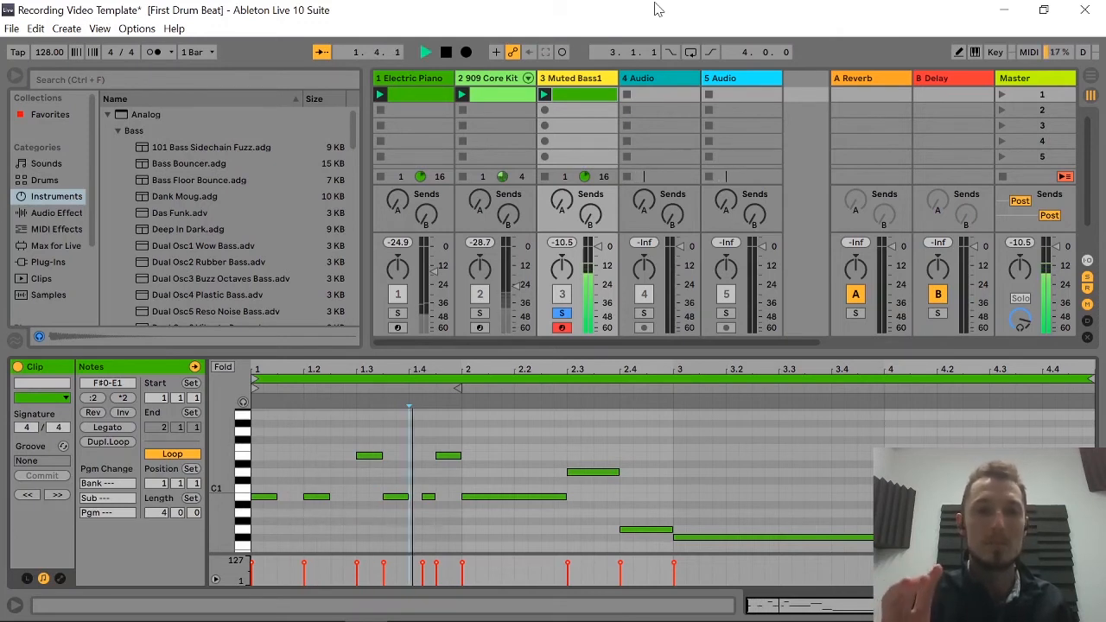
pyautogui.press('space')
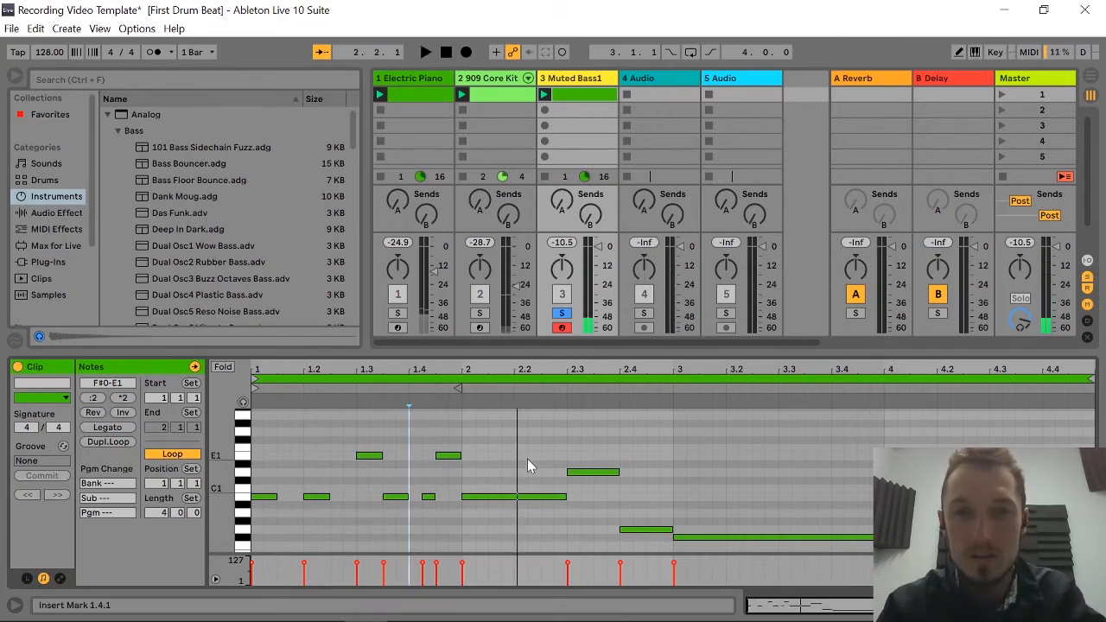
# Lower the long B0 note at the start of bar 2 to G0.
pyautogui.click(482, 498)
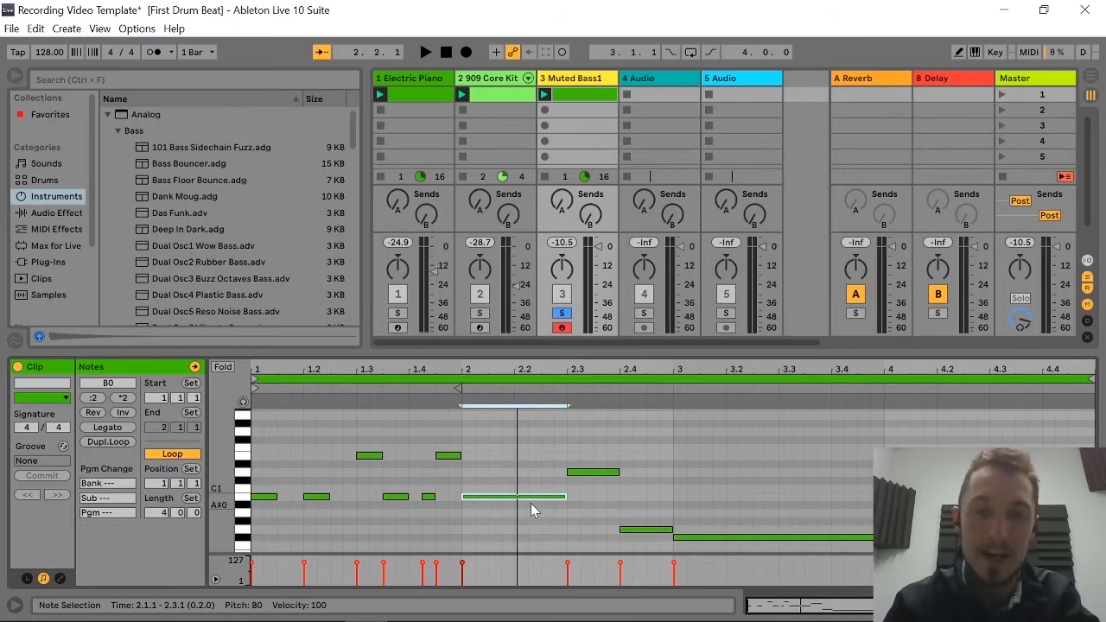
pyautogui.scroll(-3, 531, 508)
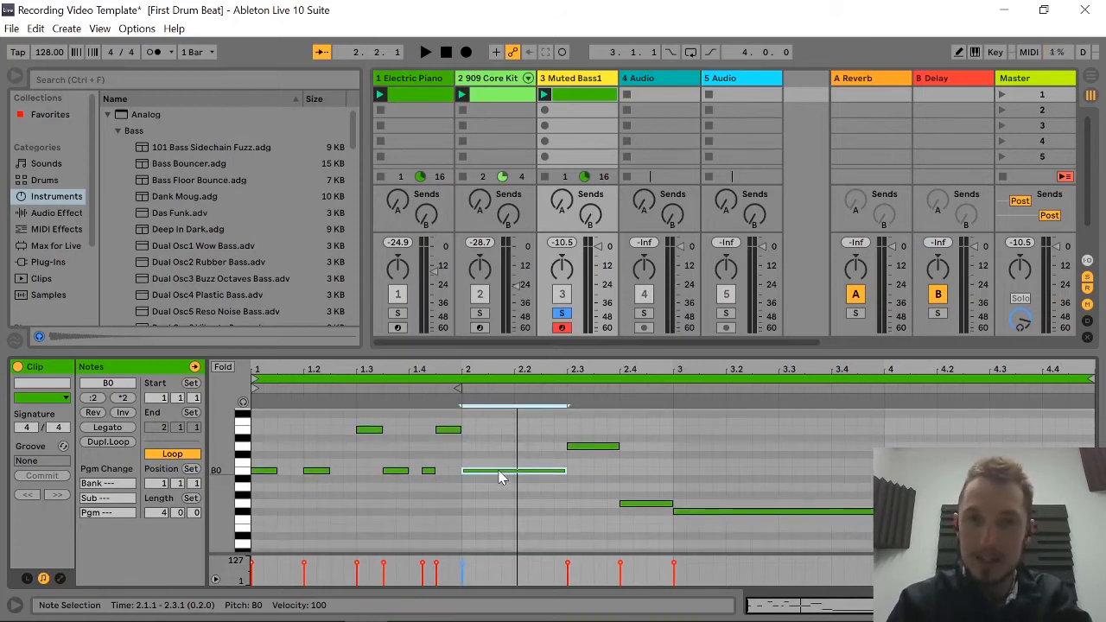
pyautogui.moveTo(499, 472); pyautogui.dragTo(499, 505)
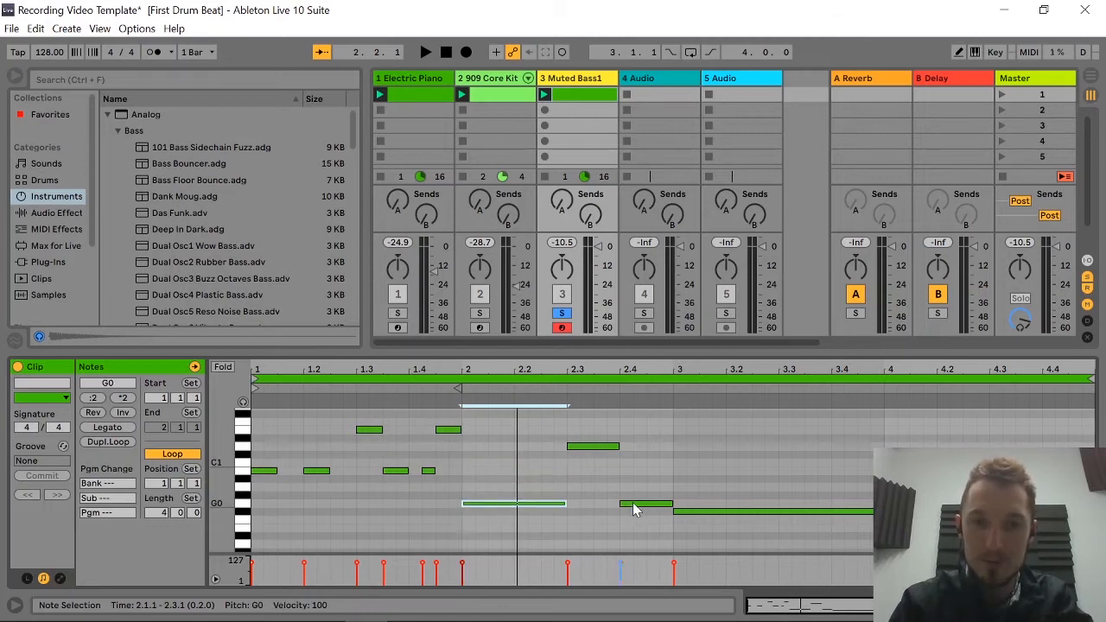
pyautogui.click(634, 504)
pyautogui.click(562, 506)
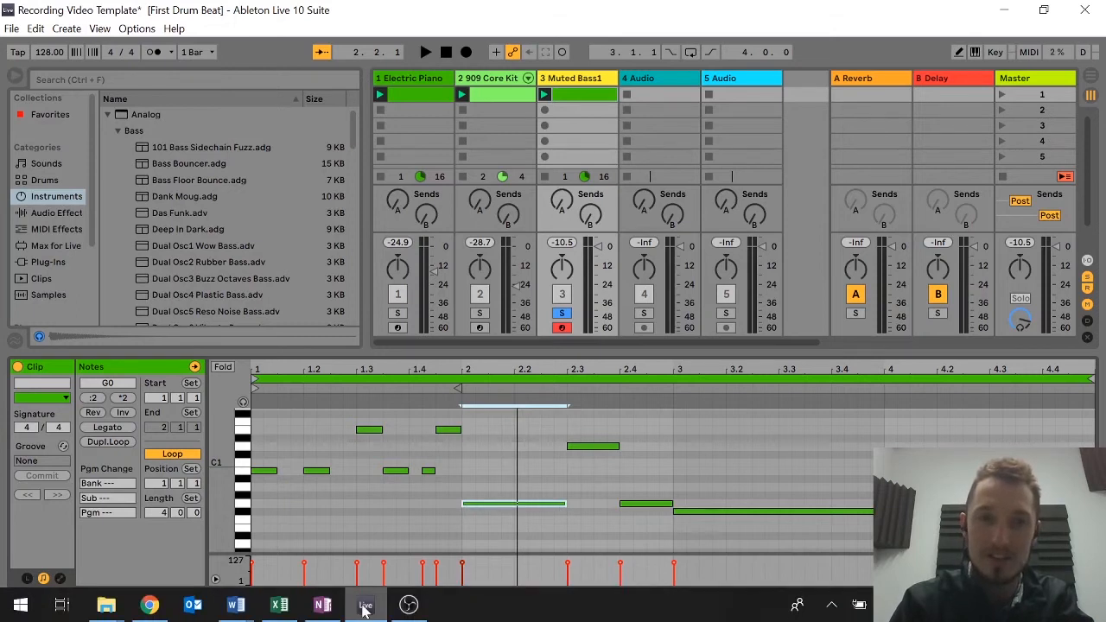
# Check the lowest chord note of bar 2 in the Electric Piano clip, and return to the Muted Bass1 clip.
pyautogui.click(414, 90)
pyautogui.scroll(5, 521, 441)
pyautogui.click(483, 489)
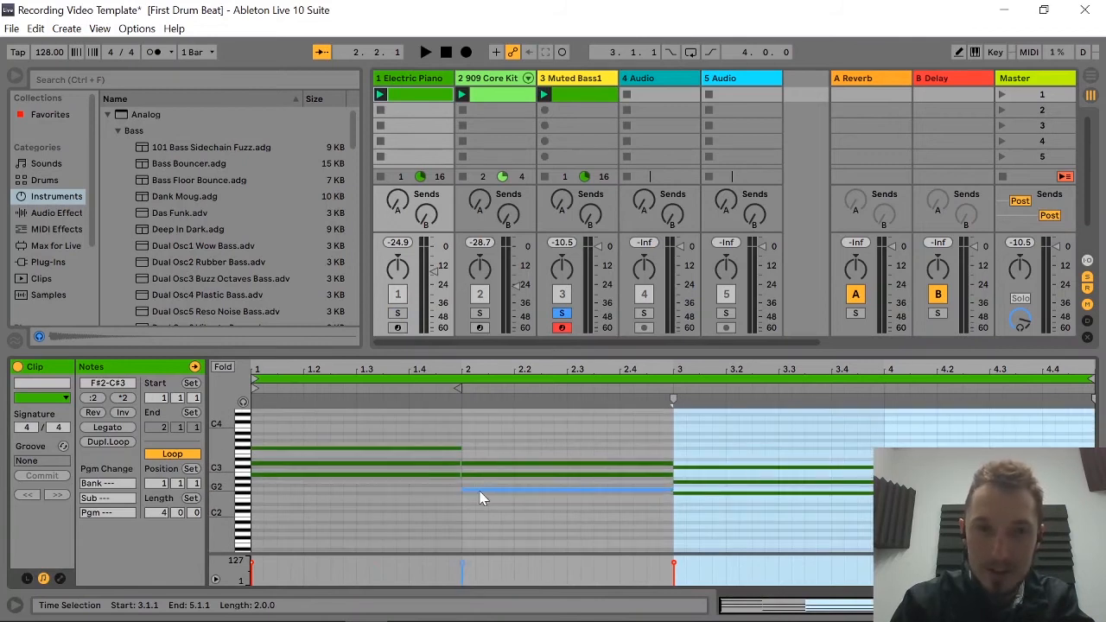
pyautogui.click(488, 93)
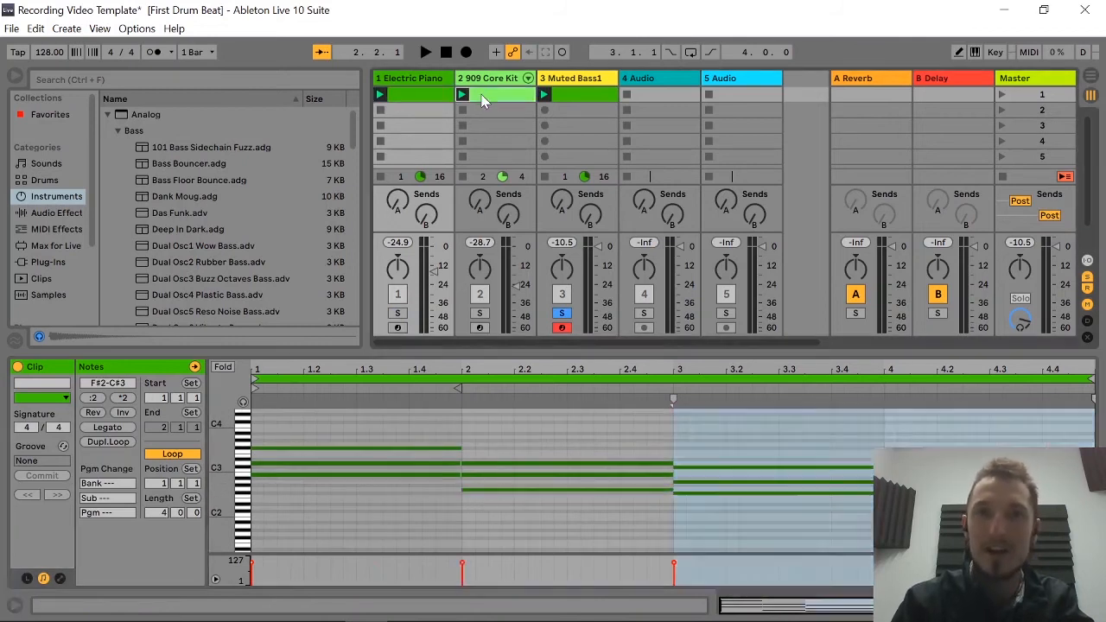
pyautogui.click(565, 92)
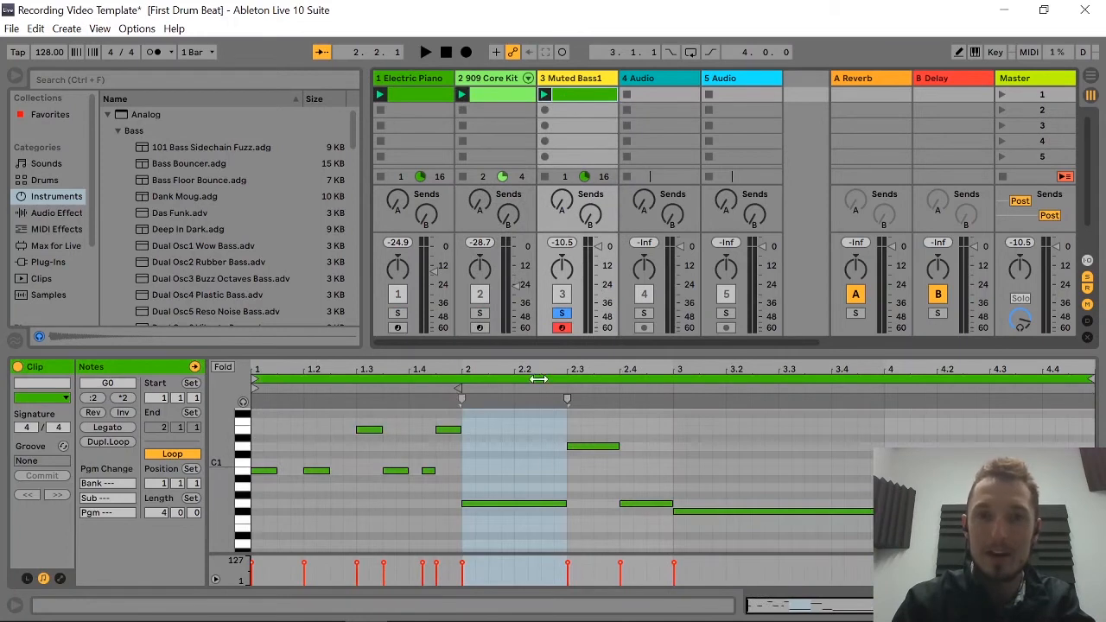
# Shorten the G0 note at bar 2 to half a beat (0.0.2) and duplicate it three times, filling up to 2.3.
pyautogui.moveTo(566, 503); pyautogui.dragTo(488, 510)
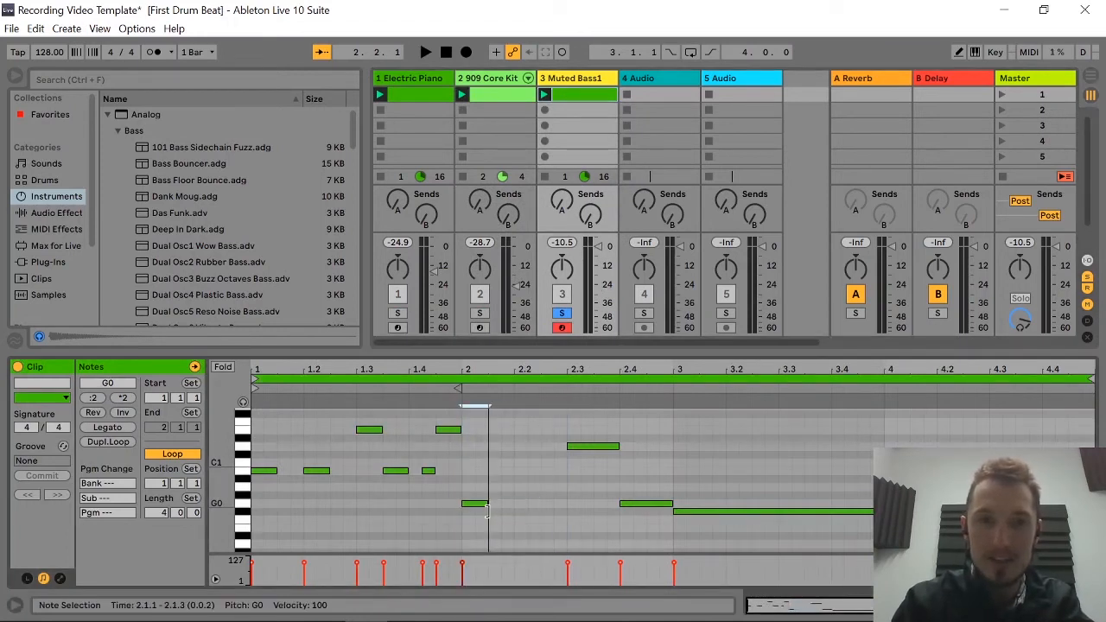
pyautogui.hotkey('ctrl', 'd')
pyautogui.hotkey('ctrl', 'd')
pyautogui.hotkey('ctrl', 'd')
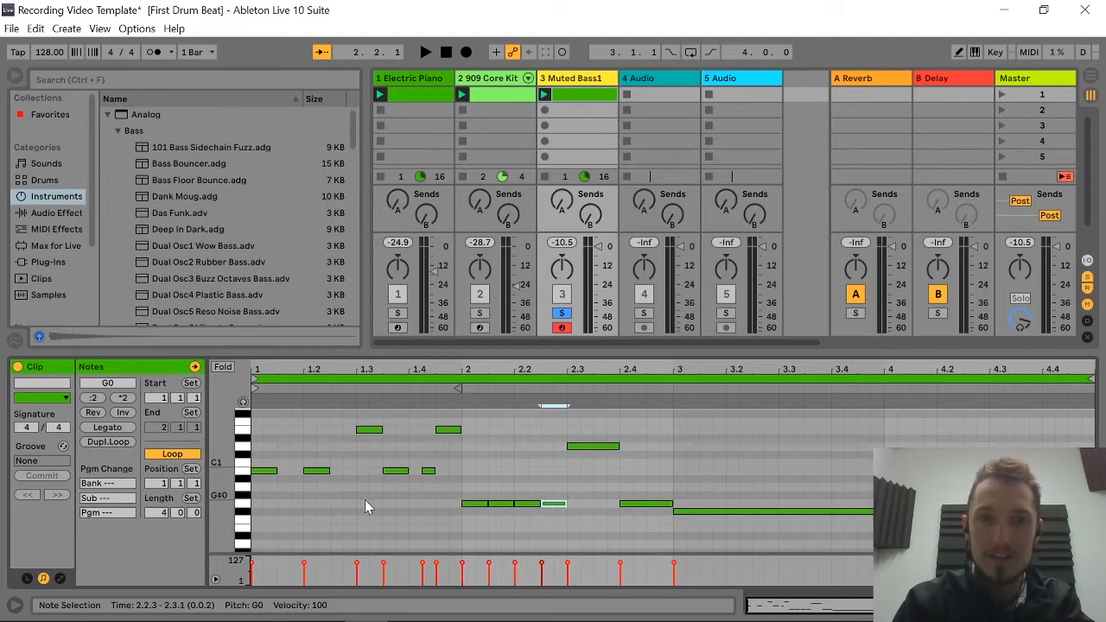
# Delete the first and third G0 notes of bar 2, at 2.1.1 and 2.2.1, leaving gaps in the rhythm.
pyautogui.click(482, 504)
pyautogui.press('Delete')
pyautogui.click(531, 504)
pyautogui.press('Delete')
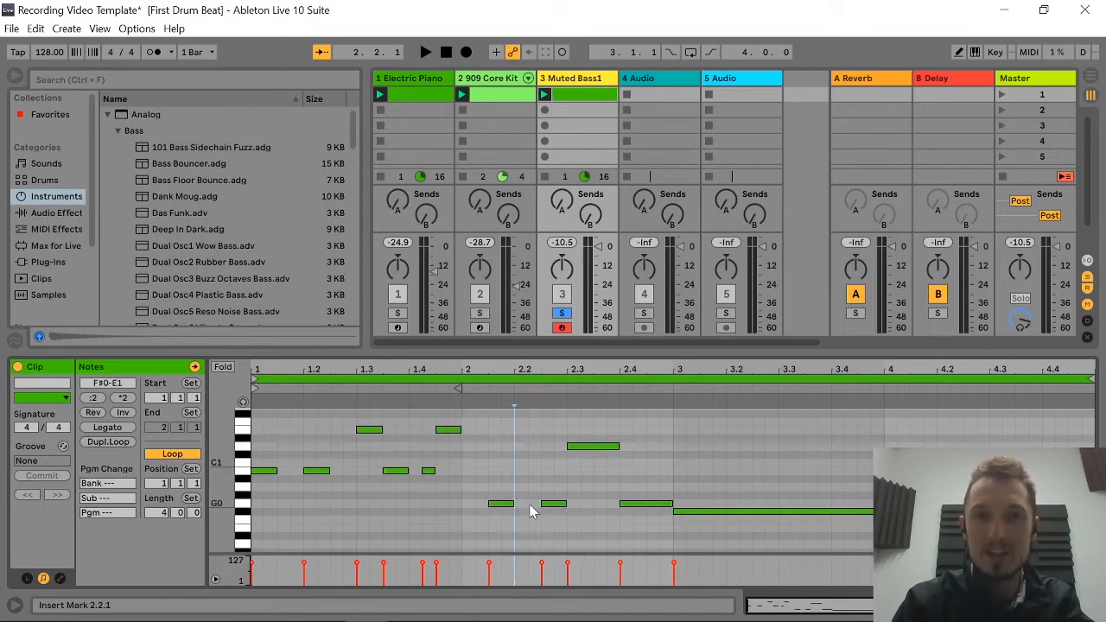
# Shorten the D1 note at 2.3 to a sixteenth (0.0.1) and duplicate it three times, filling up to 2.4.
pyautogui.click(587, 448)
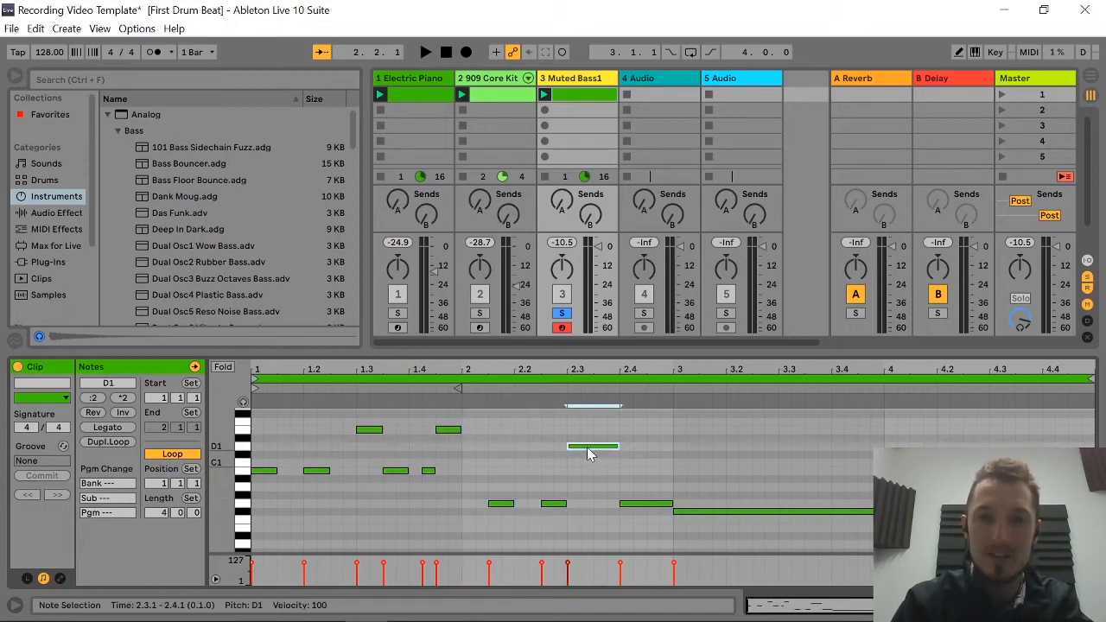
pyautogui.moveTo(616, 448); pyautogui.dragTo(581, 448)
pyautogui.hotkey('ctrl', 'd')
pyautogui.hotkey('ctrl', 'd')
pyautogui.hotkey('ctrl', 'd')
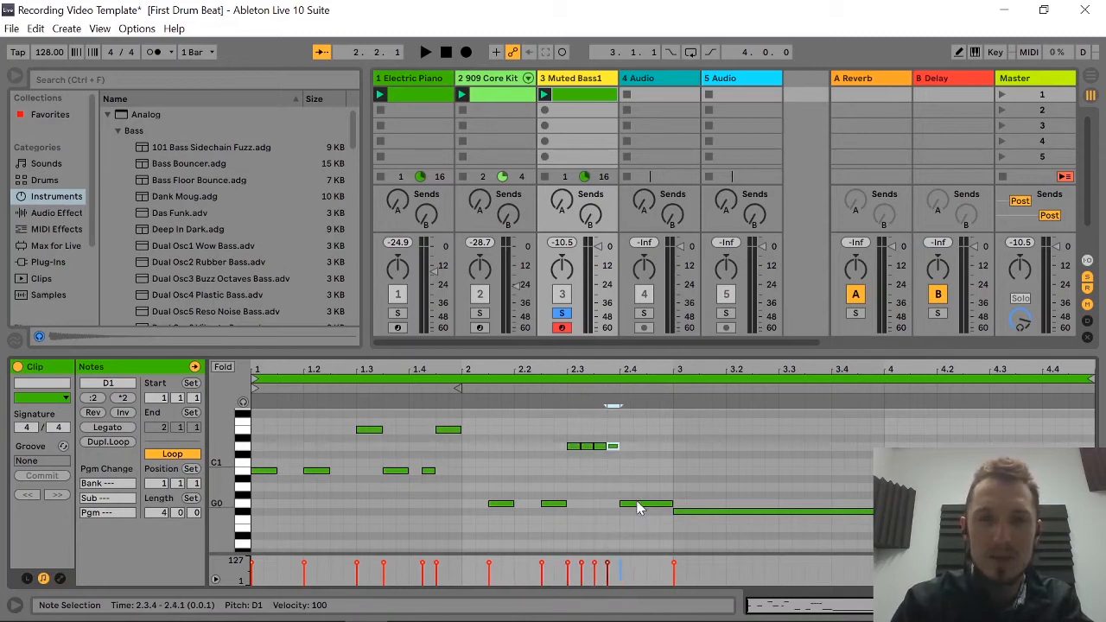
# Shorten the G0 note at 2.4 to half a beat (0.0.2), raise it to B0 and duplicate it once.
pyautogui.click(638, 504)
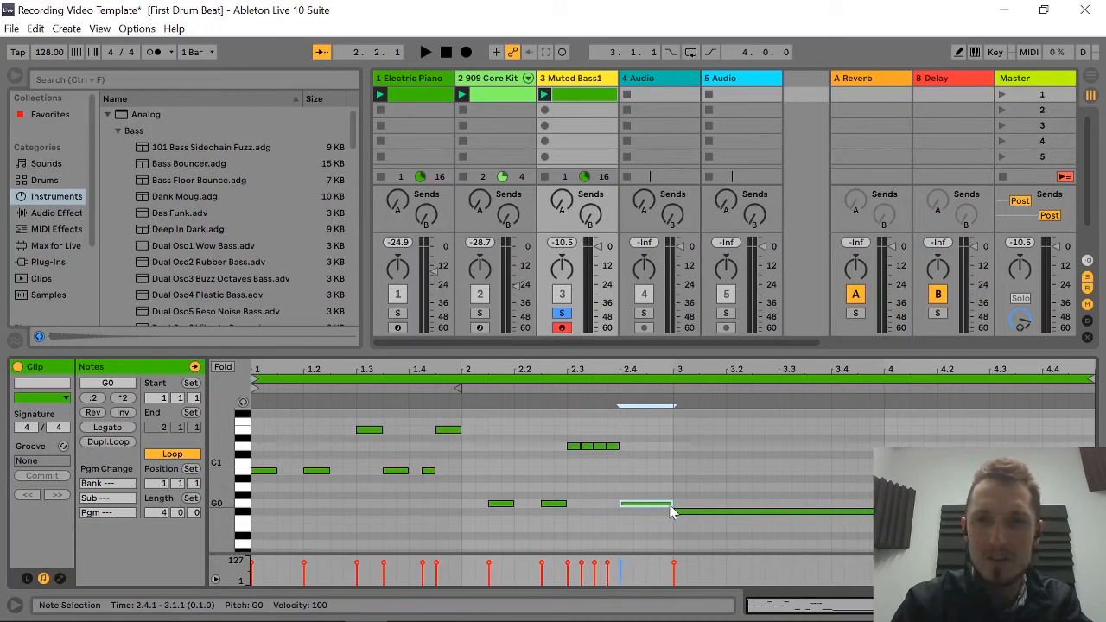
pyautogui.moveTo(673, 509); pyautogui.dragTo(642, 485)
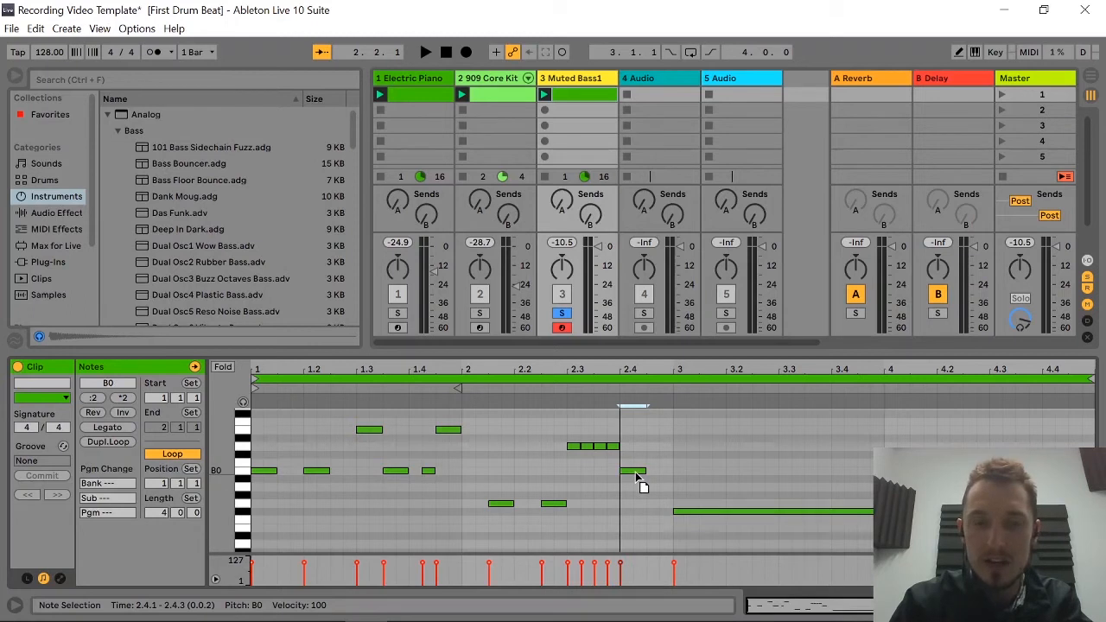
pyautogui.hotkey('ctrl', 'd')
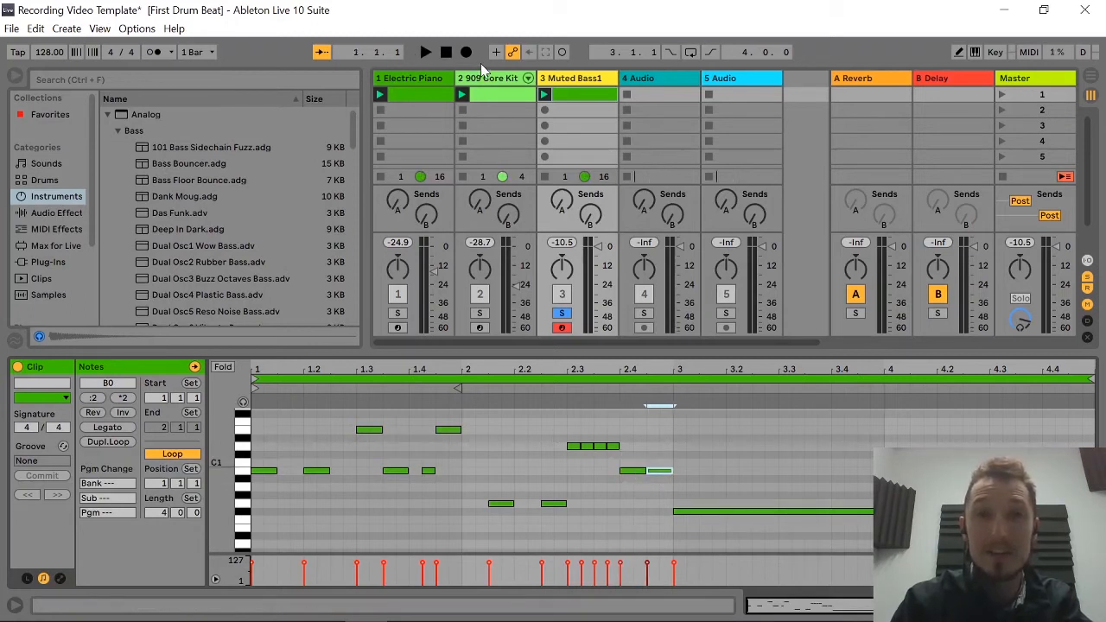
# Play the soloed bass line through bar 2, and delete the second and fourth short D1 notes after 2.3.
pyautogui.press('space')
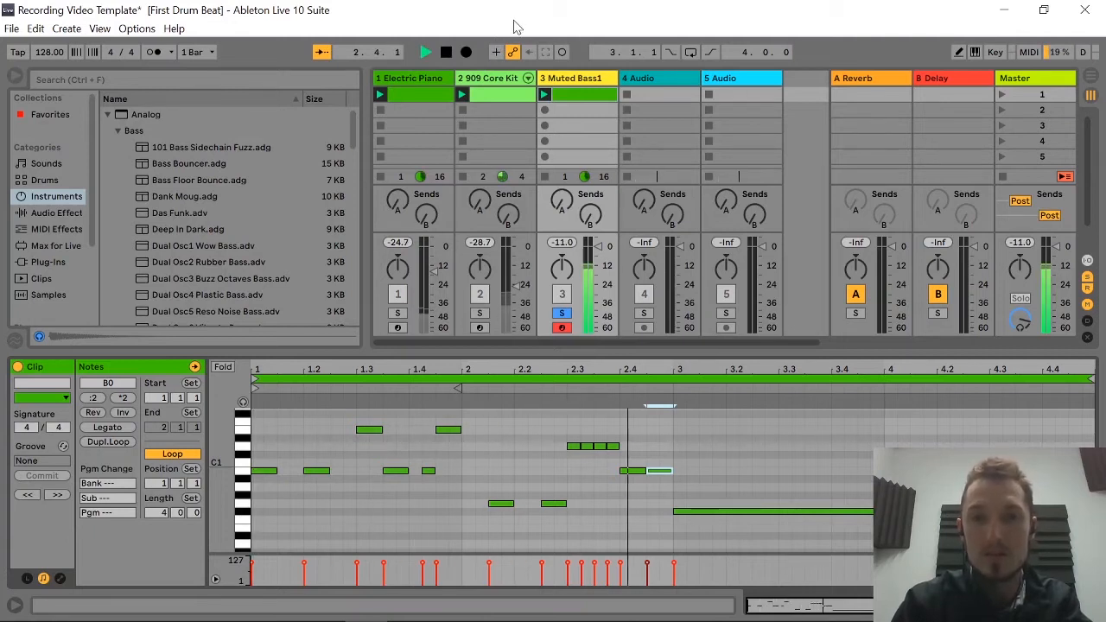
pyautogui.press('space')
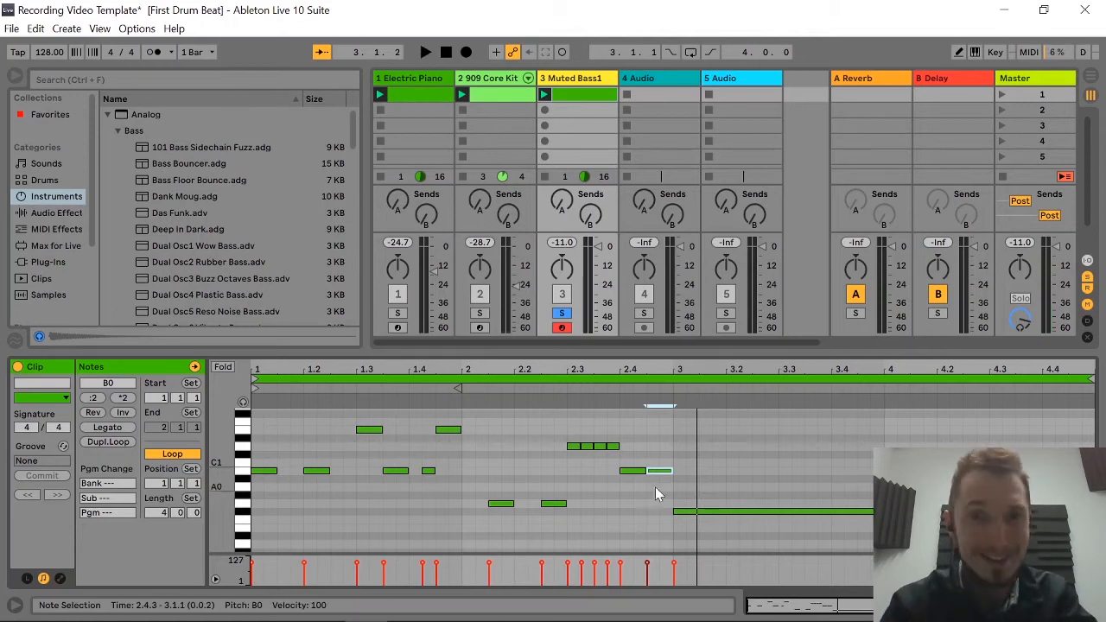
pyautogui.doubleClick(586, 449)
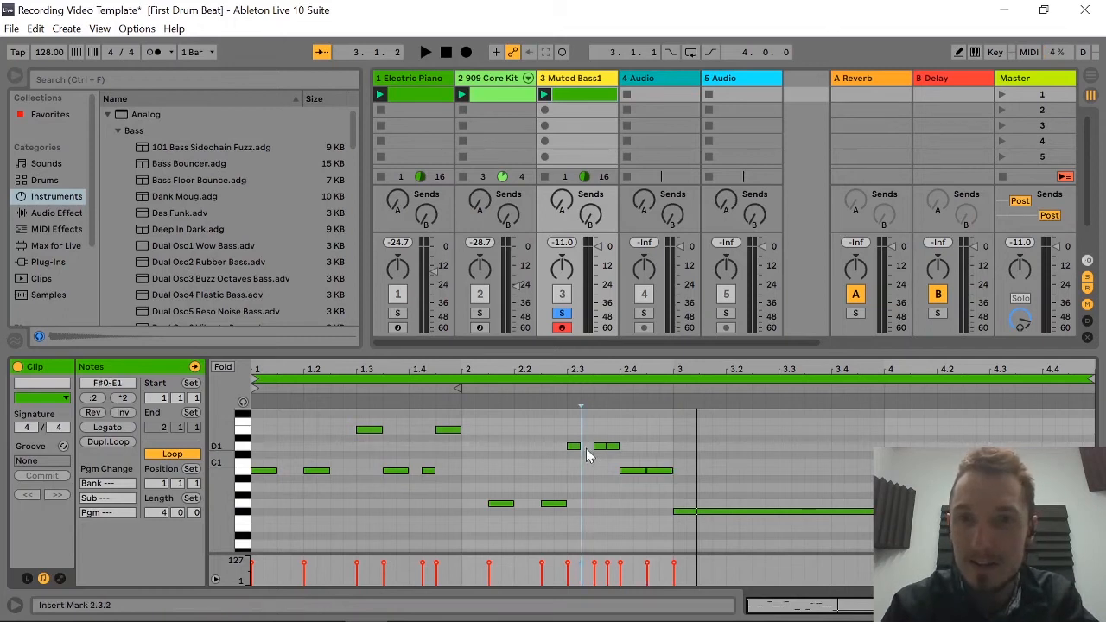
pyautogui.doubleClick(612, 447)
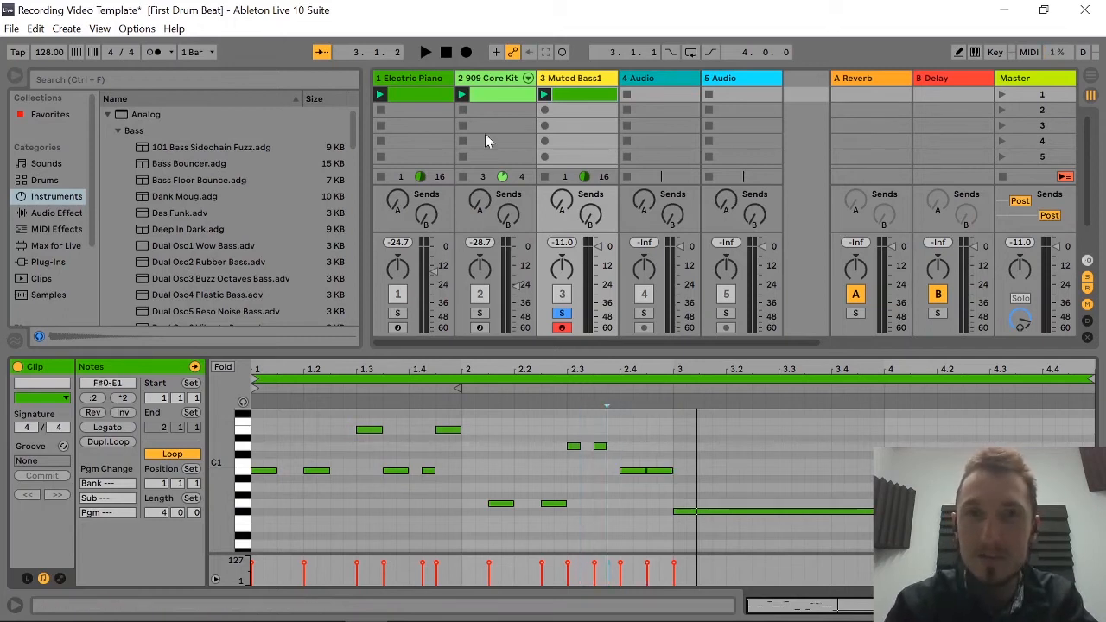
# Turn off solo on the Muted Bass1 track and play bars 1 and 2 with all tracks.
pyautogui.click(562, 313)
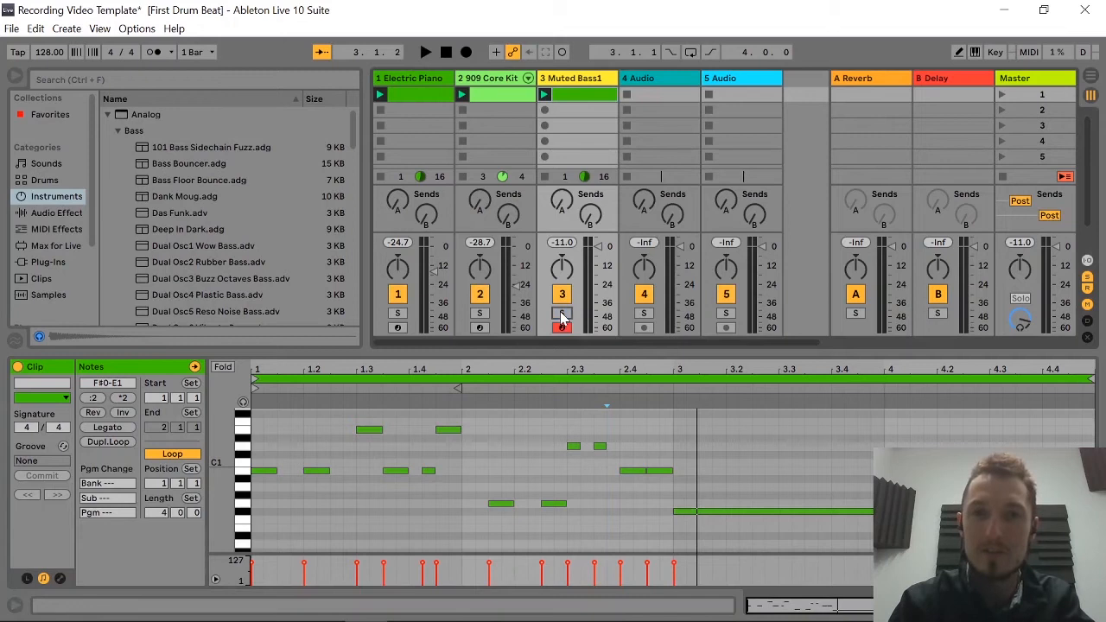
pyautogui.press('space')
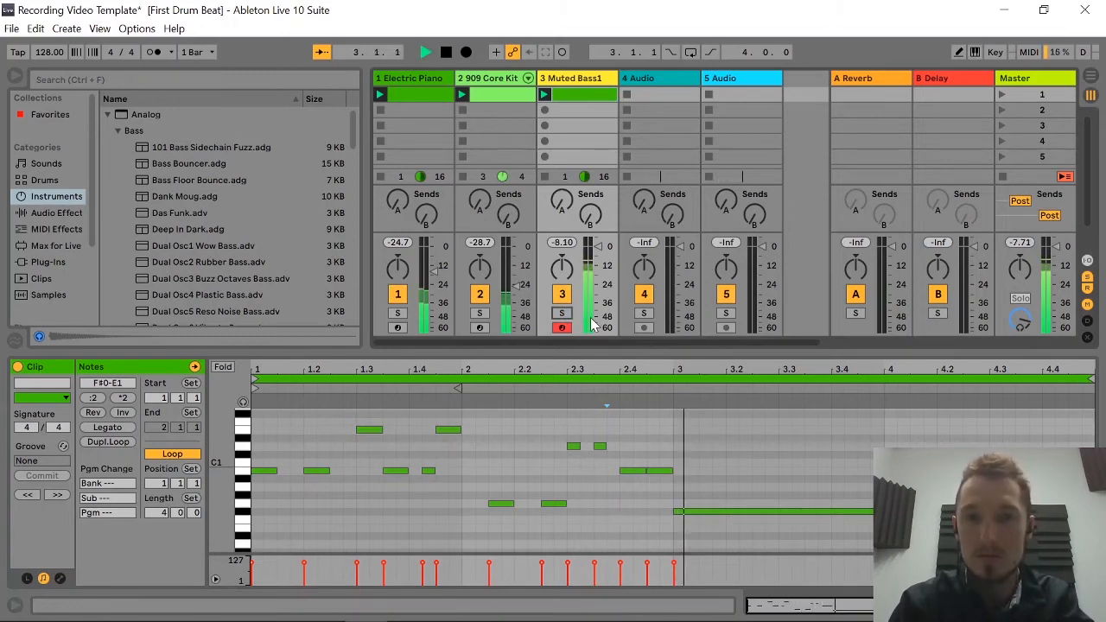
pyautogui.press('space')
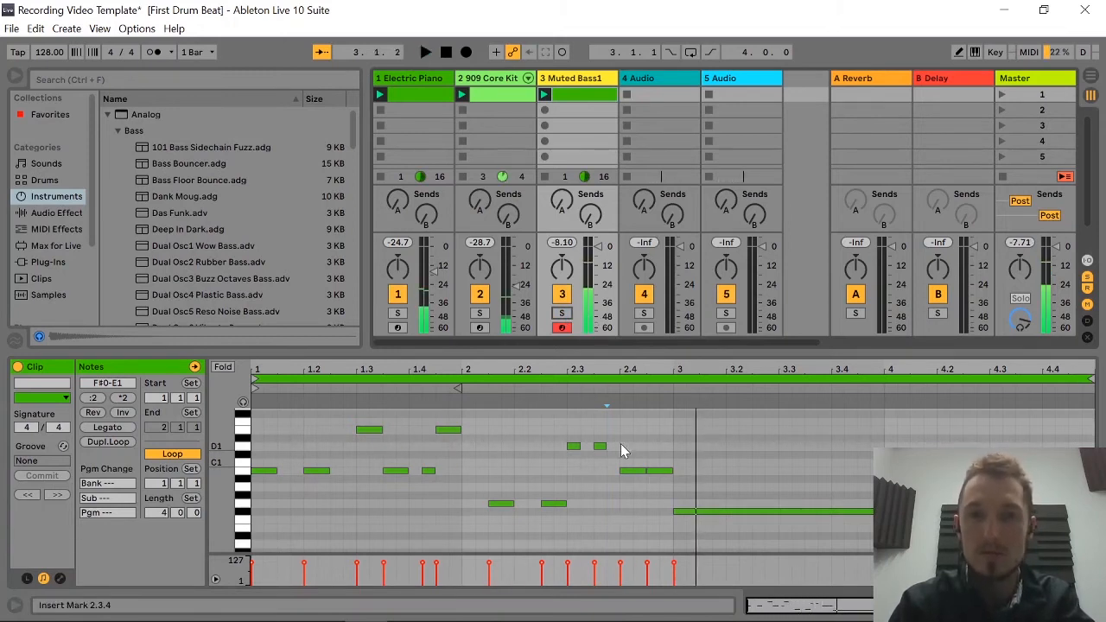
# Shorten the long F#0 note at bar 3 to one beat (0.1.0) and duplicate it three times to fill the bar.
pyautogui.click(709, 511)
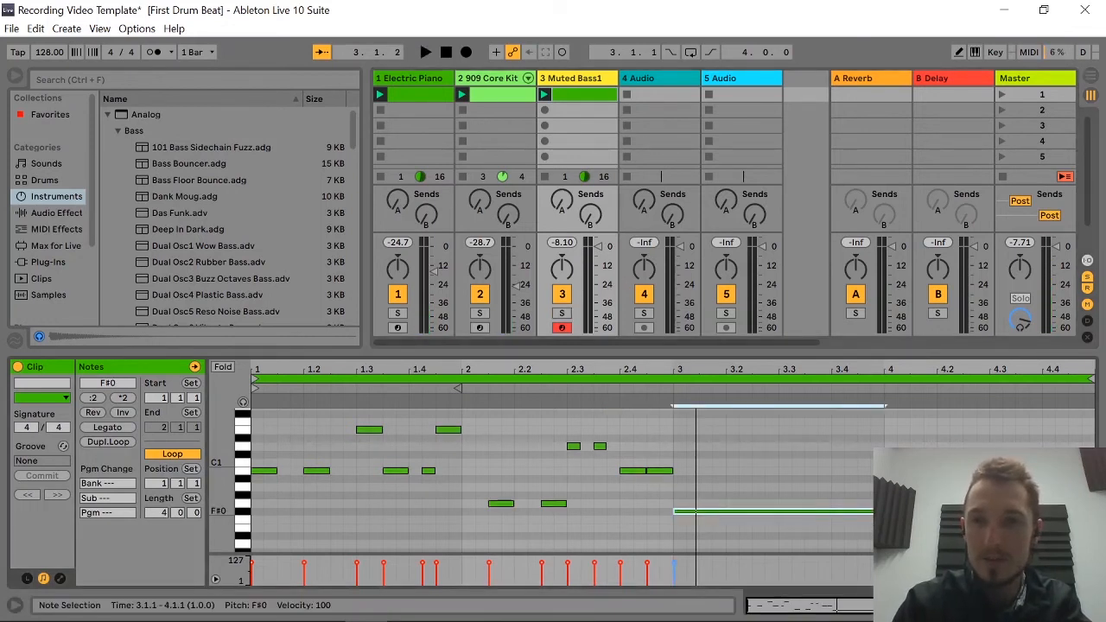
pyautogui.click(929, 486)
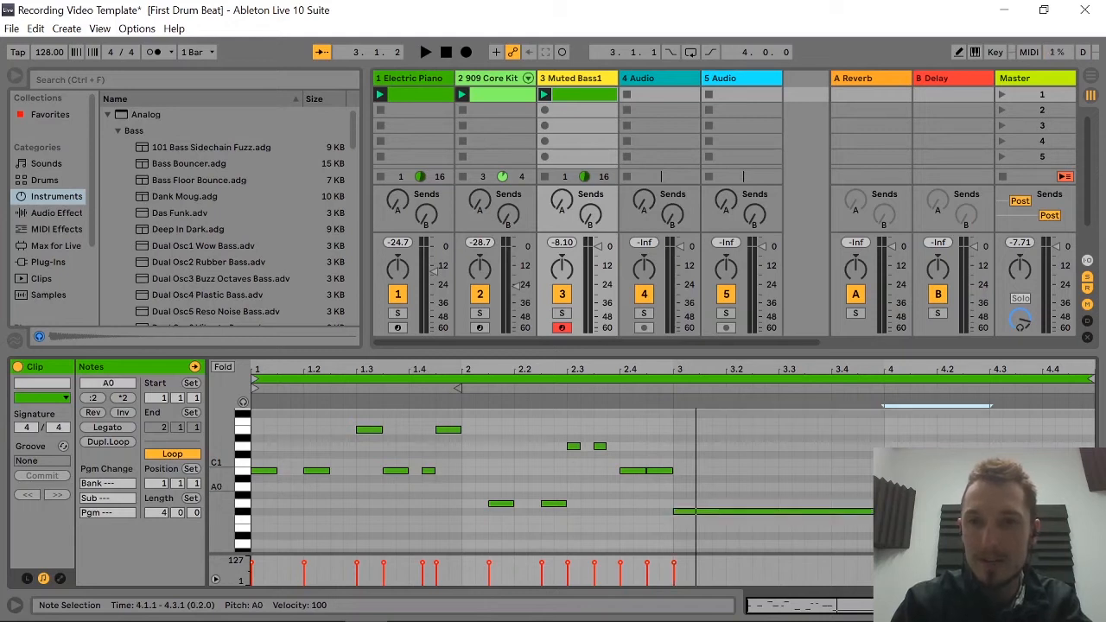
pyautogui.moveTo(887, 514); pyautogui.dragTo(729, 524)
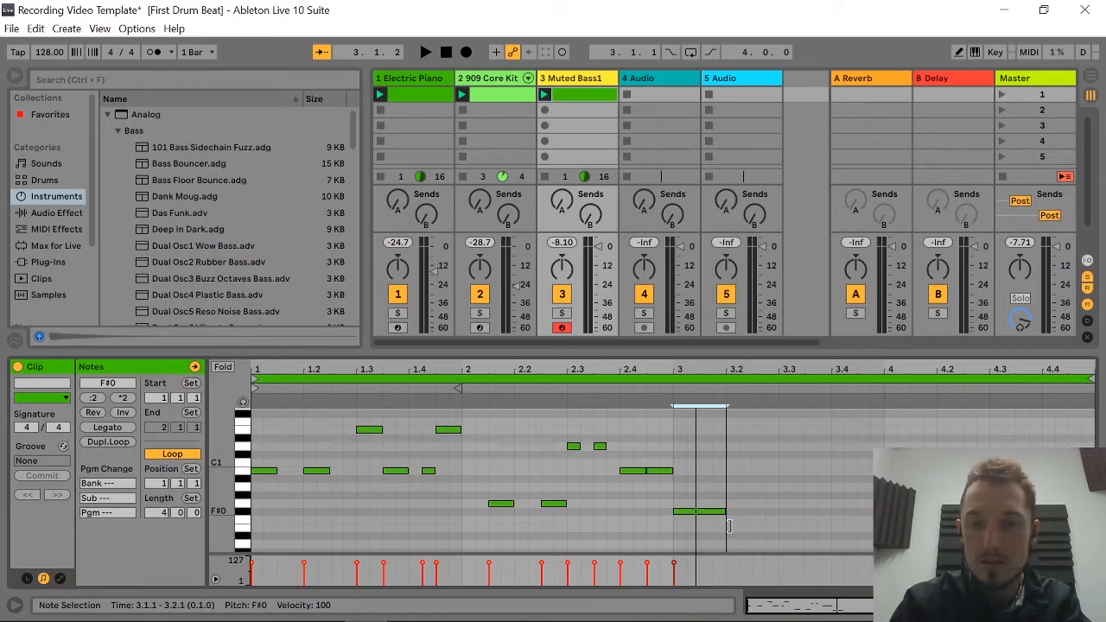
pyautogui.hotkey('ctrl', 'd')
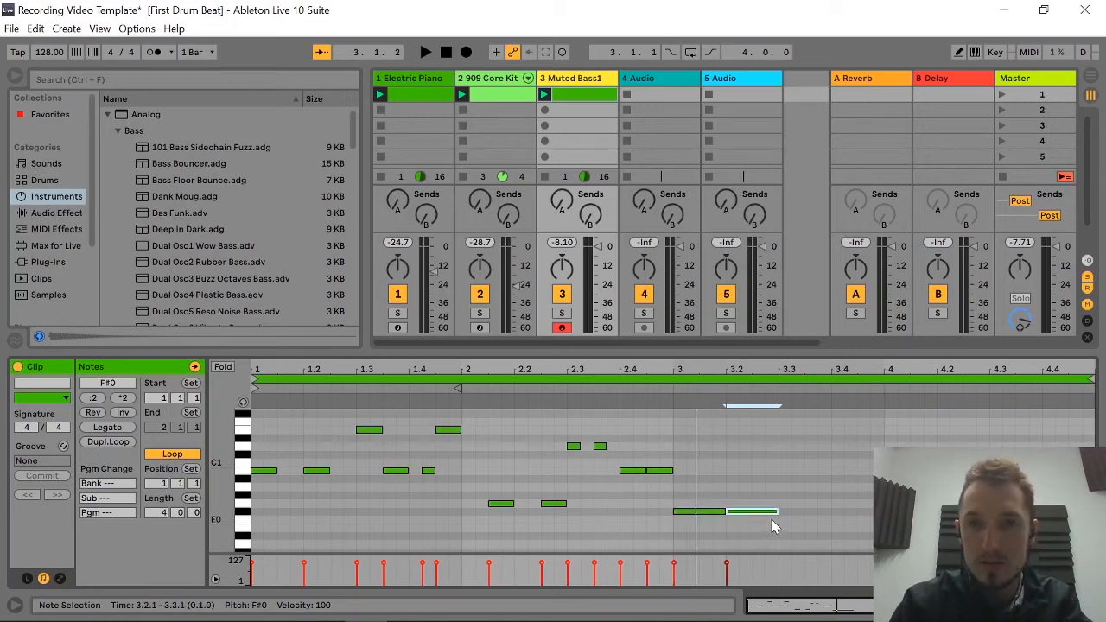
pyautogui.hotkey('ctrl', 'd')
pyautogui.hotkey('ctrl', 'd')
# Shorten the F#0 note at 3.3 to half a beat (0.0.2) and raise it to A#0.
pyautogui.click(819, 516)
pyautogui.click(813, 516)
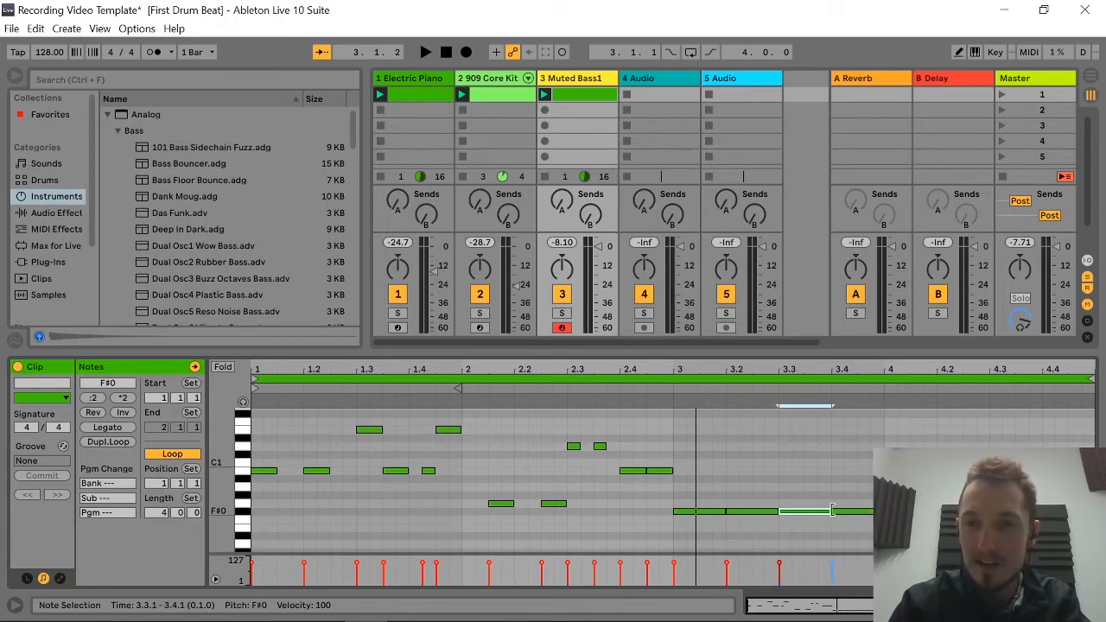
pyautogui.moveTo(830, 511); pyautogui.dragTo(805, 511)
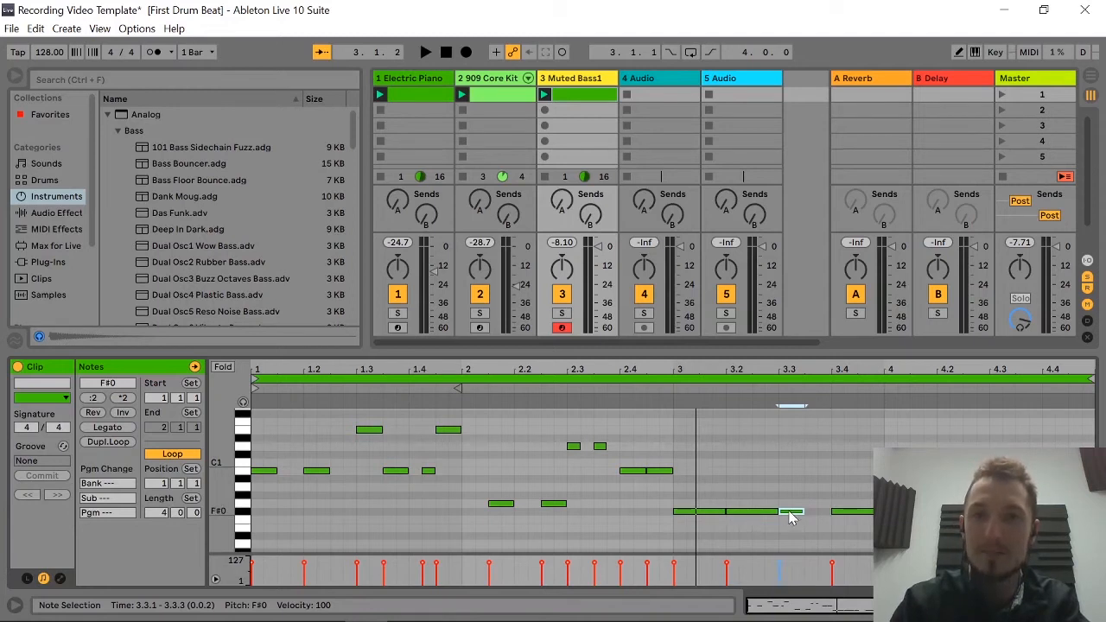
pyautogui.moveTo(791, 515); pyautogui.dragTo(788, 488)
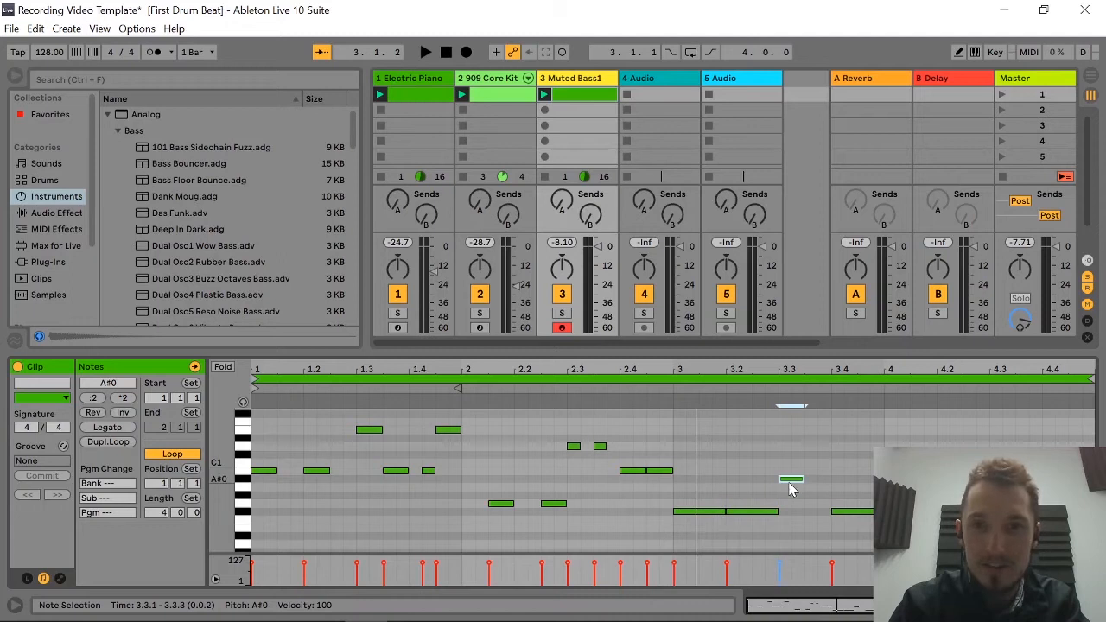
# Check the pitches of the bar 3 chord in the Electric Piano clip, and return to the Muted Bass1 clip.
pyautogui.click(424, 92)
pyautogui.click(680, 493)
pyautogui.click(687, 487)
pyautogui.click(687, 483)
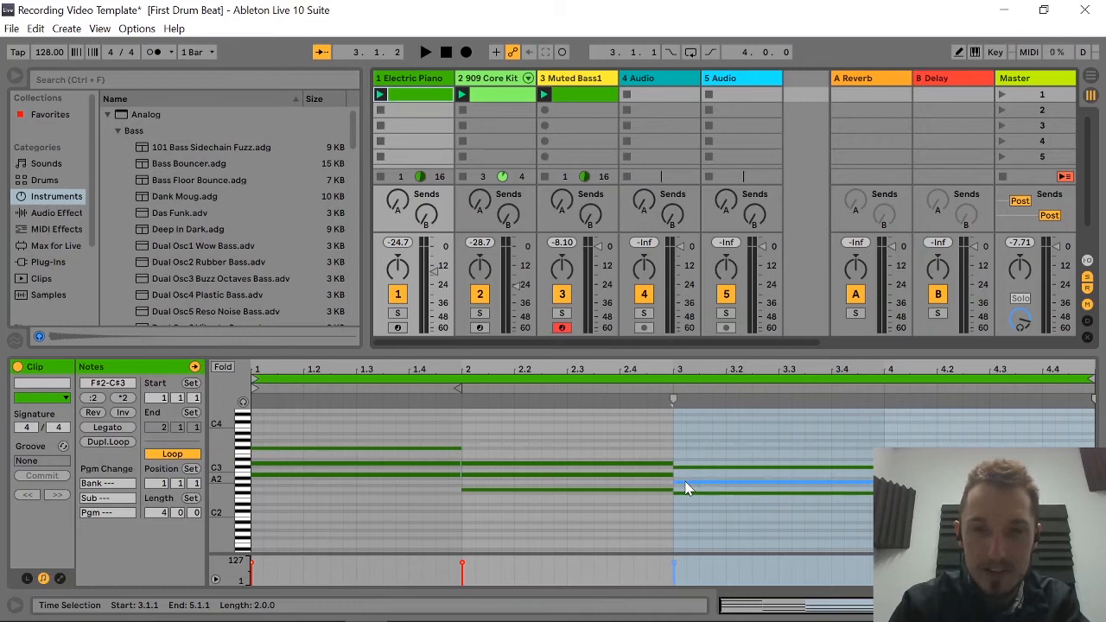
pyautogui.click(683, 501)
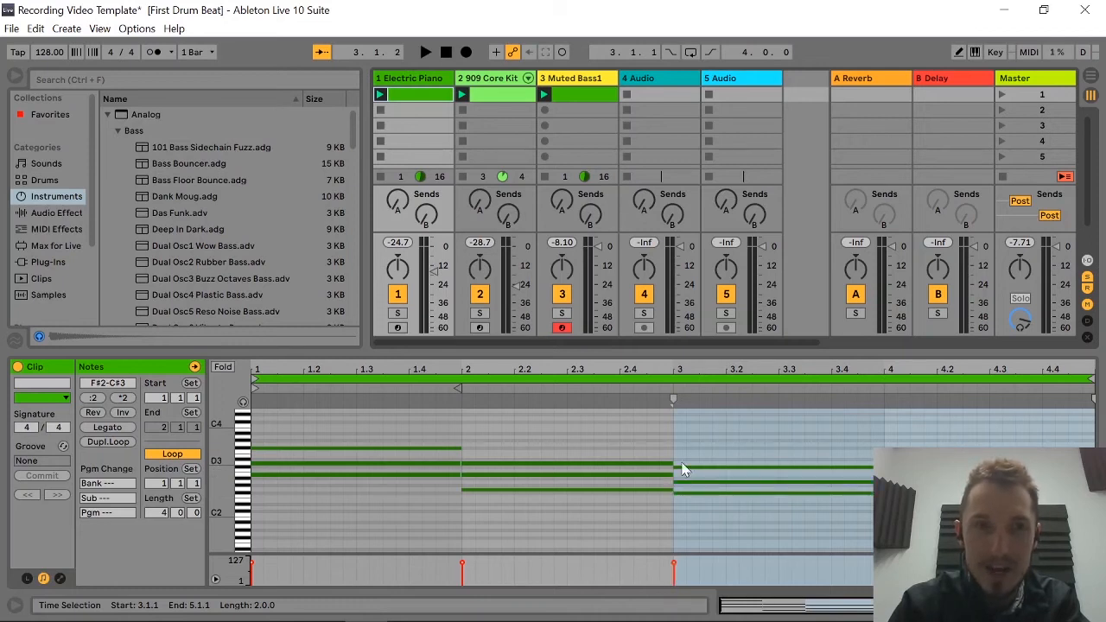
pyautogui.click(582, 97)
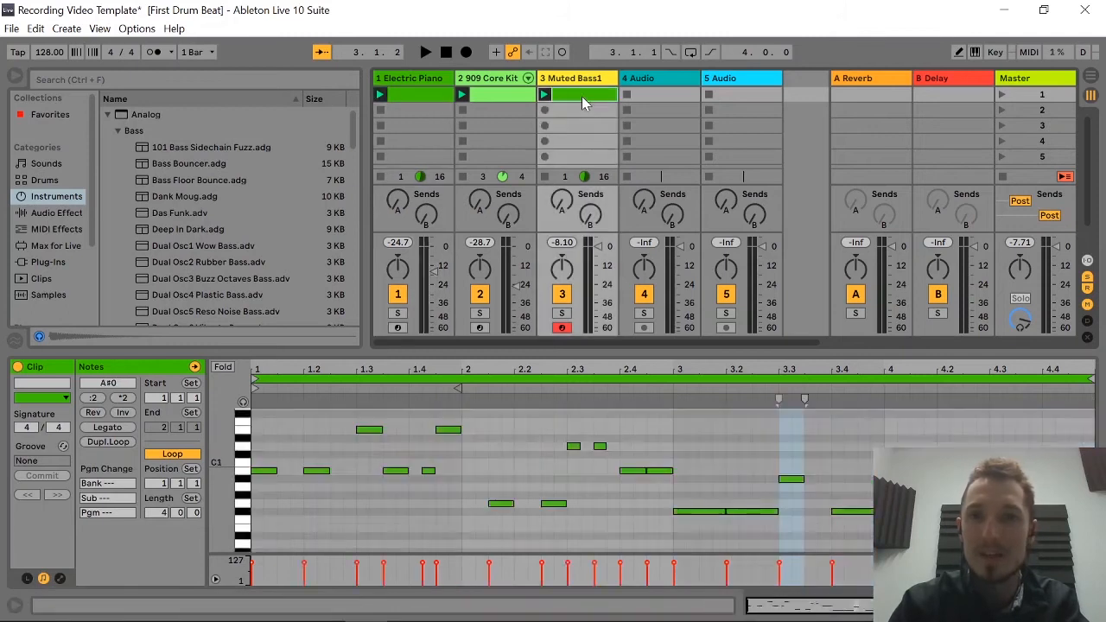
# Lower the A#0 note at 3.3 to A0 and duplicate it up to bar 4, replacing the F#0 note at 3.4.
pyautogui.click(792, 480)
pyautogui.moveTo(792, 480); pyautogui.dragTo(793, 490)
pyautogui.hotkey('ctrl', 'd')
pyautogui.hotkey('ctrl', 'd')
pyautogui.hotkey('ctrl', 'd')
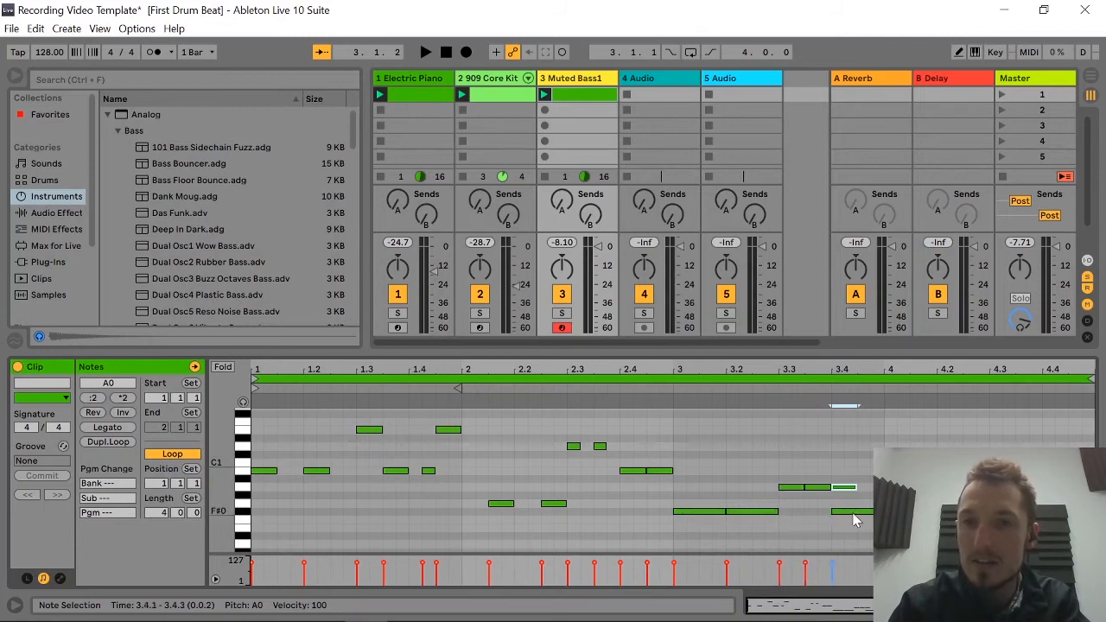
pyautogui.doubleClick(852, 511)
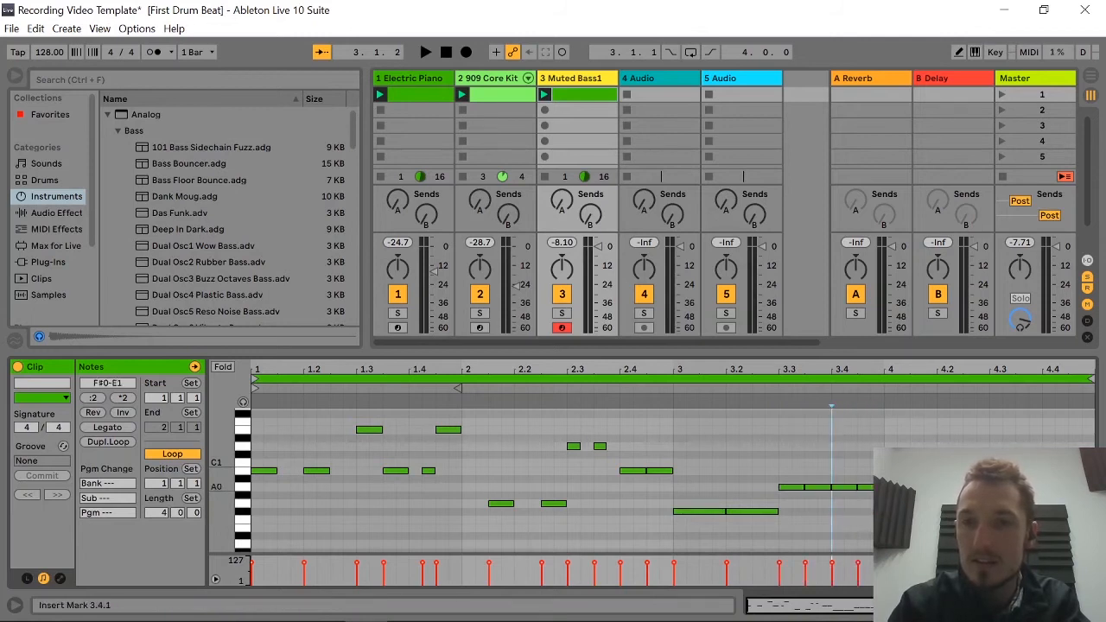
# Raise the A0 note at the start of bar 4 to C#1, and fill the bar with half-beat (0.0.2) copies of it.
pyautogui.moveTo(933, 488); pyautogui.dragTo(933, 455)
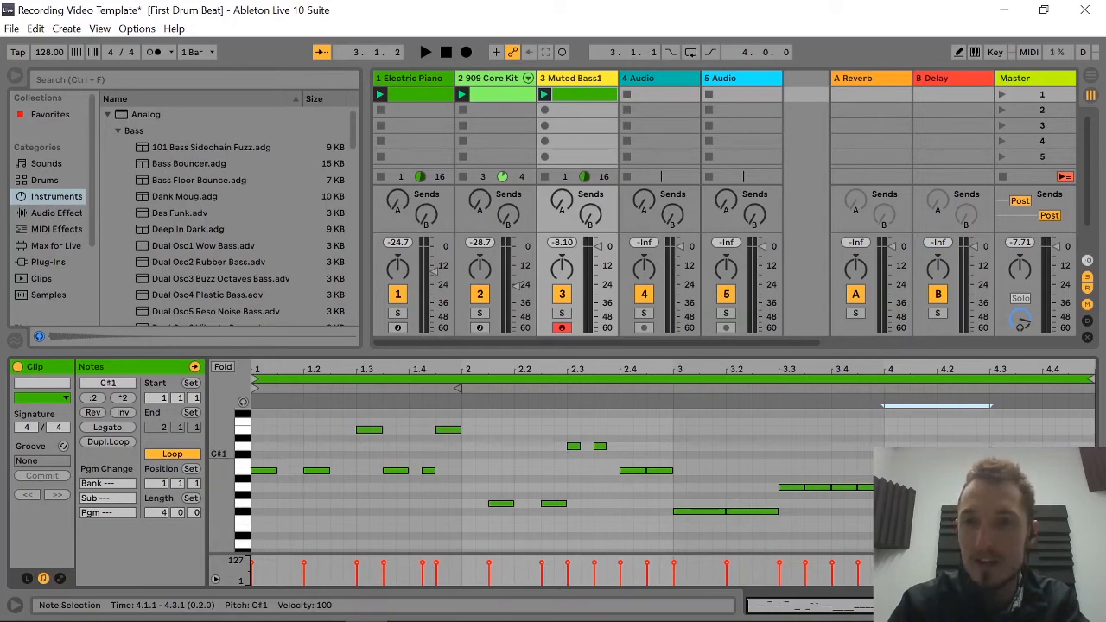
pyautogui.moveTo(988, 455); pyautogui.dragTo(911, 455)
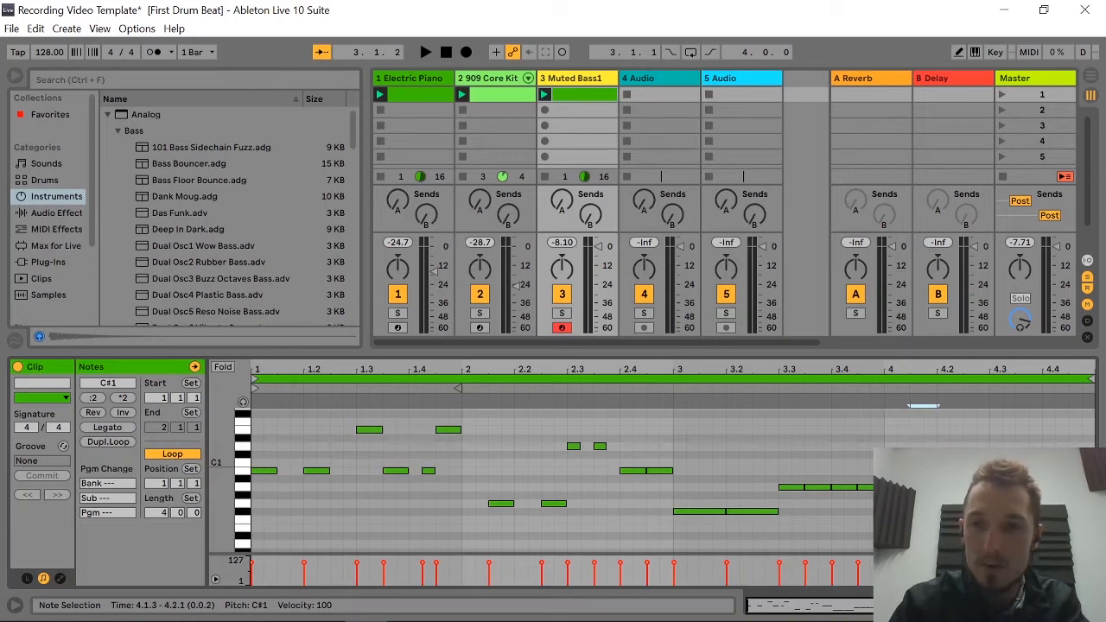
pyautogui.hotkey('ctrl', 'd')
pyautogui.hotkey('ctrl', 'd')
pyautogui.hotkey('ctrl', 'd')
pyautogui.hotkey('ctrl', 'd')
pyautogui.hotkey('ctrl', 'd')
pyautogui.hotkey('ctrl', 'd')
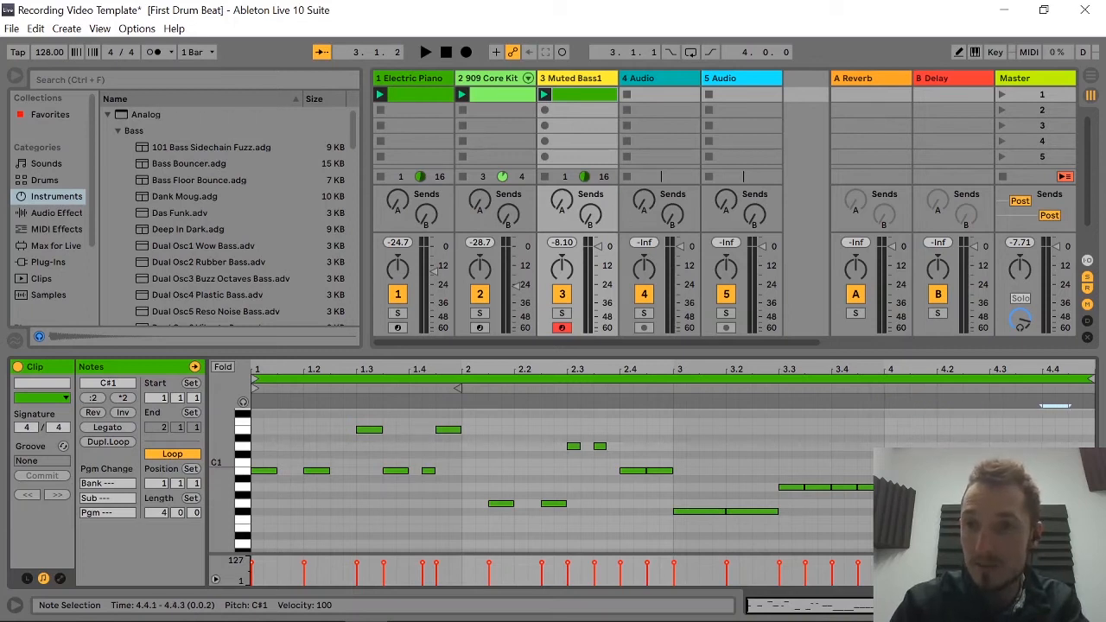
# Lower the note at 4.1.3 to G0 and the one at 3.4.1 to F#0, and delete the A0 note at 3.3.3.
pyautogui.moveTo(925, 454); pyautogui.dragTo(925, 503)
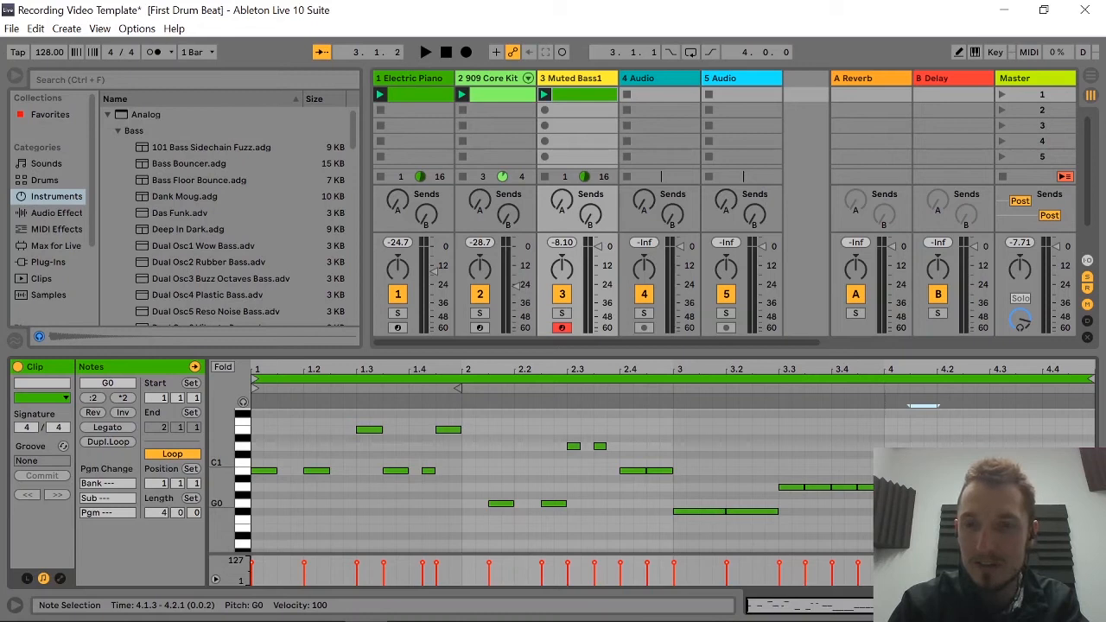
pyautogui.click(845, 488)
pyautogui.moveTo(848, 493); pyautogui.dragTo(849, 513)
pyautogui.click(820, 494)
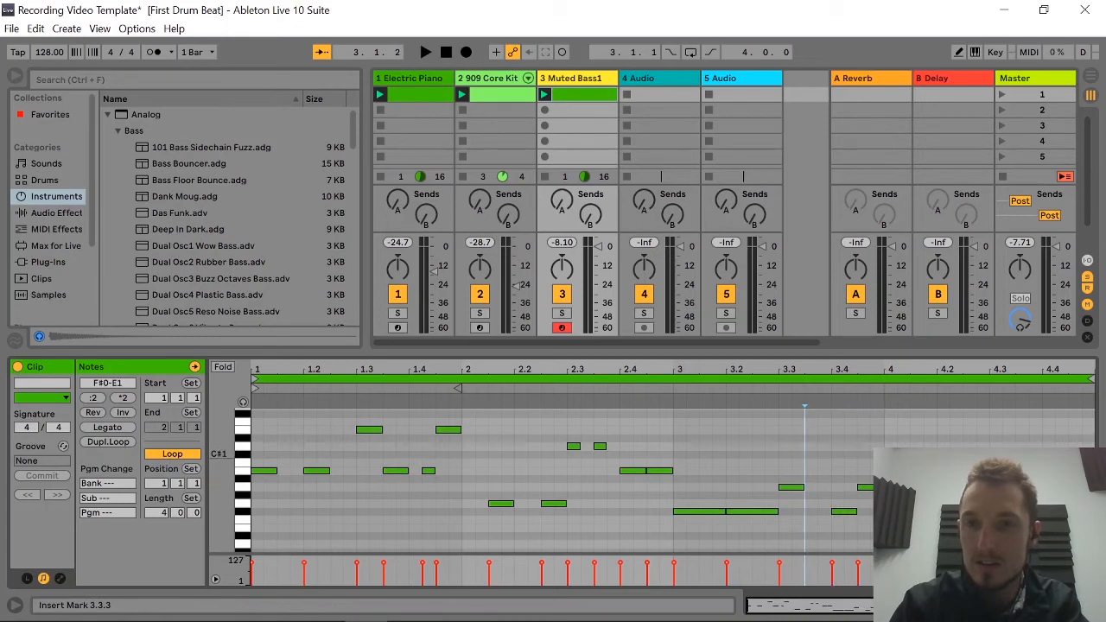
# Lower the C#1 notes at 4.2.3 and 4.3.1 to F#0, and those at 4.3.3 and 4.4.1 to A0.
pyautogui.moveTo(976, 454); pyautogui.dragTo(977, 510)
pyautogui.moveTo(1003, 454); pyautogui.dragTo(1003, 511)
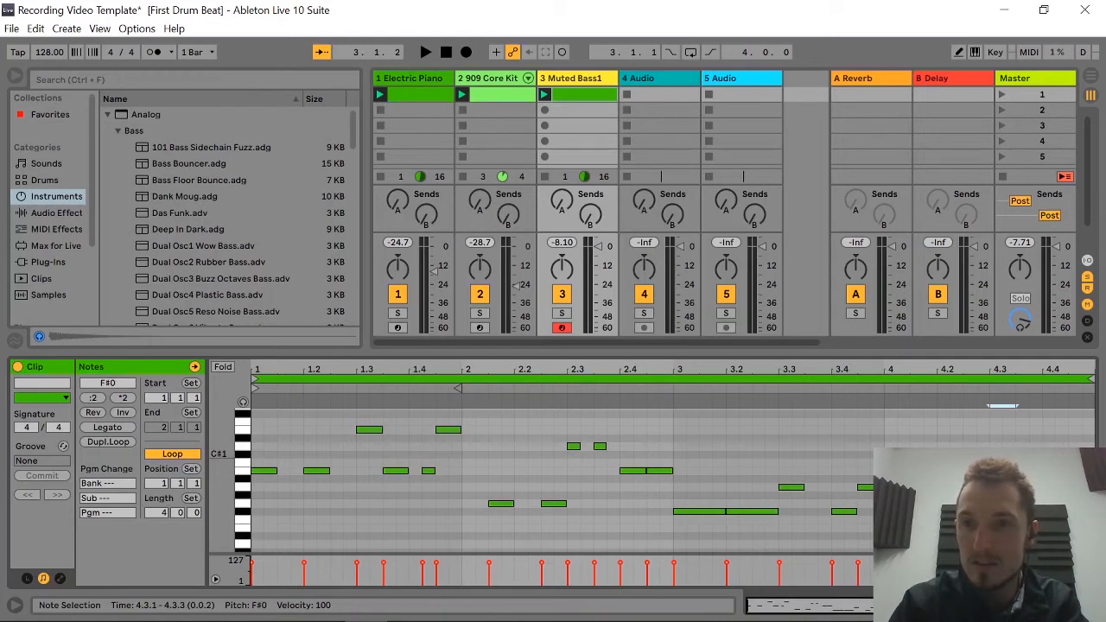
pyautogui.moveTo(1029, 455); pyautogui.dragTo(1055, 486)
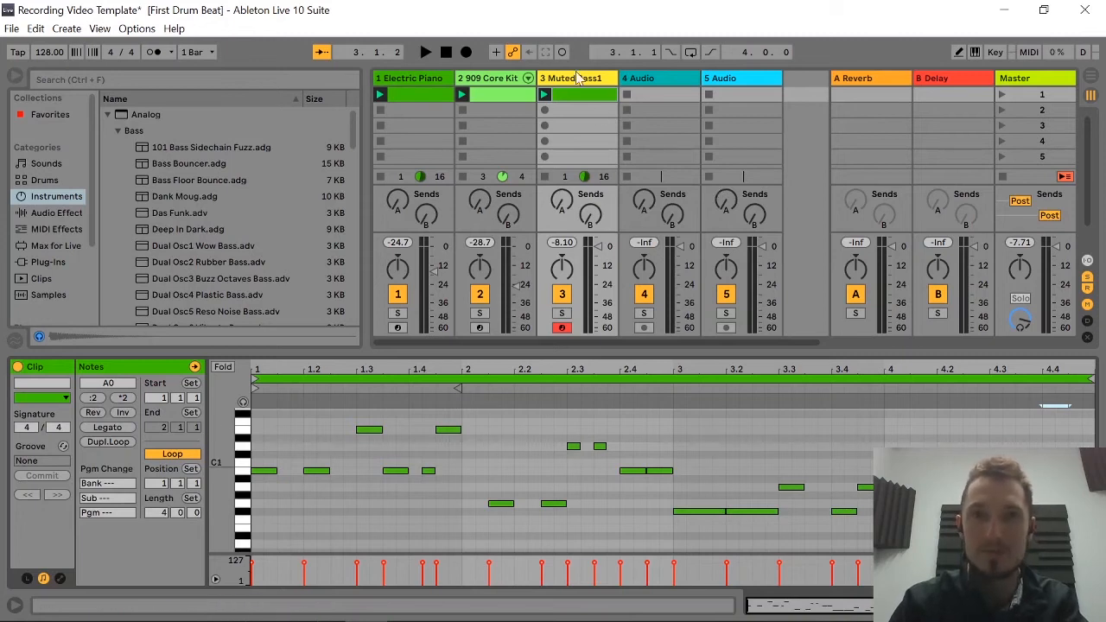
# Play the loop, and shorten the last two A0 notes of bar 4 to 0.0.1, starting at 4.3.4 and 4.4.1.
pyautogui.press('space')
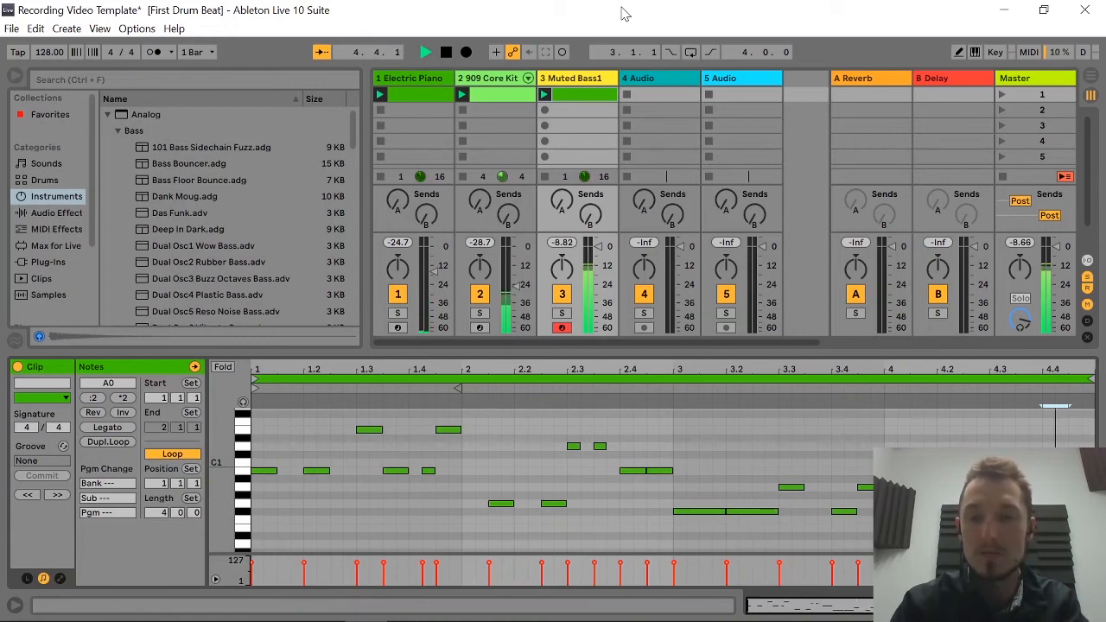
pyautogui.press('Left')
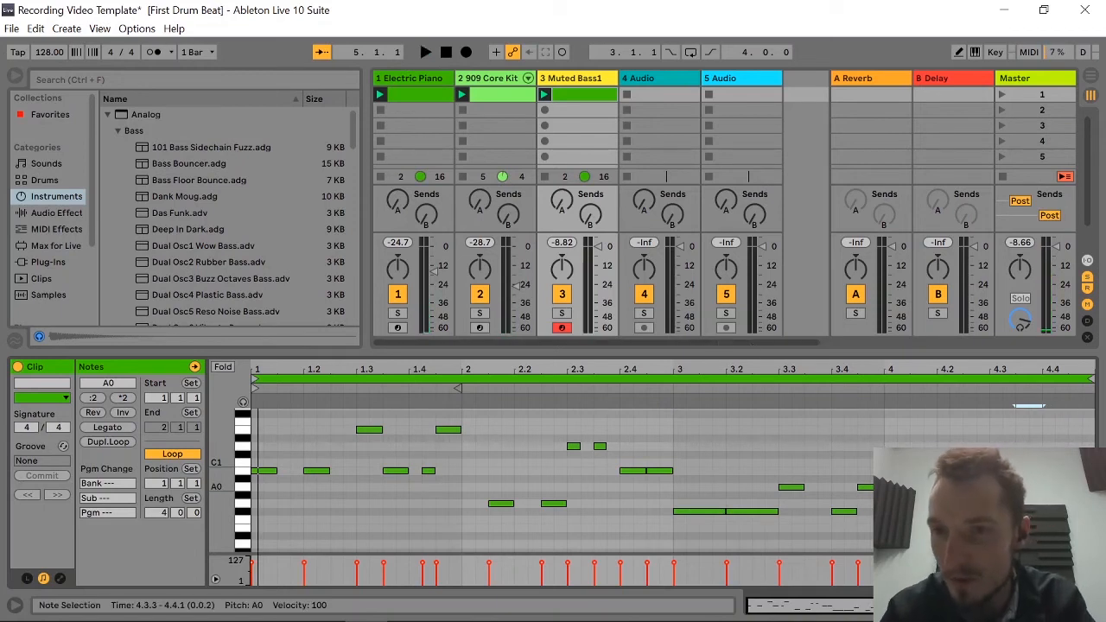
pyautogui.hotkey('shift', 'Left')
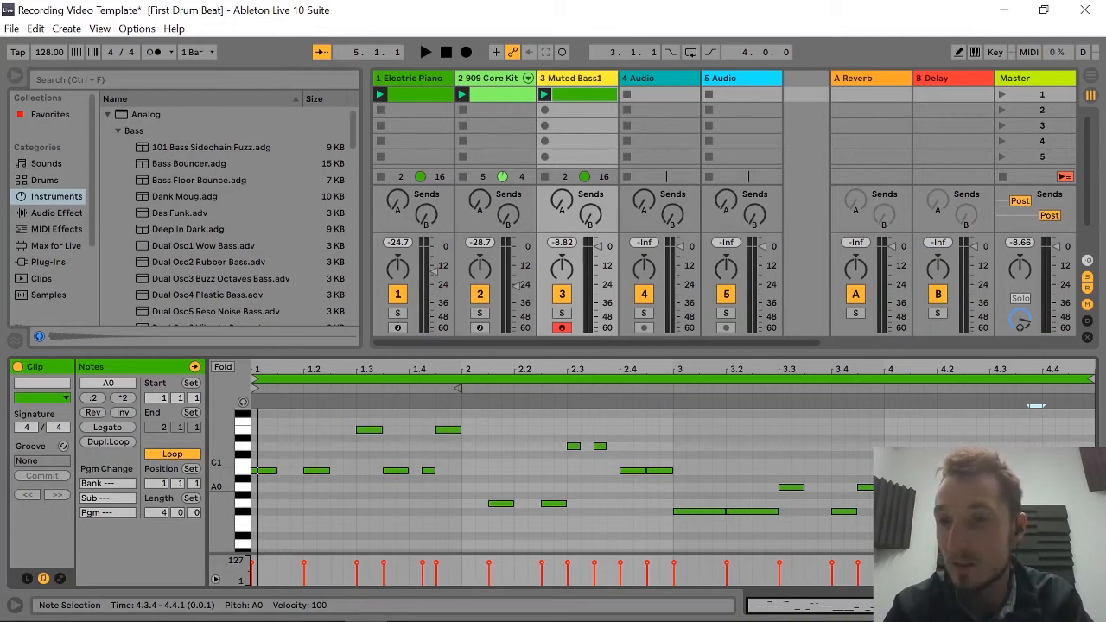
pyautogui.hotkey('shift', 'Left')
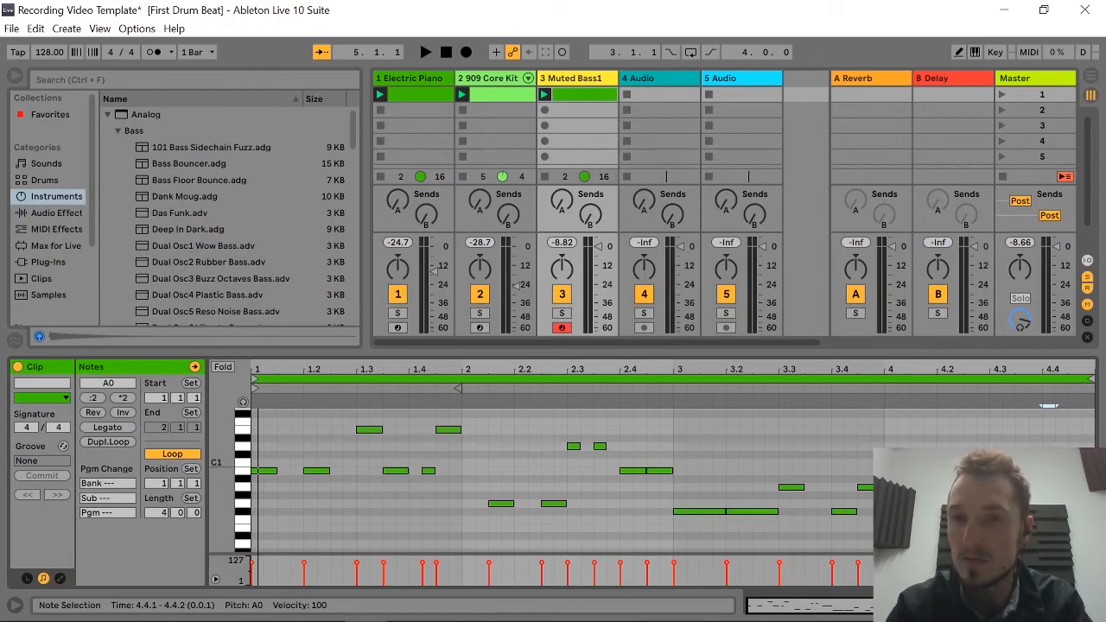
# Rework bar 4 with A0 at 4.2.1, F#0 at 4.3.3 and 0.0.1-long C#1 notes at 4.4.2 and 4.4.4, and play it back.
pyautogui.moveTo(949, 455); pyautogui.dragTo(949, 486)
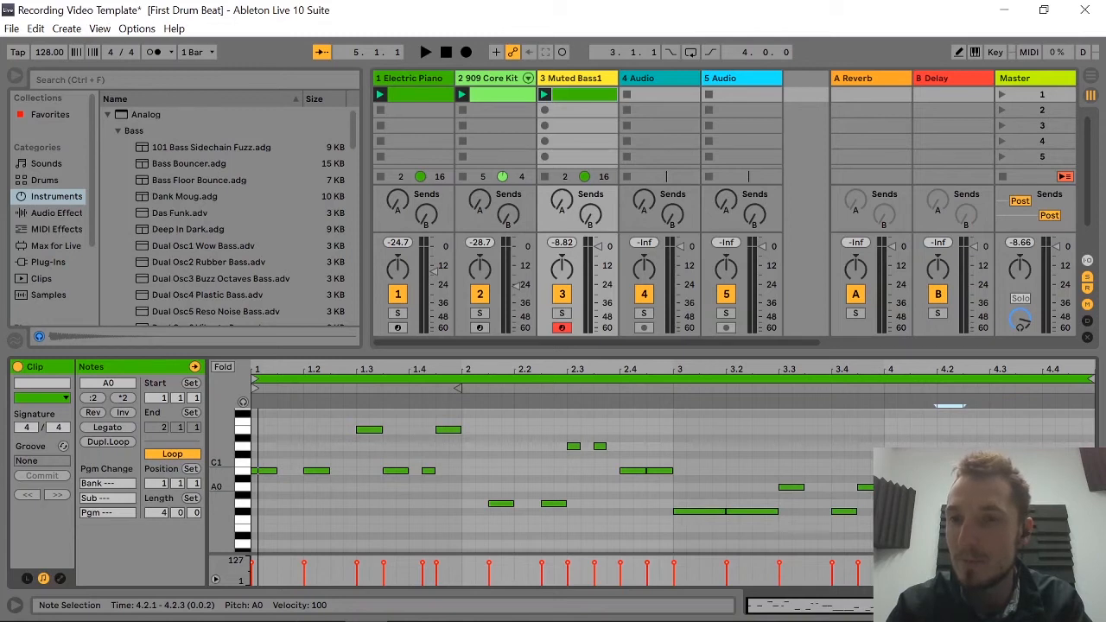
pyautogui.moveTo(1022, 486); pyautogui.dragTo(1022, 511)
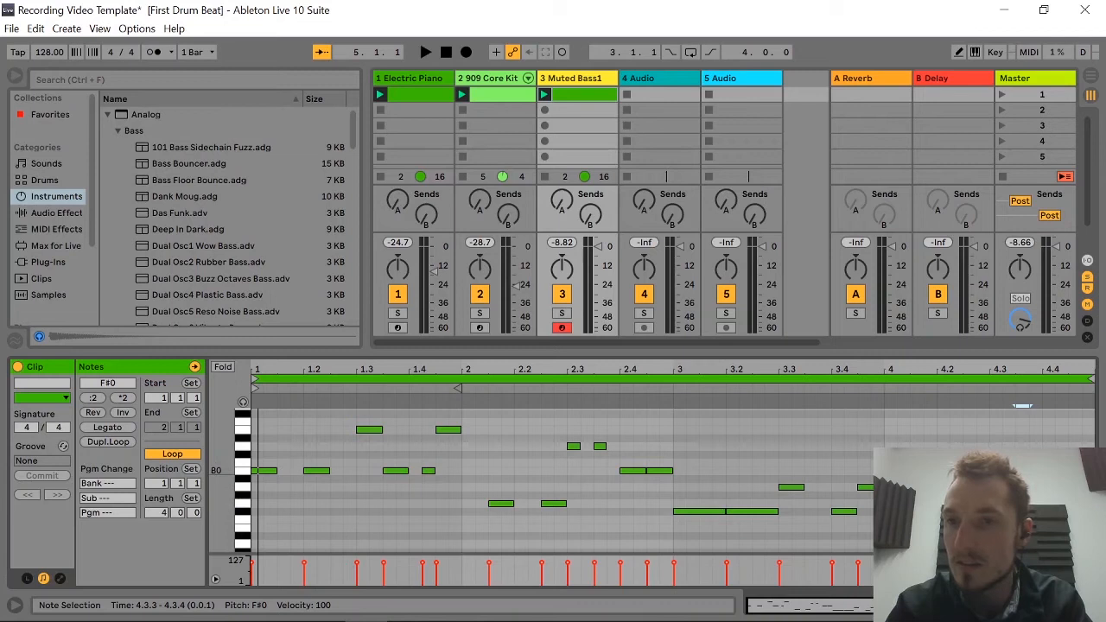
pyautogui.click(1062, 454)
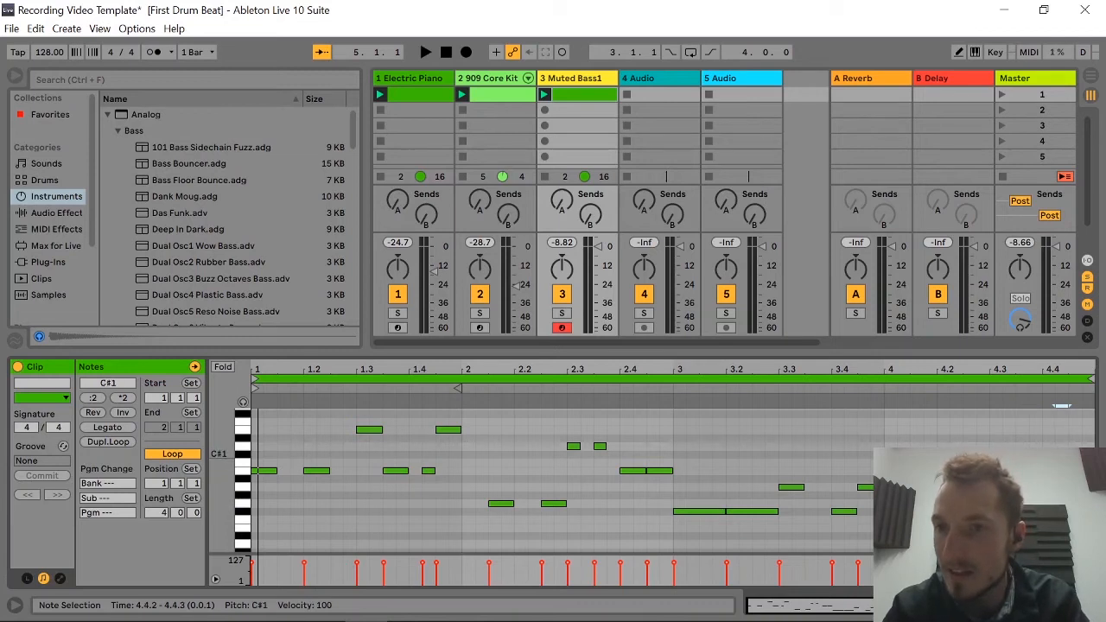
pyautogui.press('Delete')
pyautogui.hotkey('ctrl', 'z')
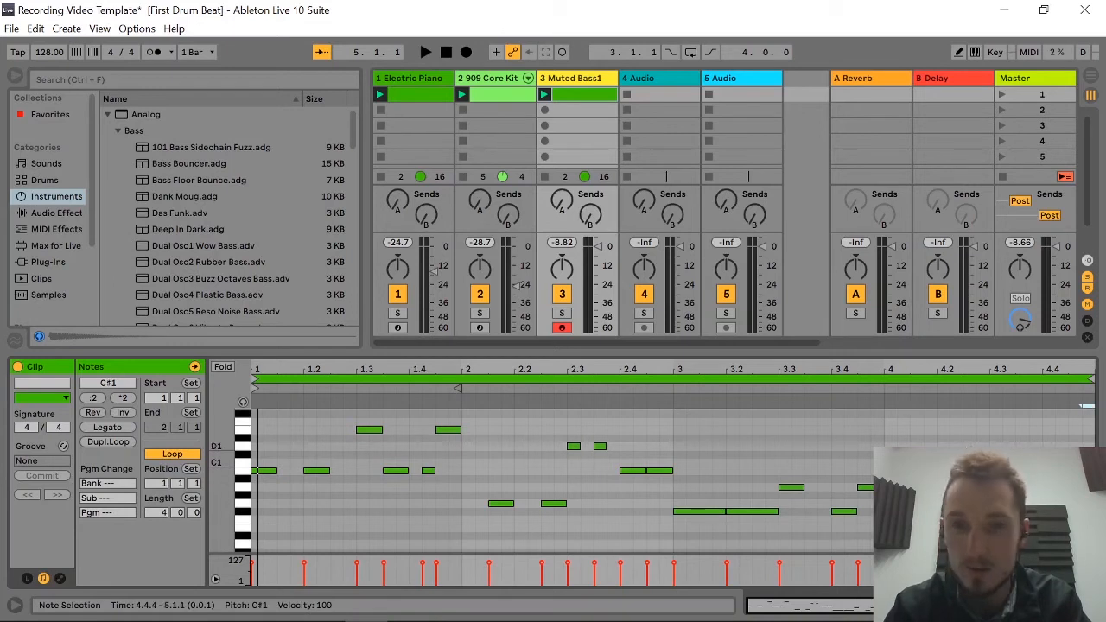
pyautogui.press('space')
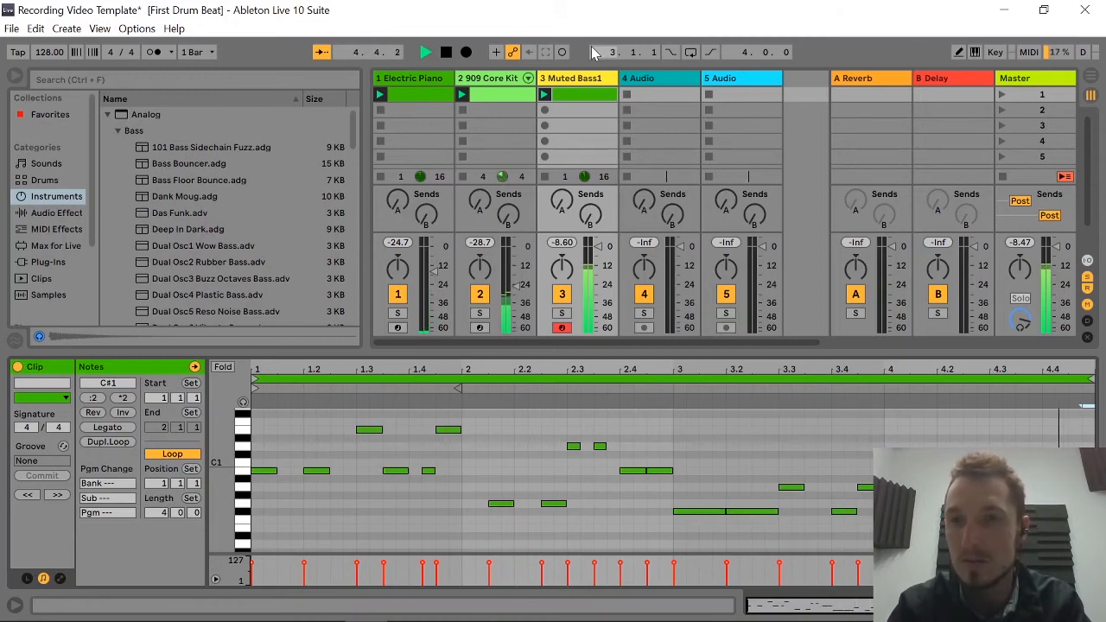
pyautogui.press('space')
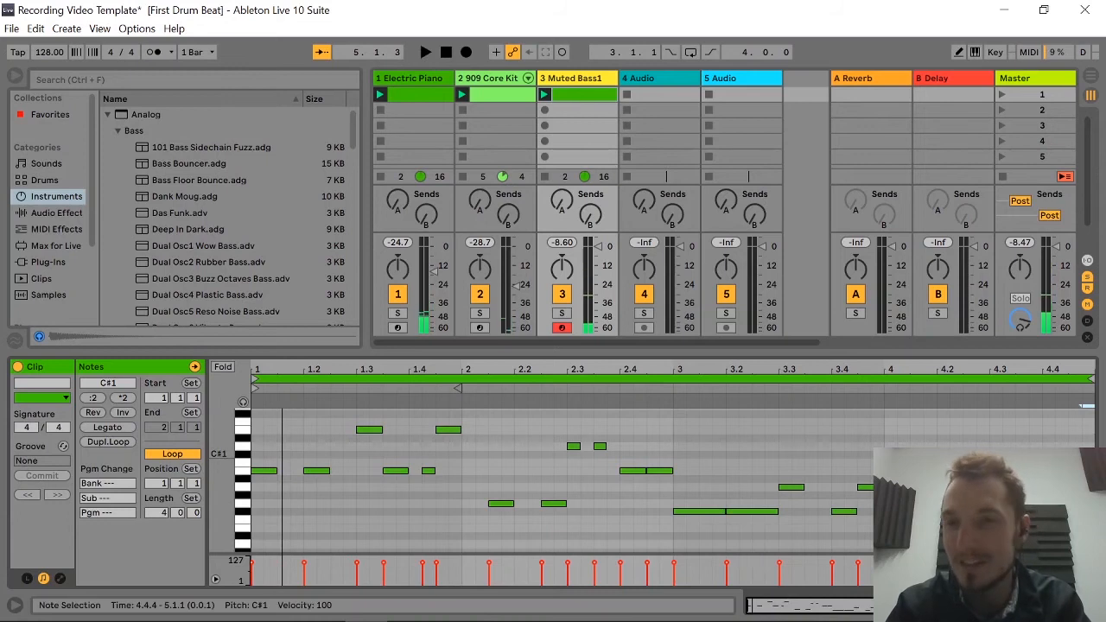
# Rework the opening of bar 4 with a 0.0.1-long A0 note at 4.1.2, and play the loop back.
pyautogui.click(1015, 406)
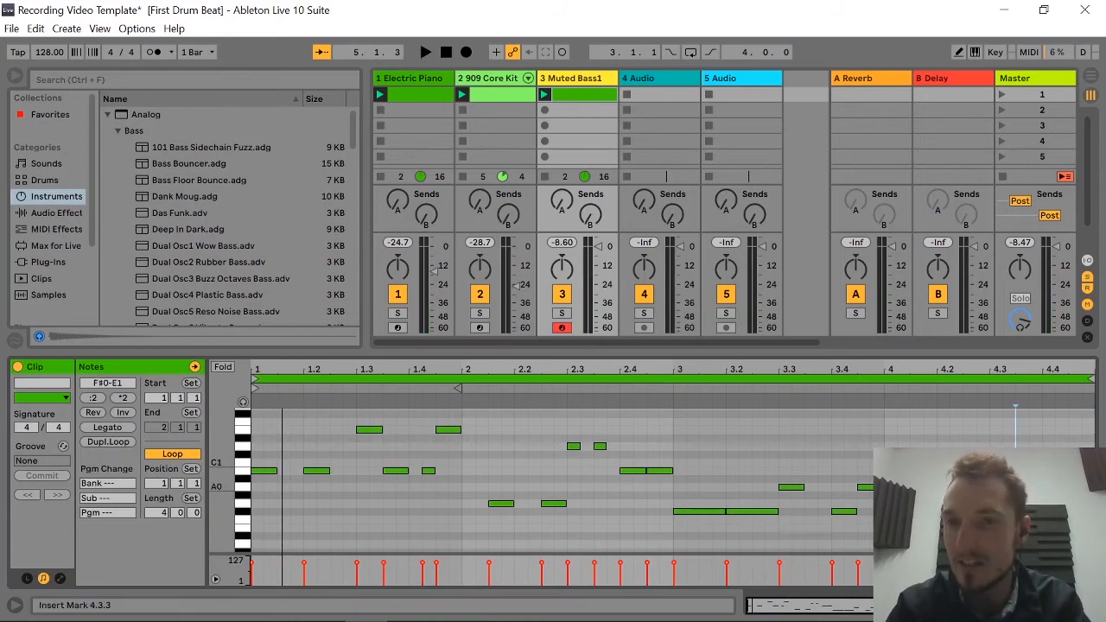
pyautogui.click(923, 495)
pyautogui.moveTo(923, 495); pyautogui.dragTo(923, 512)
pyautogui.doubleClick(949, 487)
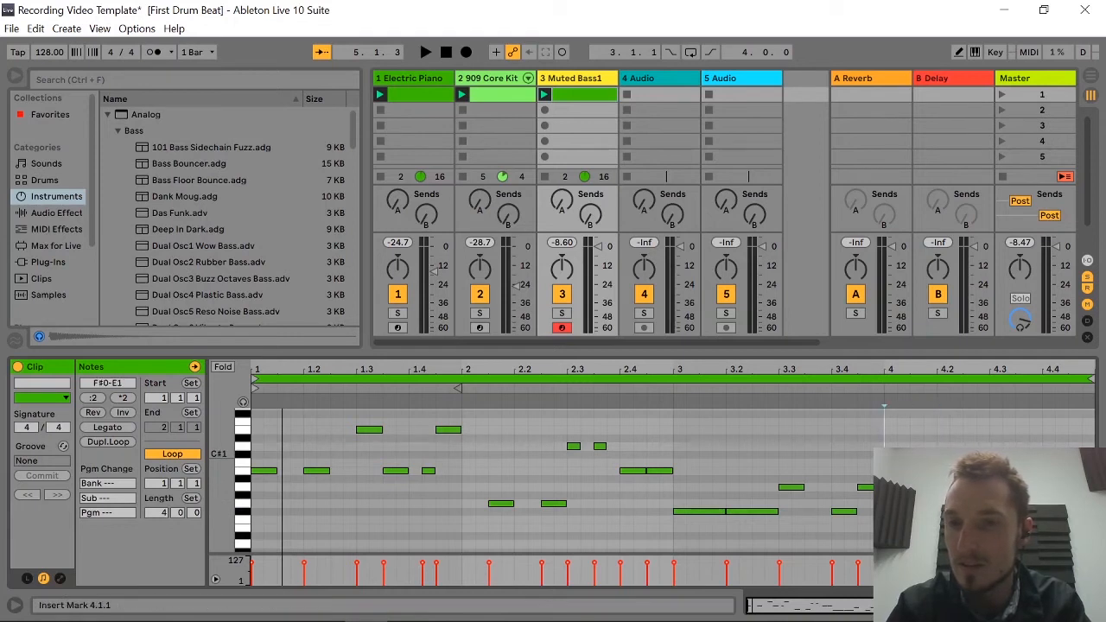
pyautogui.doubleClick(890, 454)
pyautogui.doubleClick(905, 478)
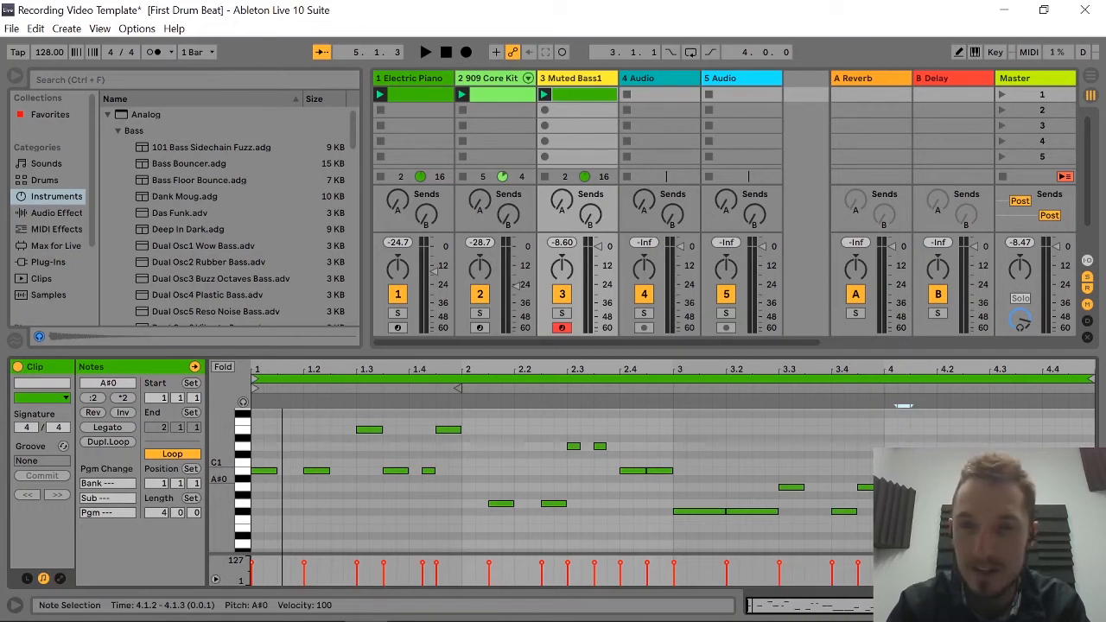
pyautogui.press('Down')
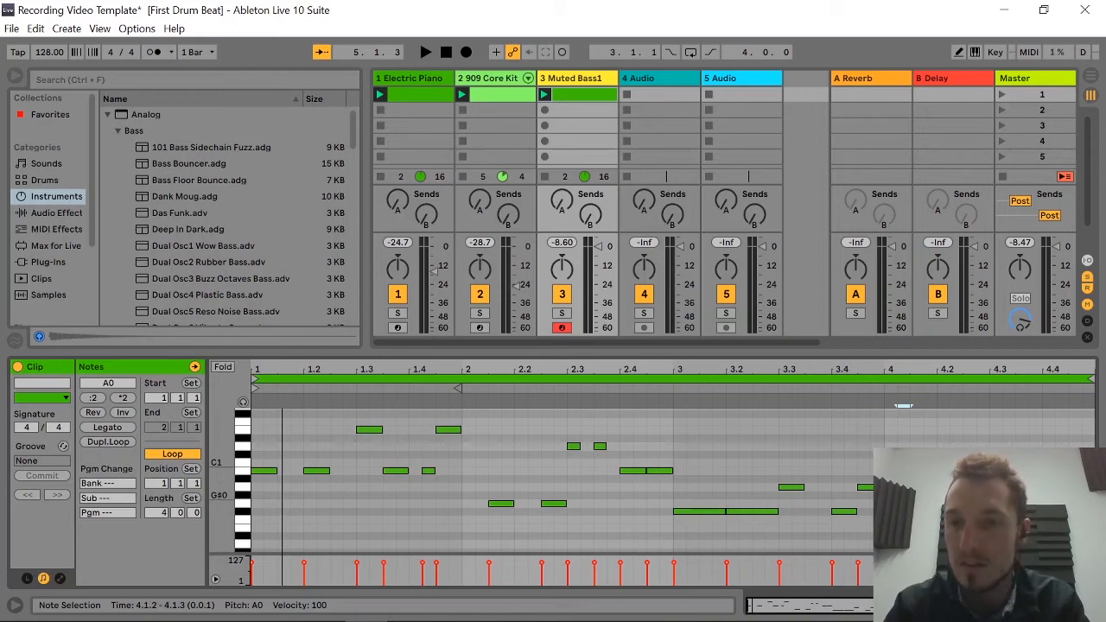
pyautogui.click(989, 405)
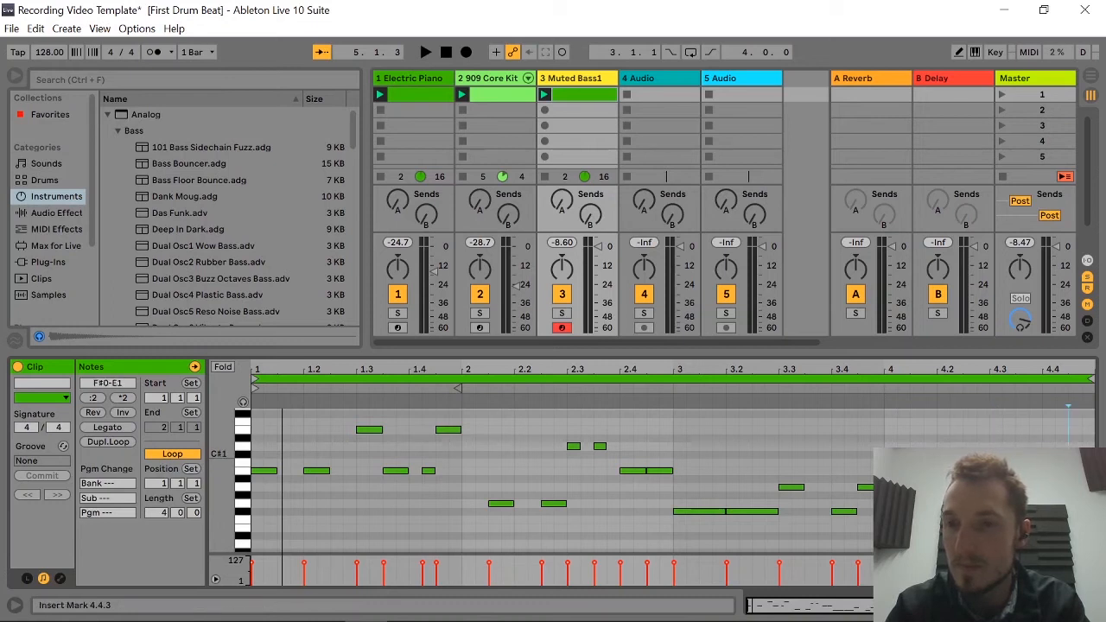
pyautogui.press('space')
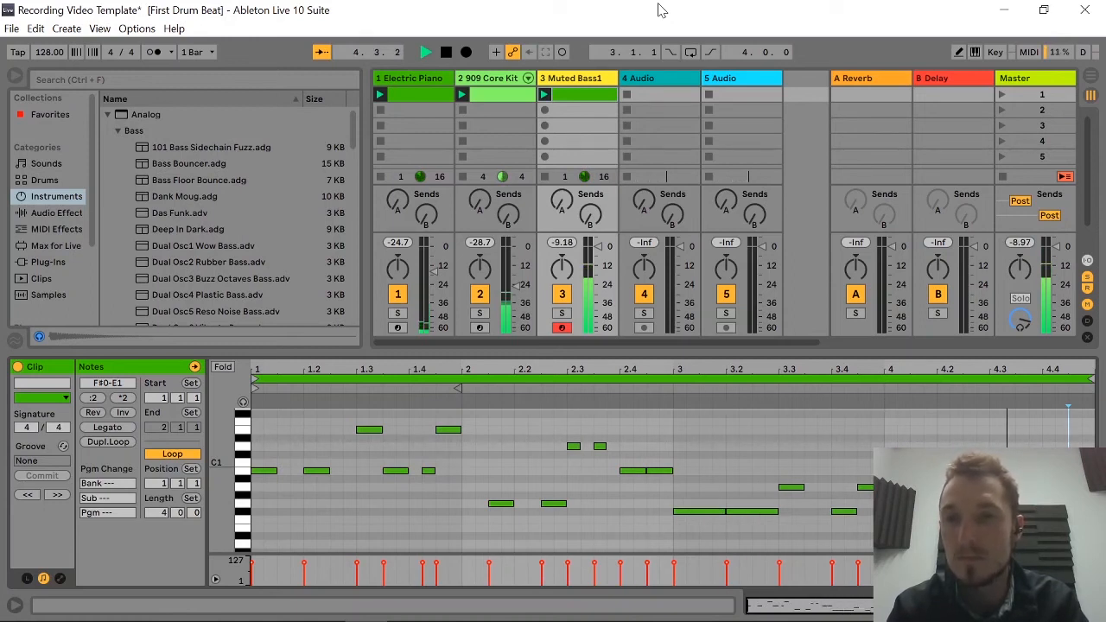
pyautogui.press('space')
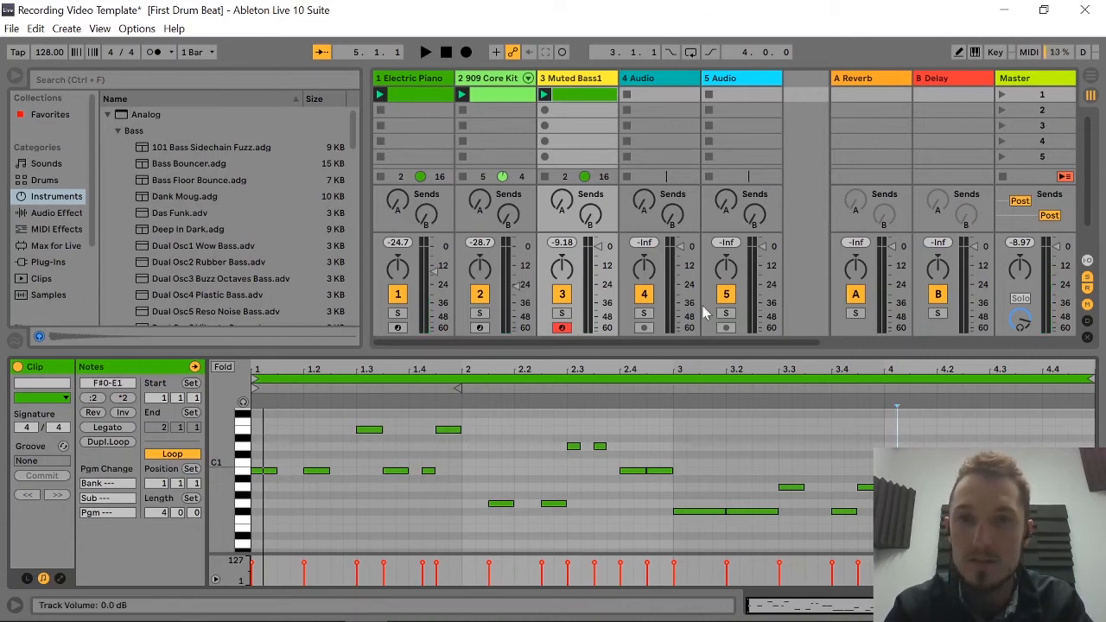
# Make the C#1 note at 4.1.1 half a beat (0.0.2) long, and audition the passage from bar 3.
pyautogui.click(674, 389)
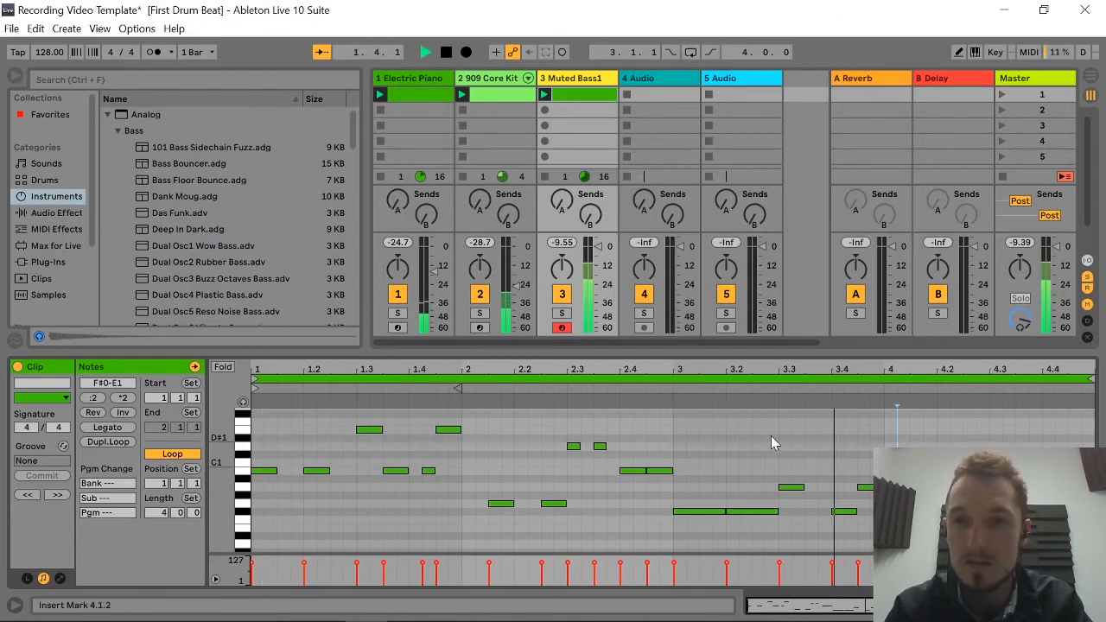
pyautogui.press('space')
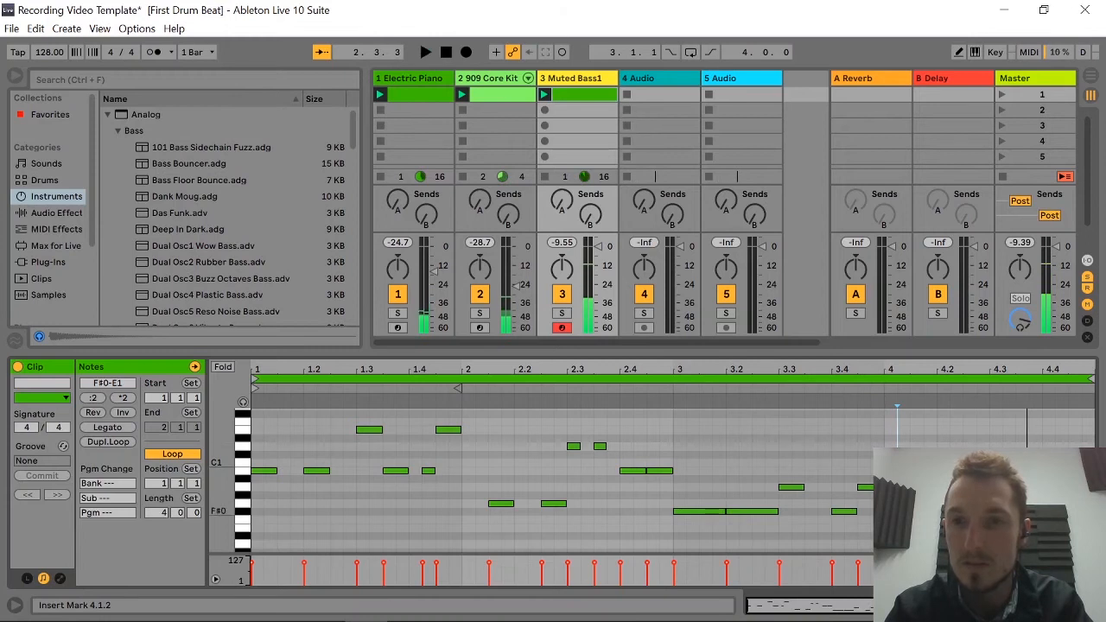
pyautogui.moveTo(924, 512); pyautogui.dragTo(937, 512)
pyautogui.click(891, 455)
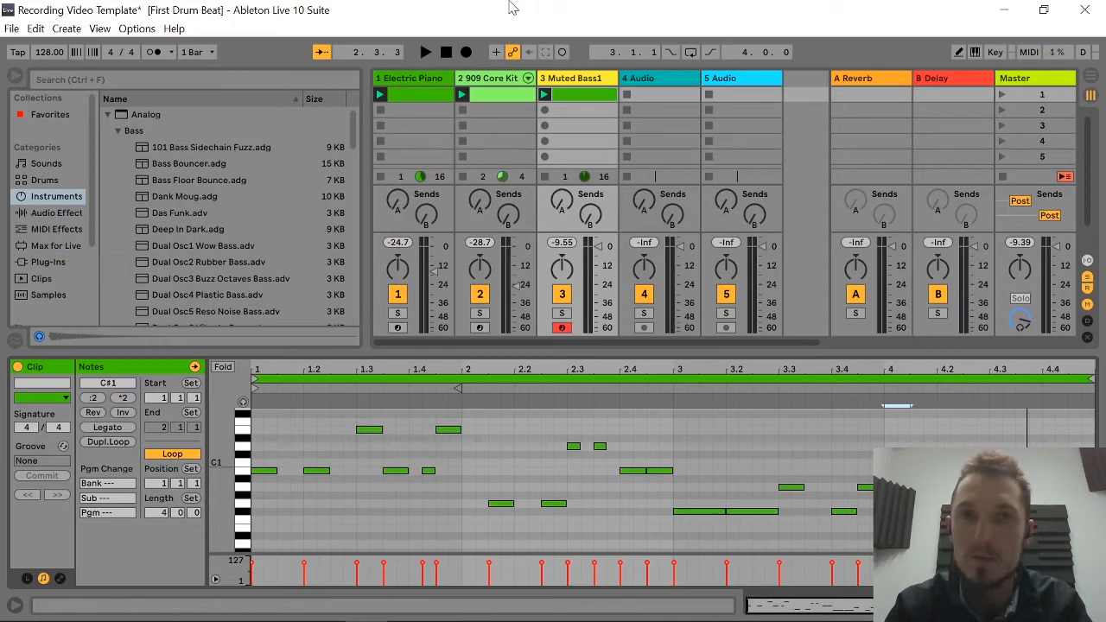
pyautogui.click(676, 386)
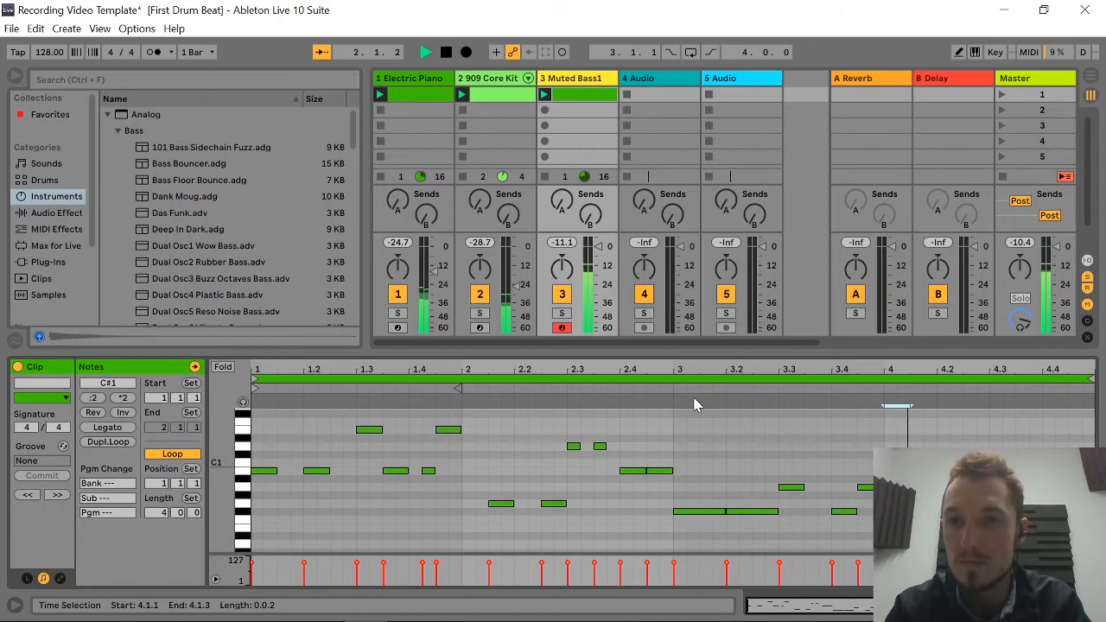
pyautogui.press('space')
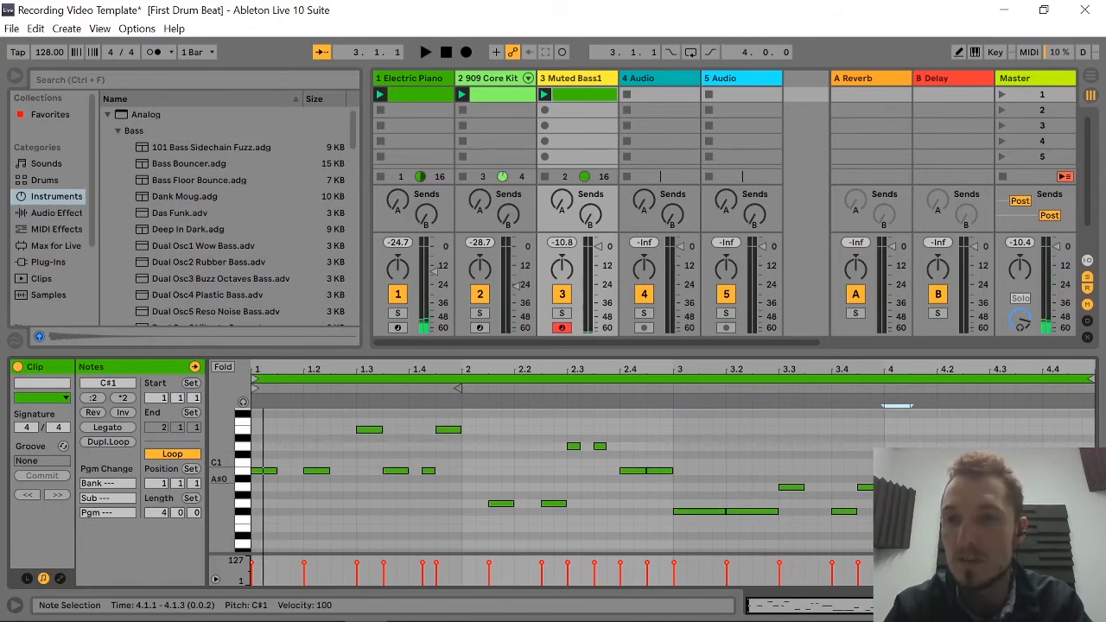
# Place 0.0.1-long A0 notes at 4.3.4 and 4.3.3, and play the clip from bar 3.
pyautogui.doubleClick(1035, 486)
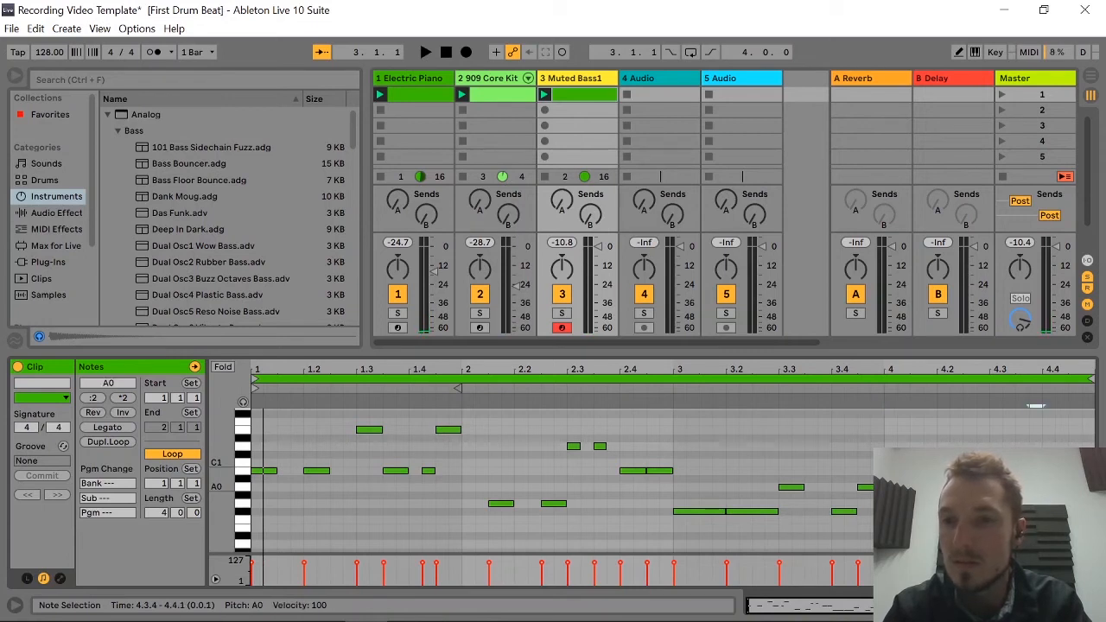
pyautogui.doubleClick(994, 486)
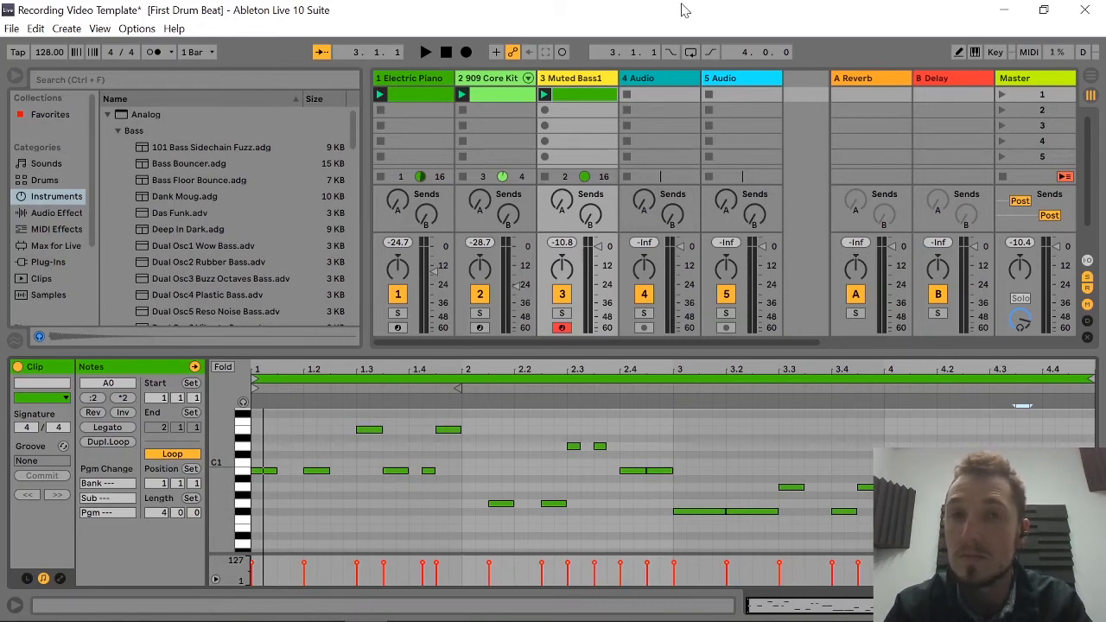
pyautogui.click(676, 391)
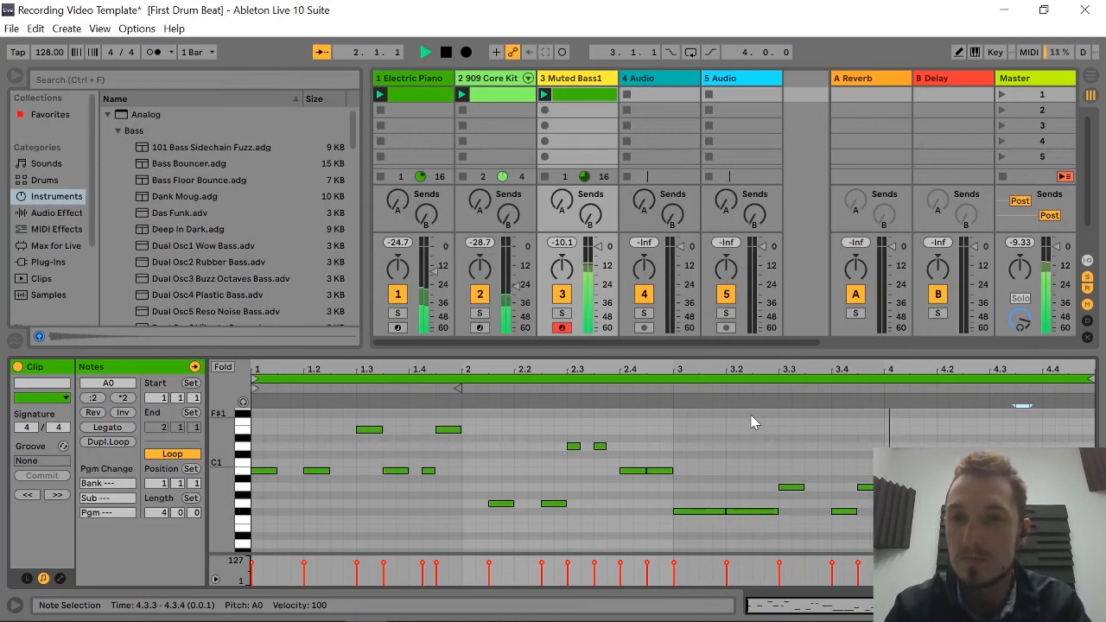
pyautogui.press('space')
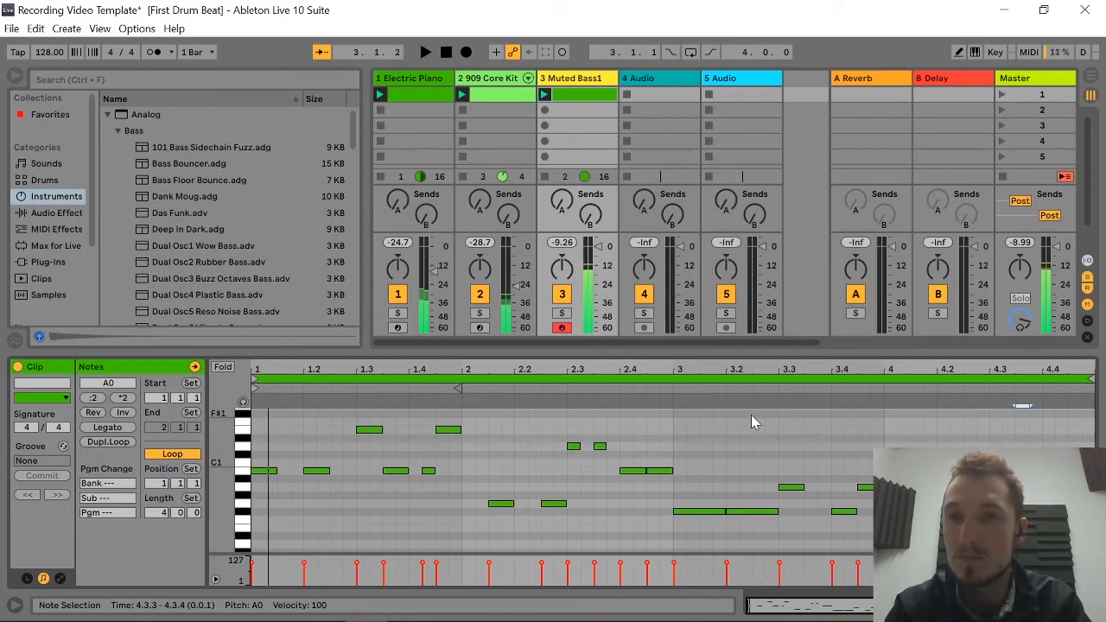
# Replace the C#1 notes at 4.4.4 and 4.4.2 with a 0.0.1-long C#1 note at 4.4.3, and play the full loop.
pyautogui.click(1082, 454)
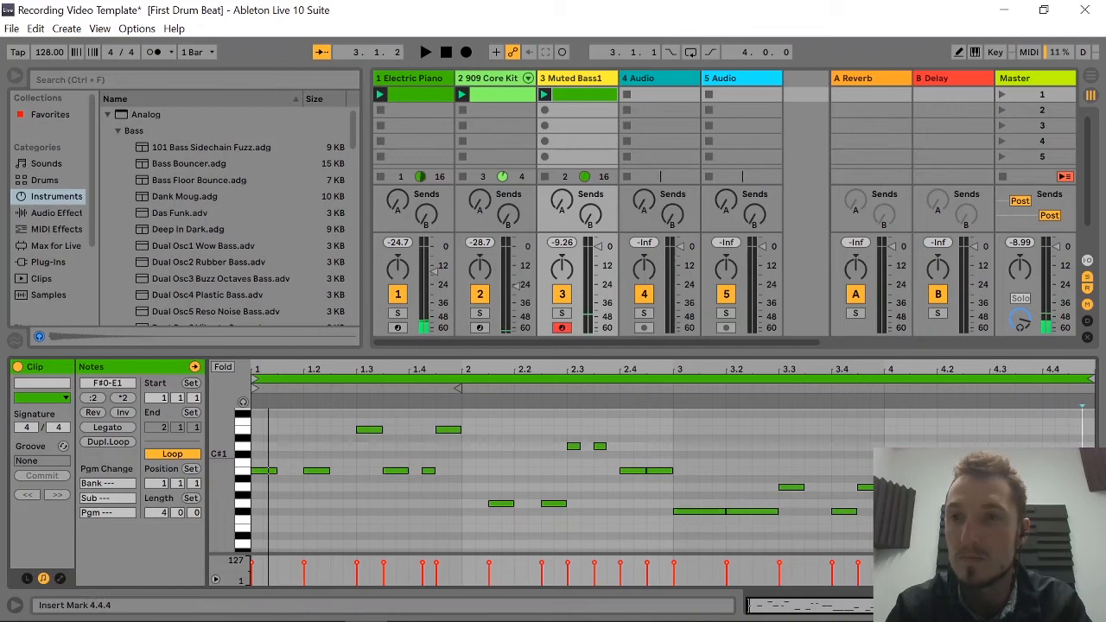
pyautogui.doubleClick(1073, 453)
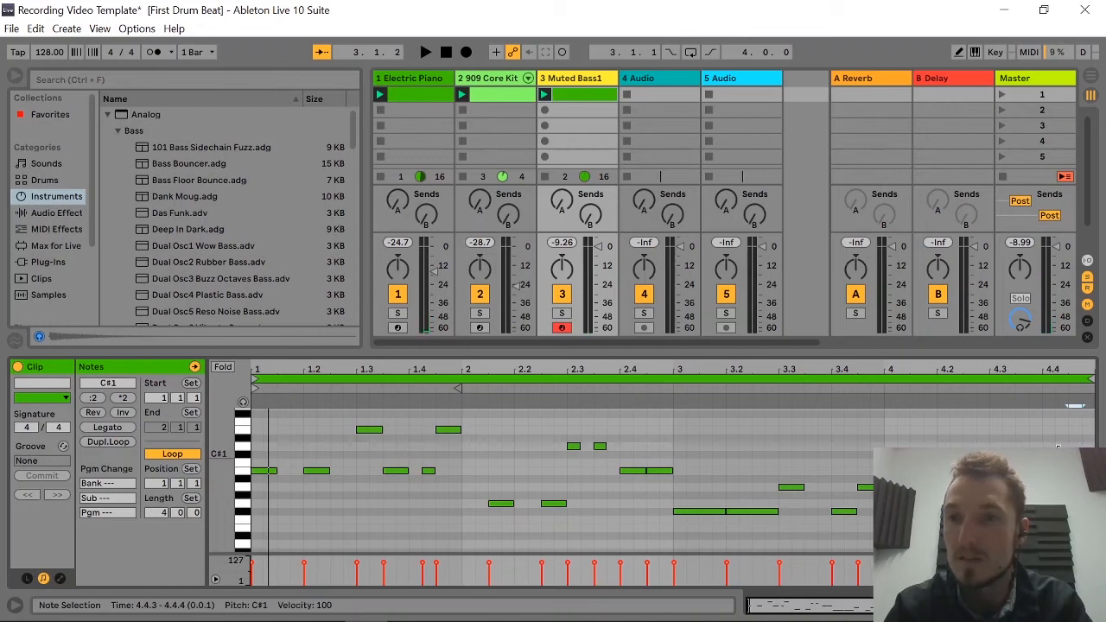
pyautogui.doubleClick(1062, 454)
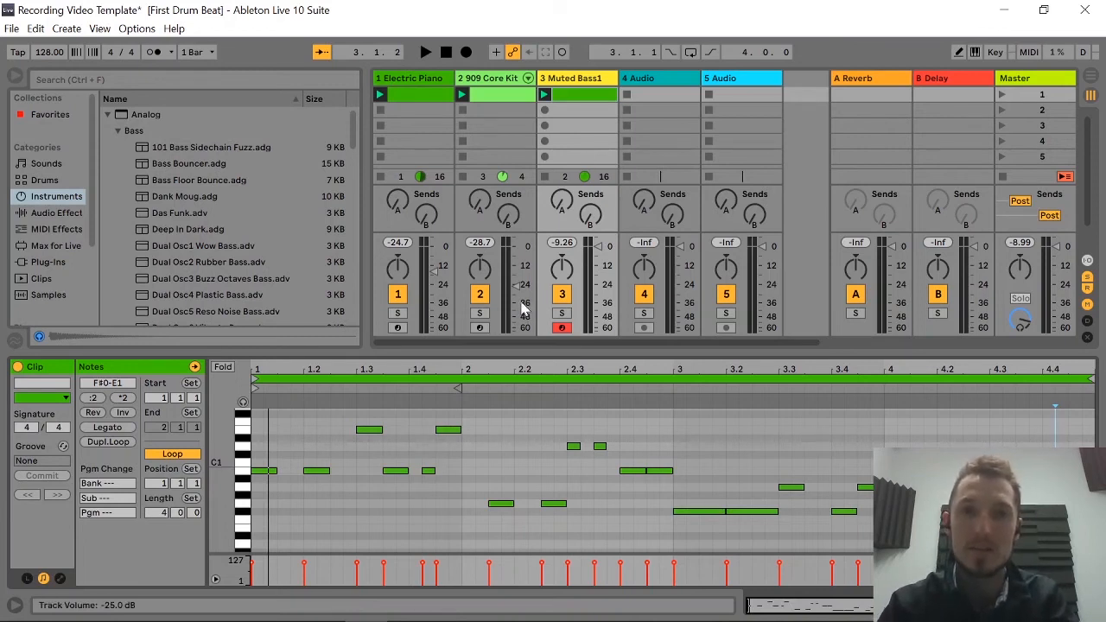
pyautogui.press('space')
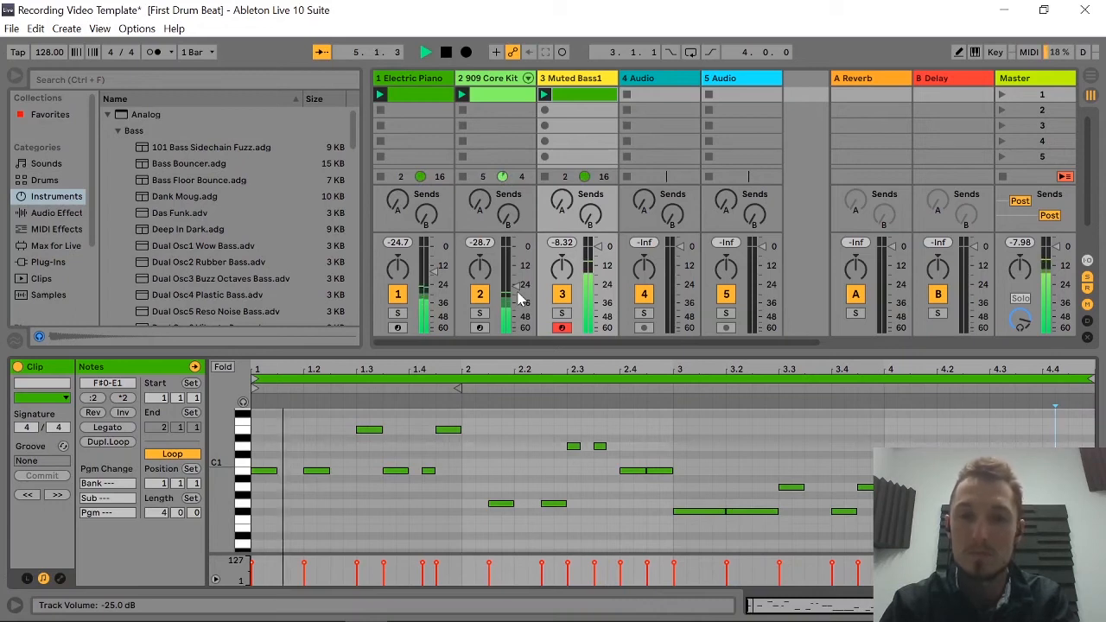
pyautogui.press('space')
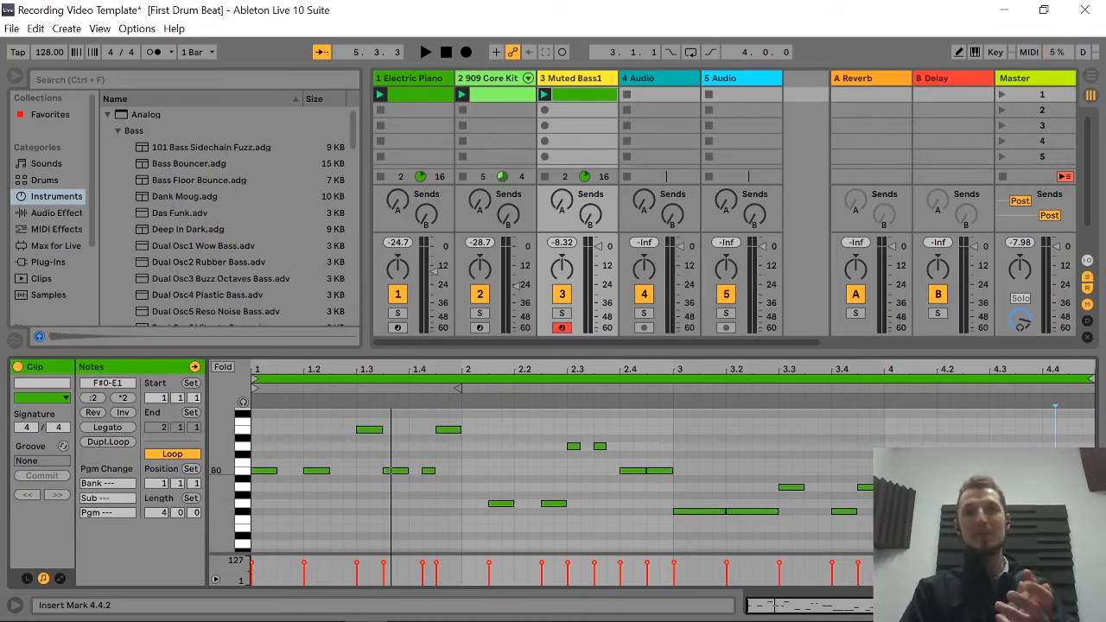
# Save the Live set and switch to the Key choice Table document in Word.
pyautogui.hotkey('ctrl', 's')
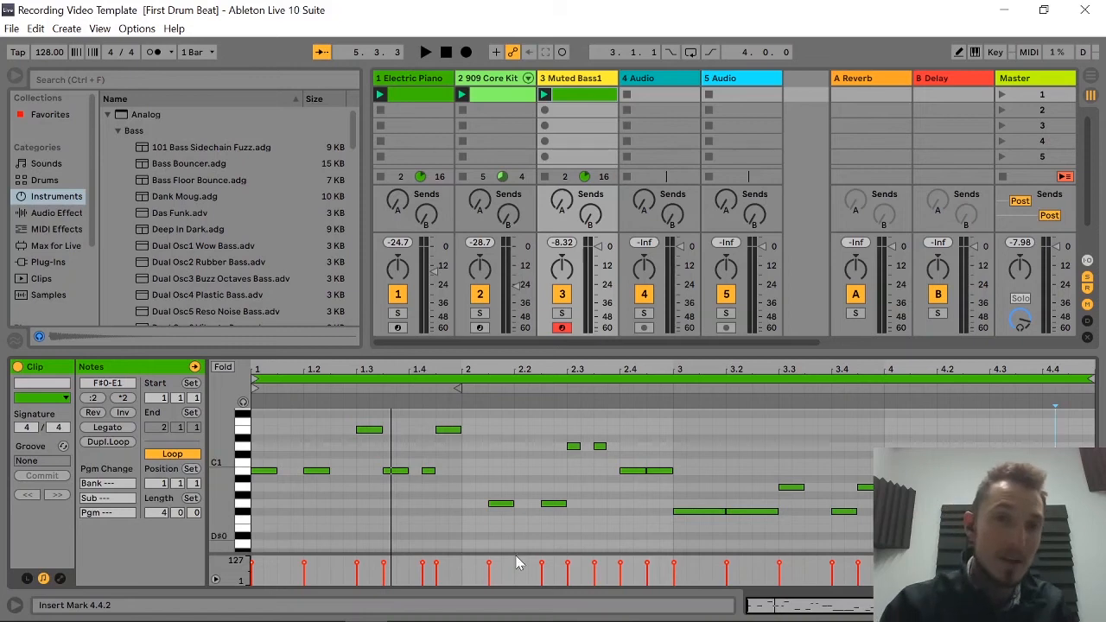
pyautogui.moveTo(450, 621)
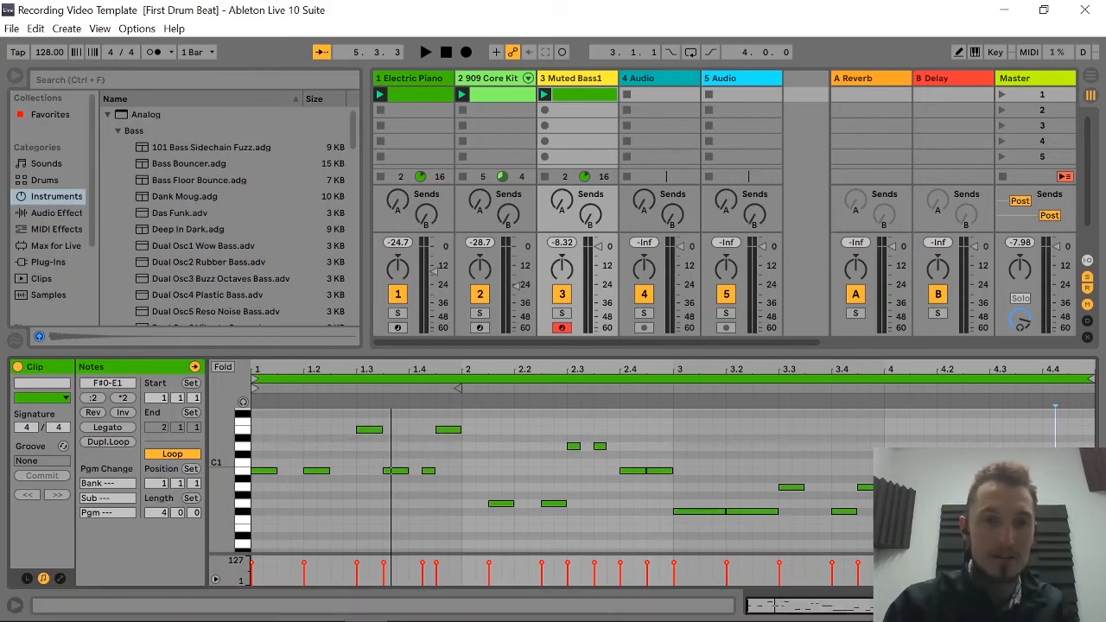
pyautogui.click(236, 605)
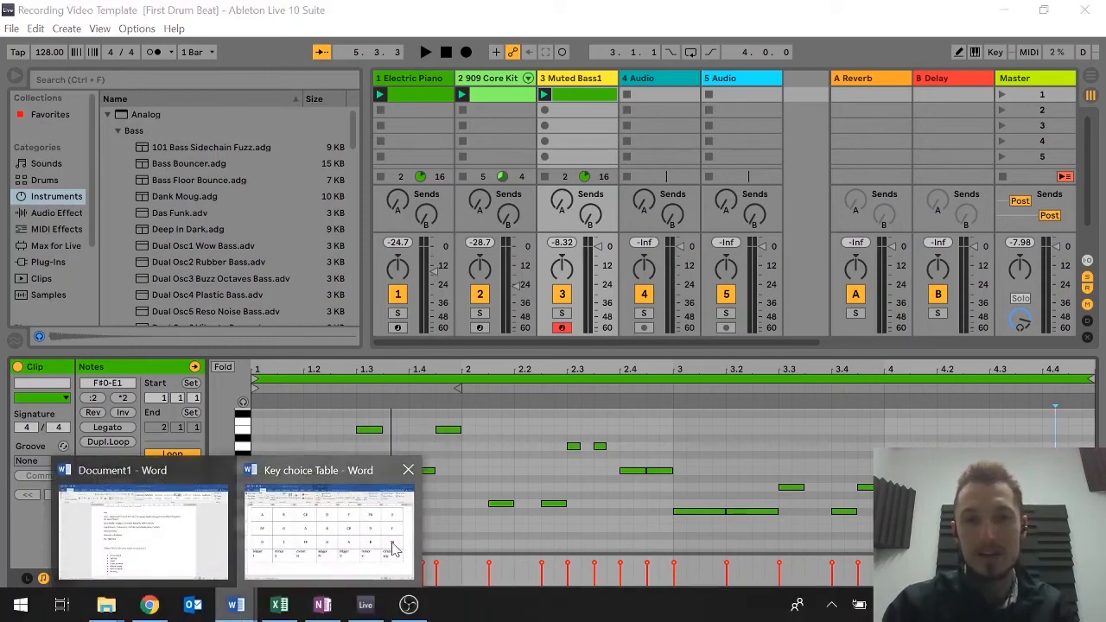
pyautogui.click(328, 527)
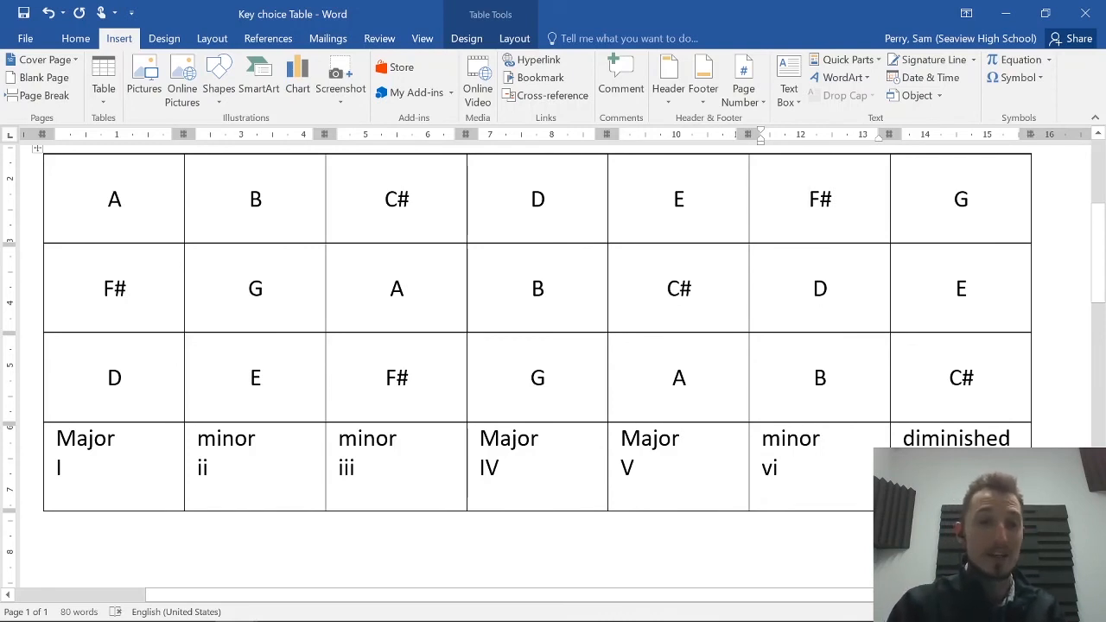
# Switch back to Ableton Live, raise the B0 note at 1.3.3 to C#1, and audition the loop from the start.
pyautogui.click(365, 605)
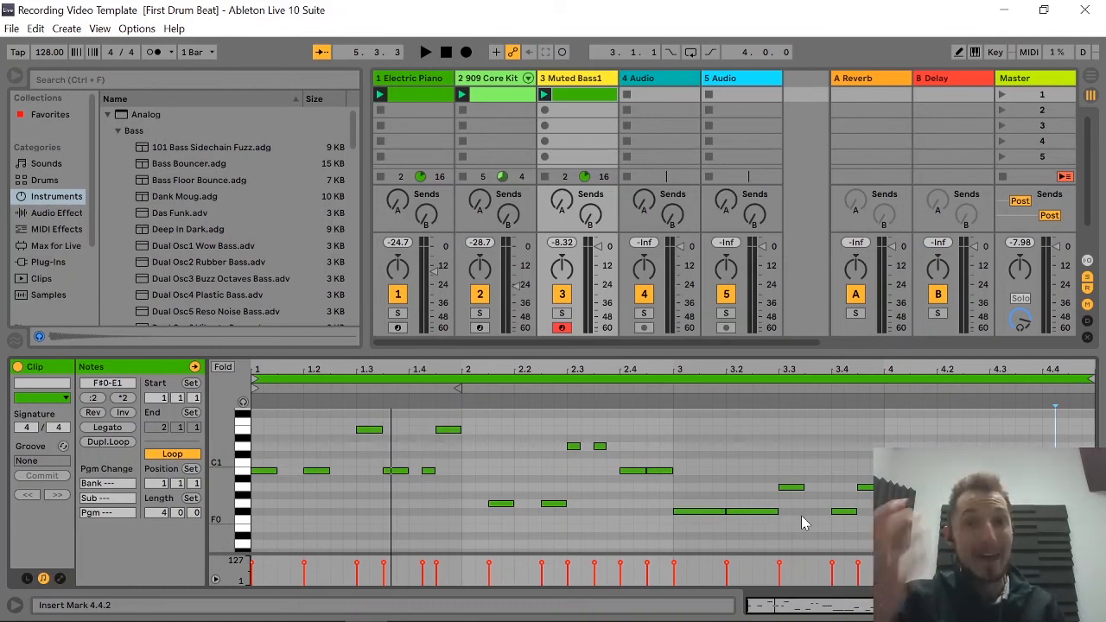
pyautogui.click(396, 471)
pyautogui.click(397, 473)
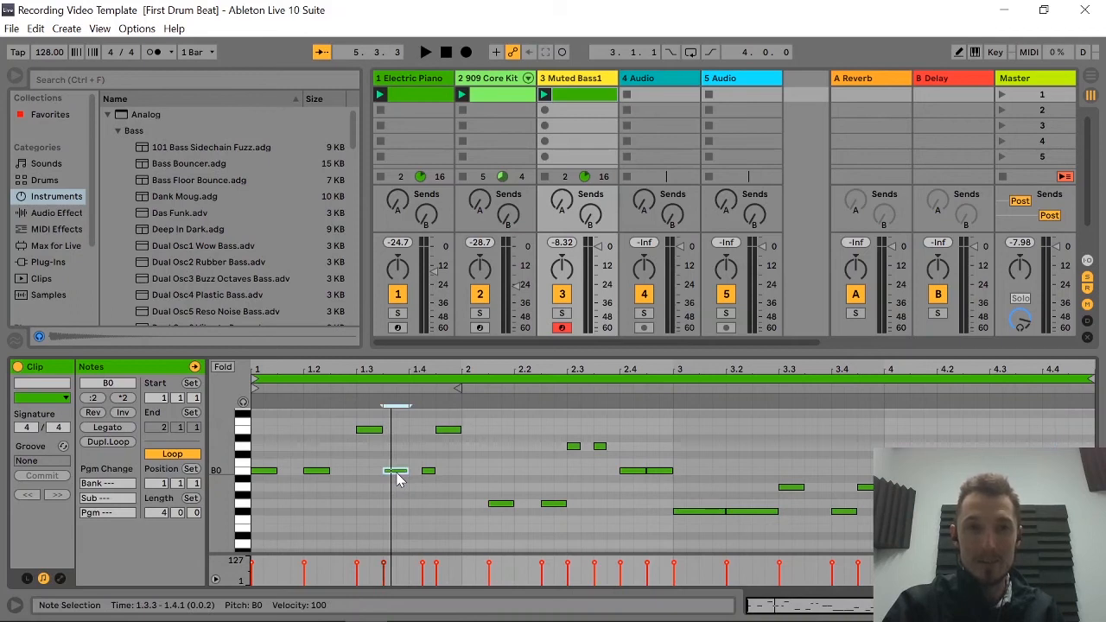
pyautogui.moveTo(397, 475); pyautogui.dragTo(397, 453)
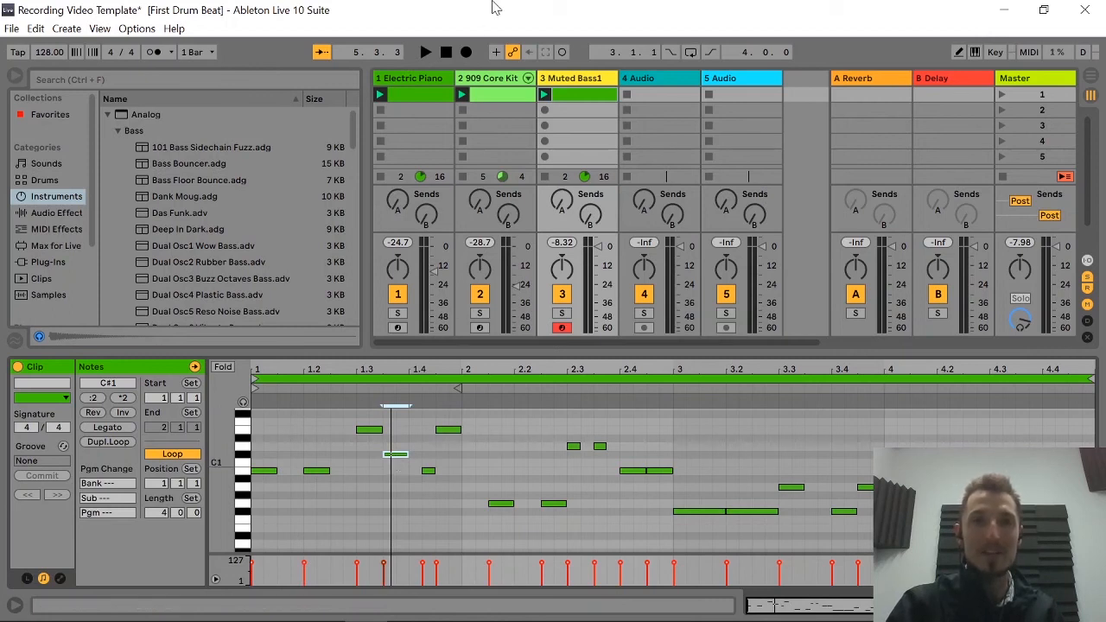
pyautogui.click(447, 56)
pyautogui.press('space')
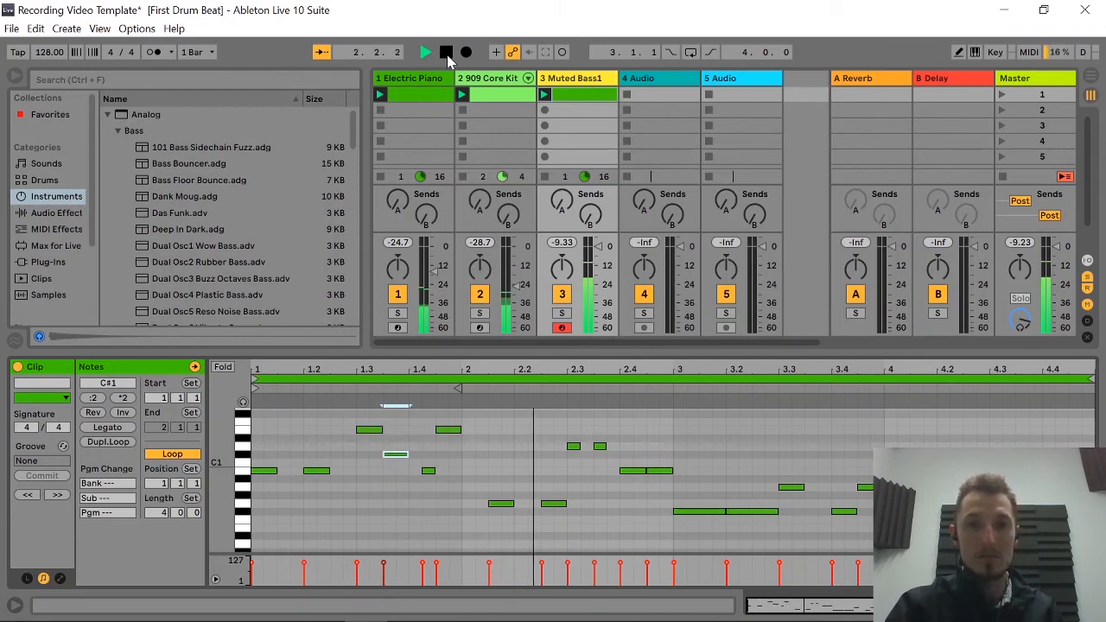
pyautogui.press('space')
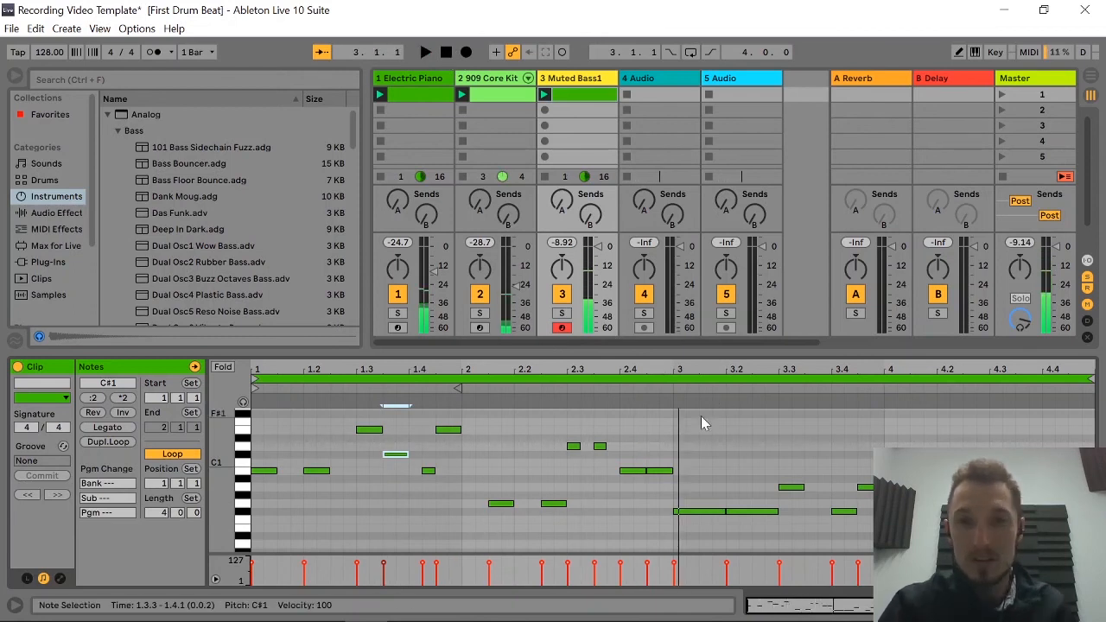
# Lower the B0 note at 2.4.3 to A0, and raise the A0 notes at 3.4.3 and 4.3.3 to B0.
pyautogui.click(661, 471)
pyautogui.moveTo(661, 476); pyautogui.dragTo(661, 491)
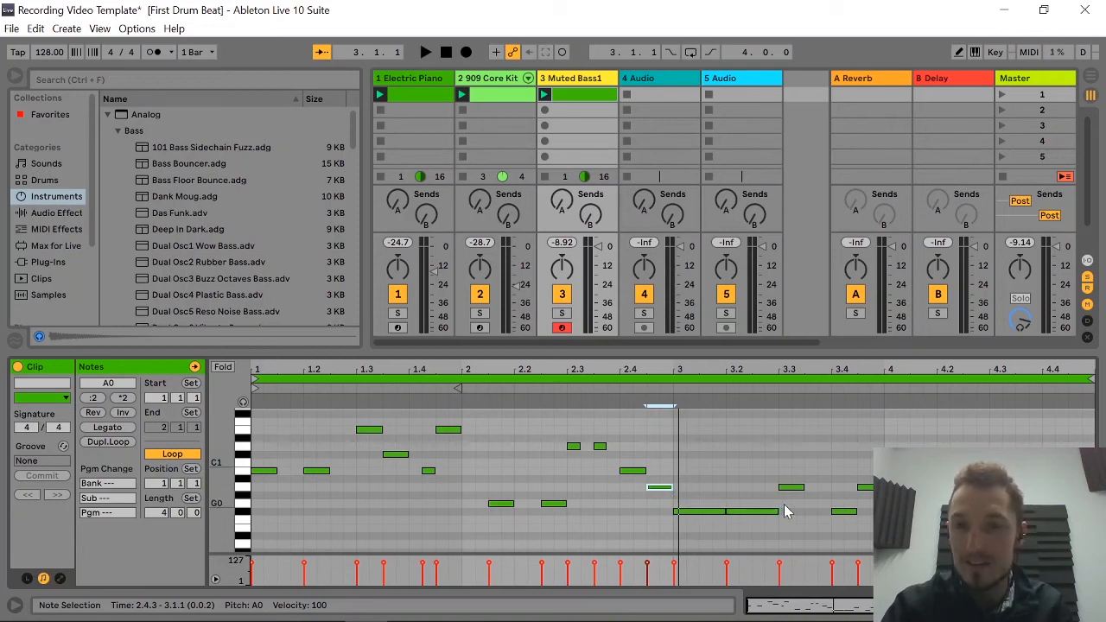
pyautogui.click(867, 488)
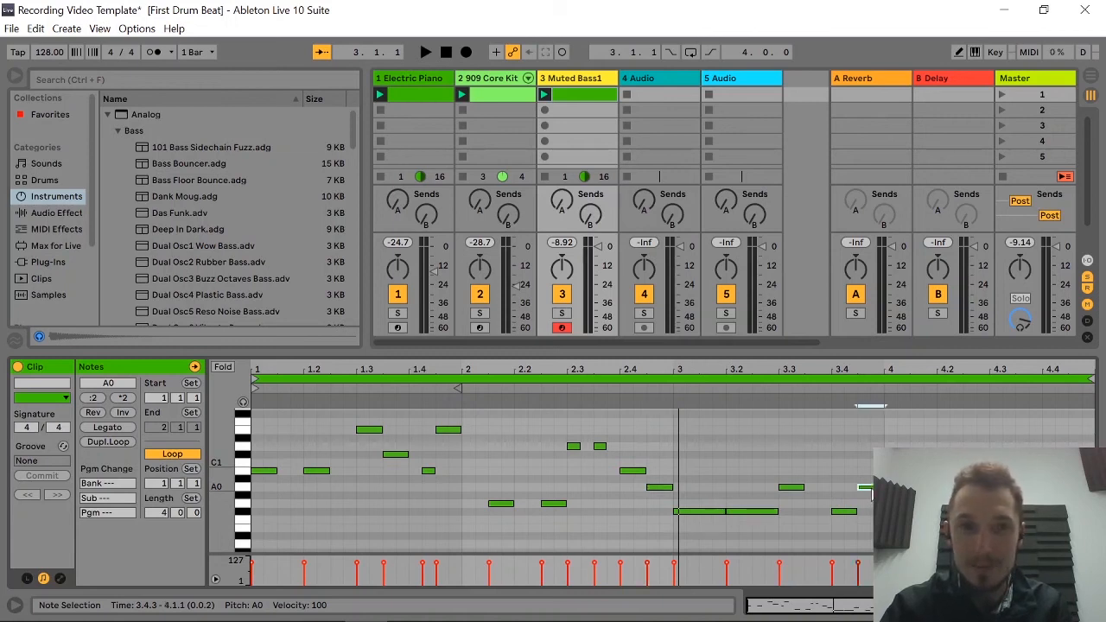
pyautogui.moveTo(871, 489); pyautogui.dragTo(871, 470)
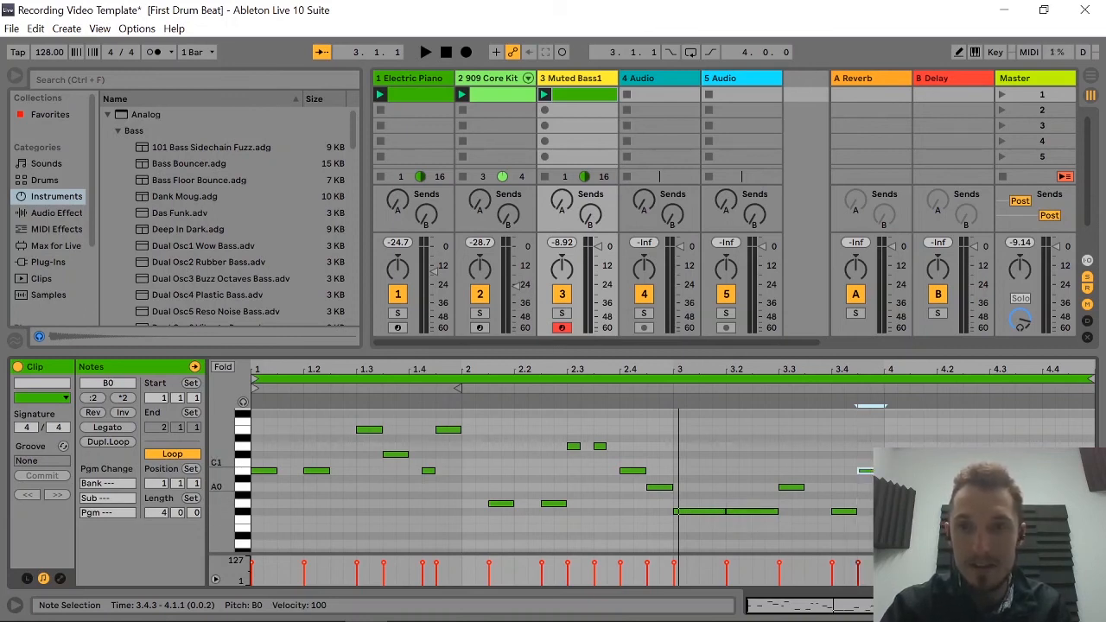
pyautogui.doubleClick(1022, 486)
pyautogui.moveTo(1022, 486); pyautogui.dragTo(1022, 471)
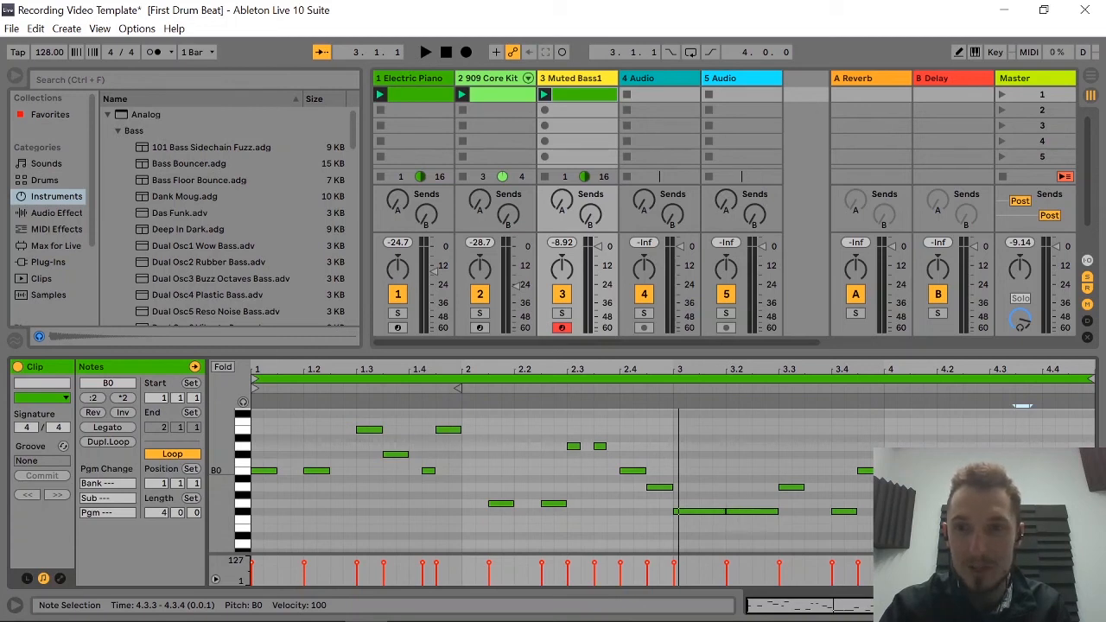
# Play the four-bar loop from the start to hear the altered bass notes.
pyautogui.click(447, 54)
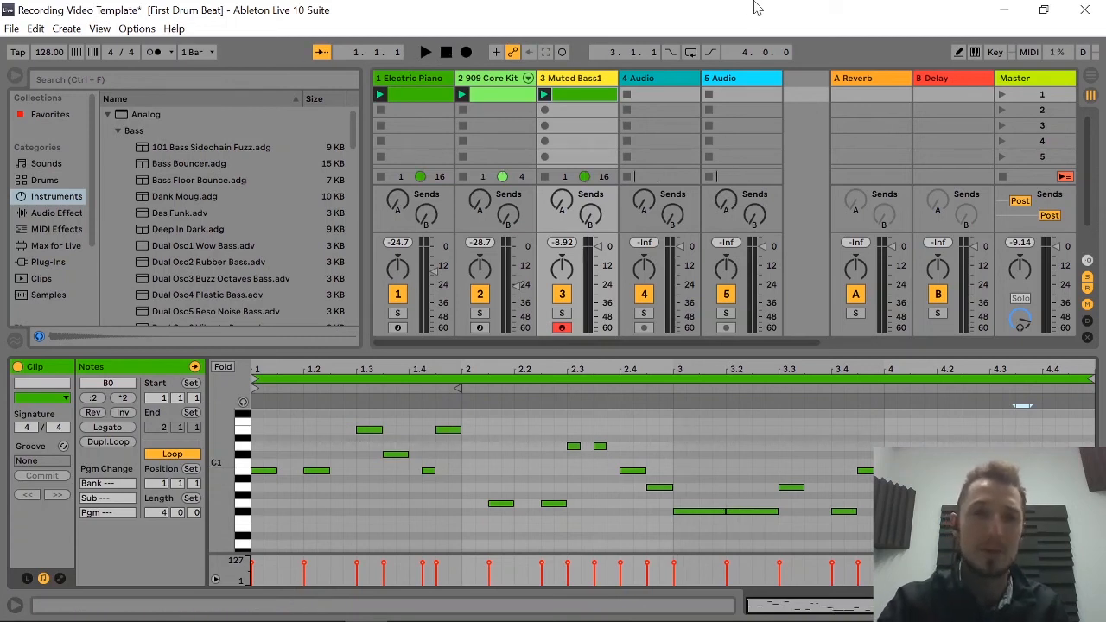
pyautogui.press('space')
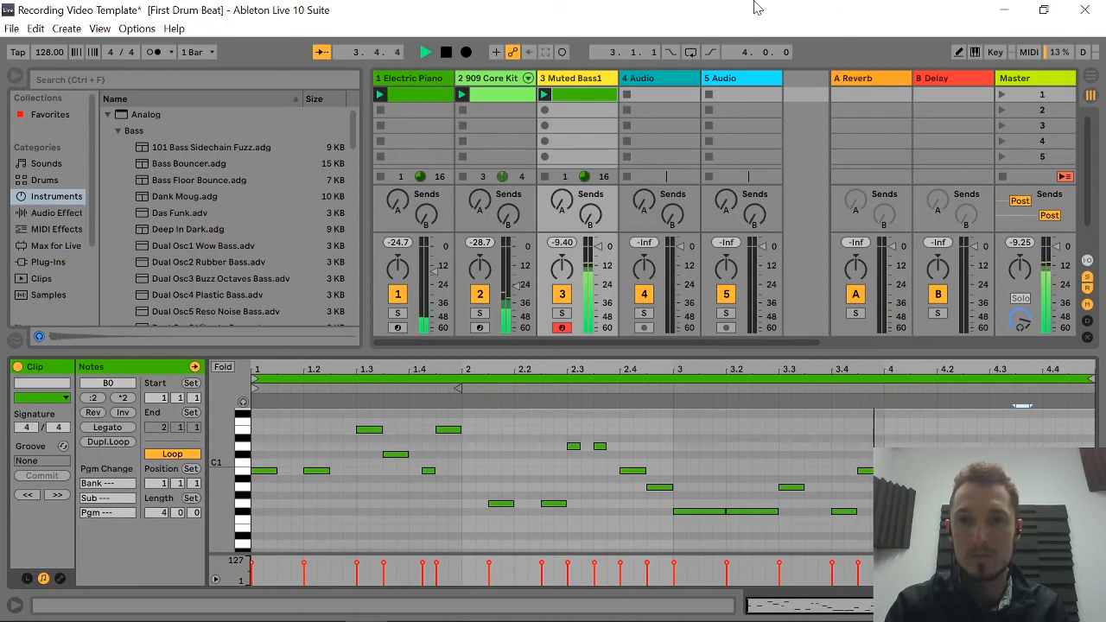
pyautogui.press('space')
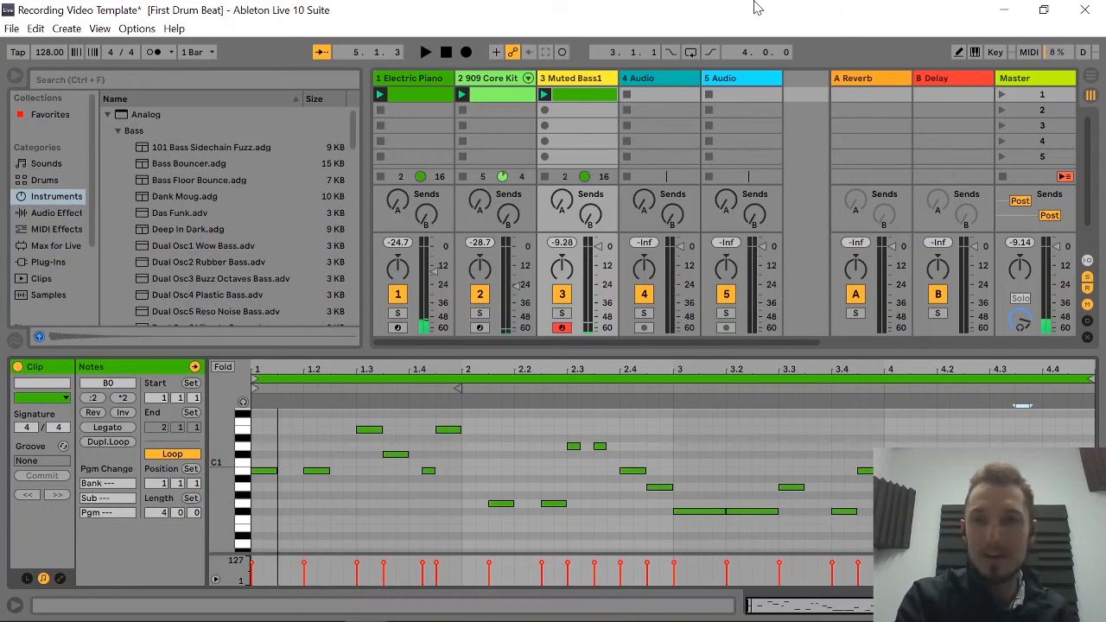
# Undo the trial pitch changes to the bass notes across the clip.
pyautogui.hotkey('ctrl', 'z')
pyautogui.hotkey('ctrl', 'z')
pyautogui.hotkey('ctrl', 'z')
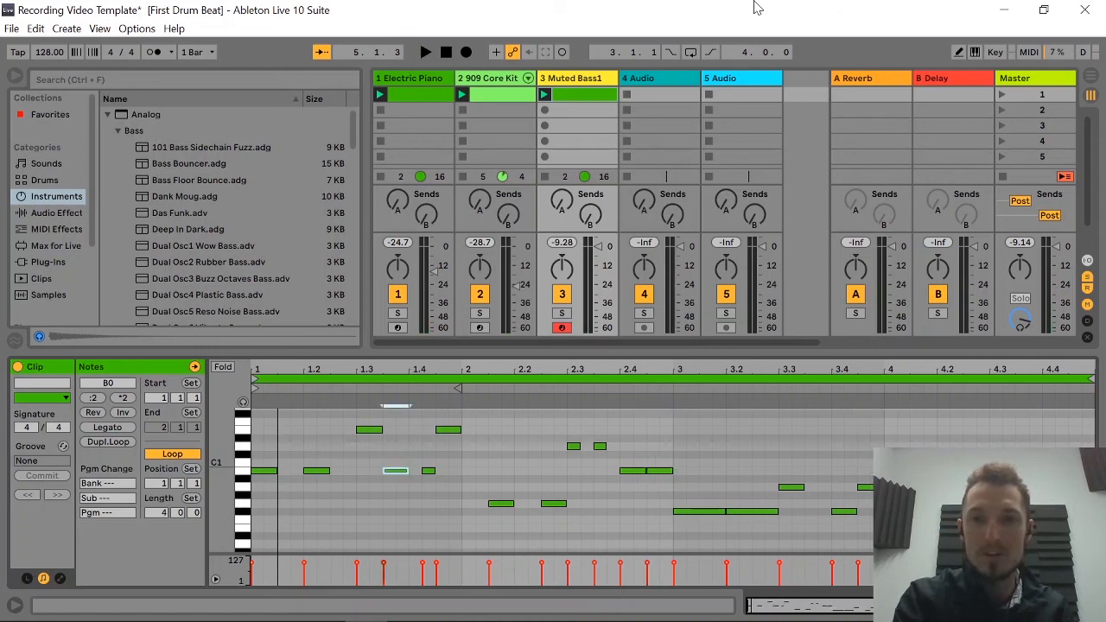
pyautogui.hotkey('ctrl', 'z')
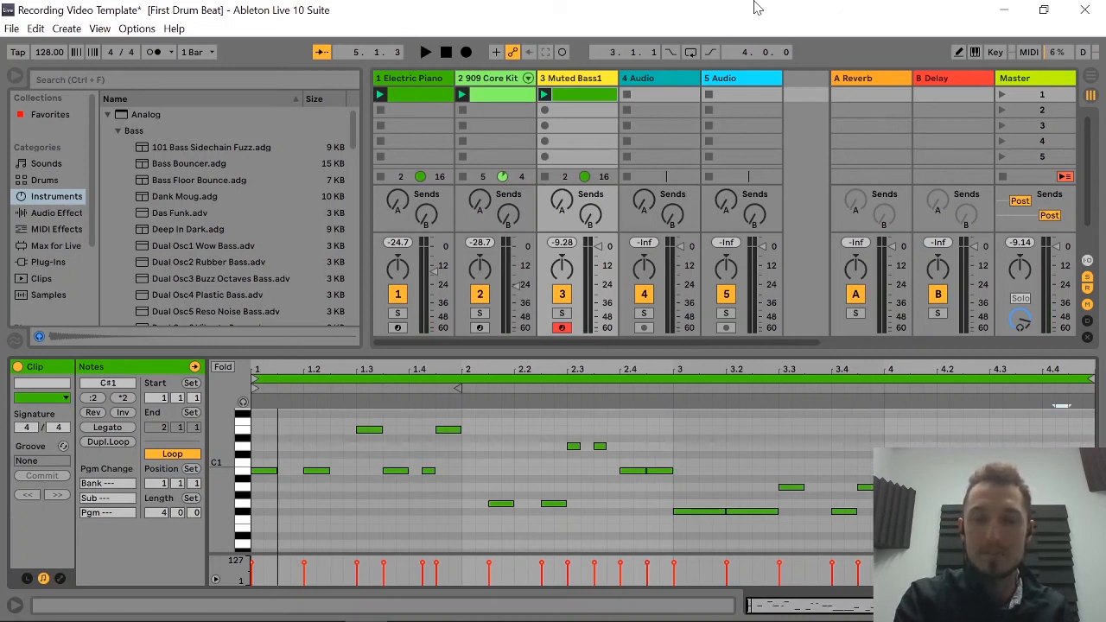
pyautogui.hotkey('ctrl', 'z')
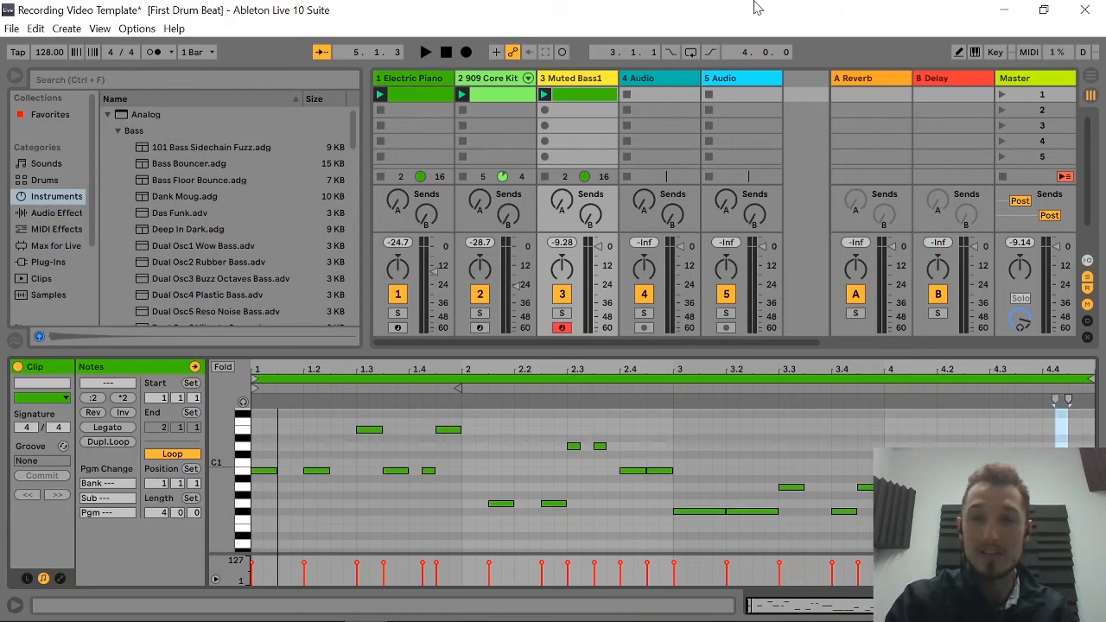
# Clear the selection in the bass clip and play the four-bar bass line with the piano and drums.
pyautogui.click(726, 458)
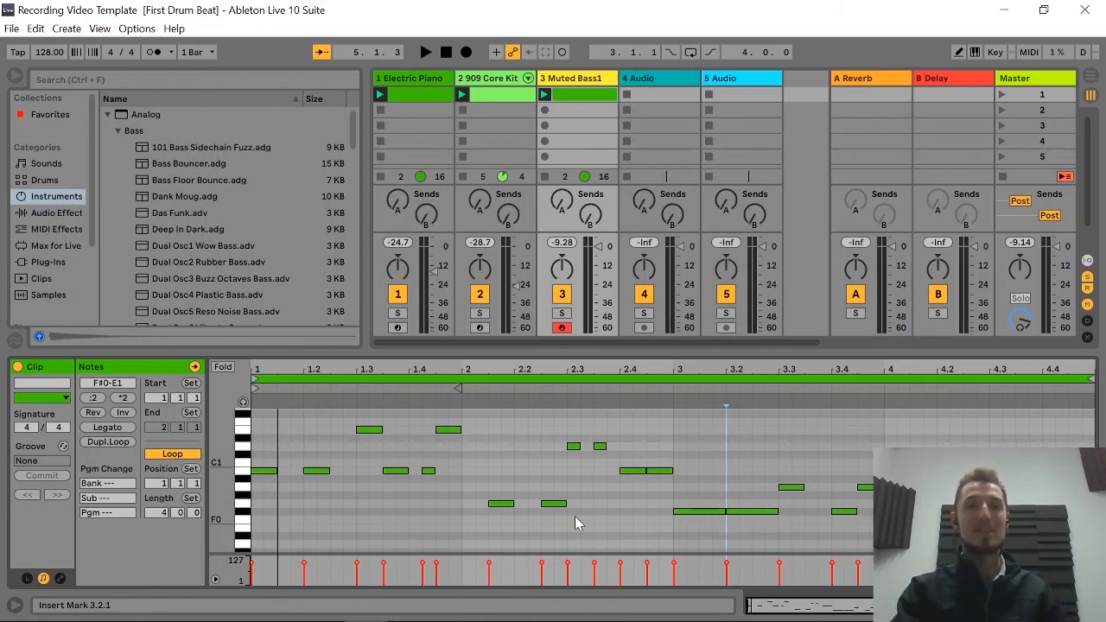
pyautogui.press('space')
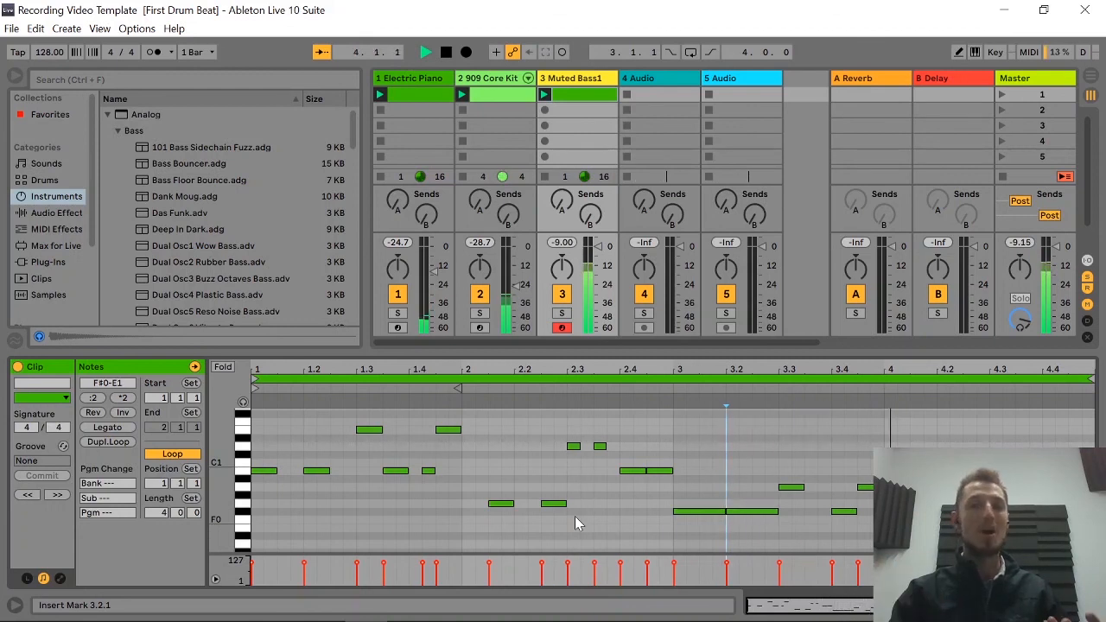
pyautogui.press('space')
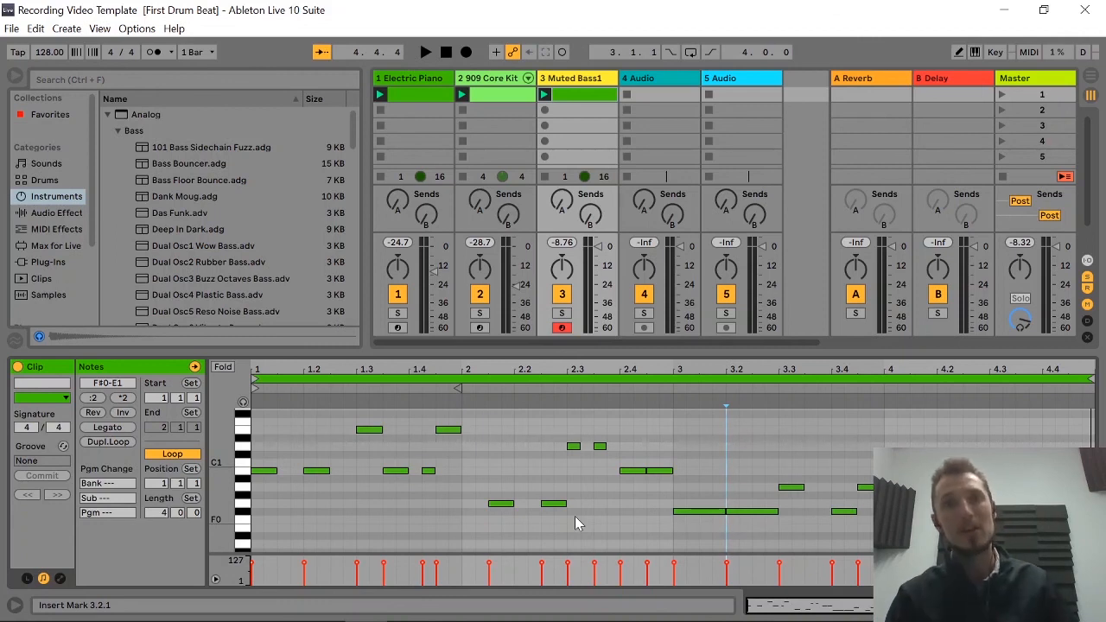
pyautogui.moveTo(480, 619)
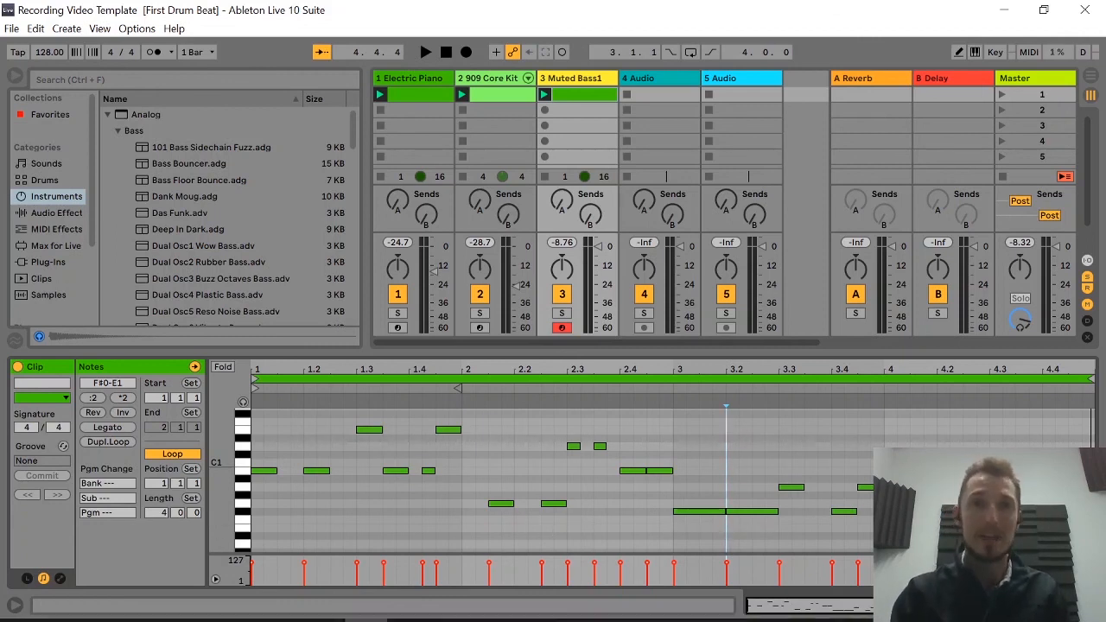
pyautogui.click(409, 605)
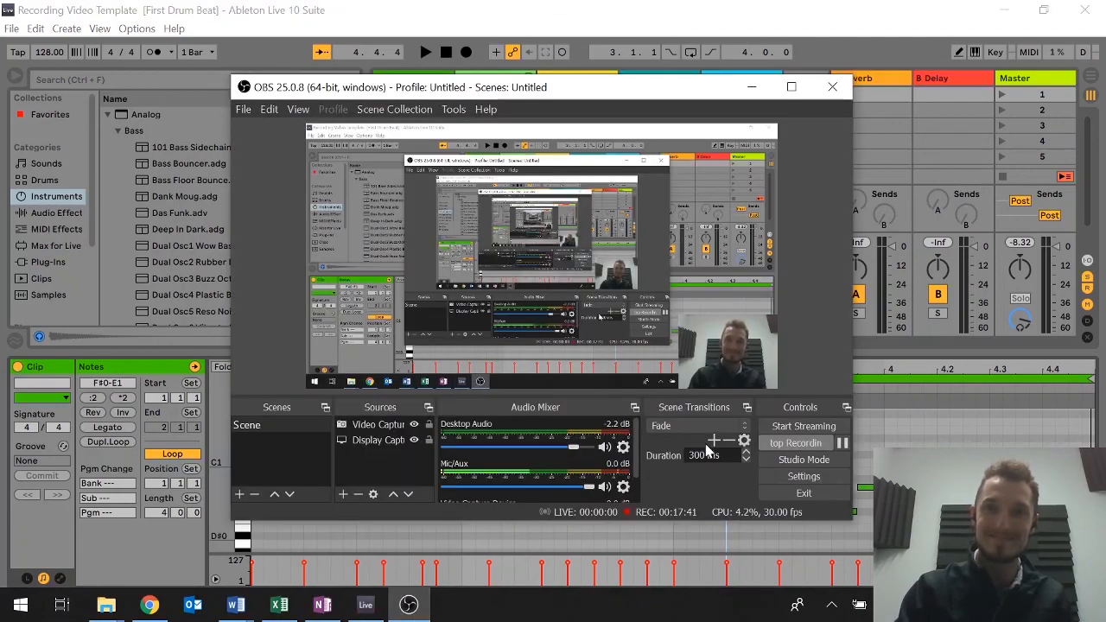